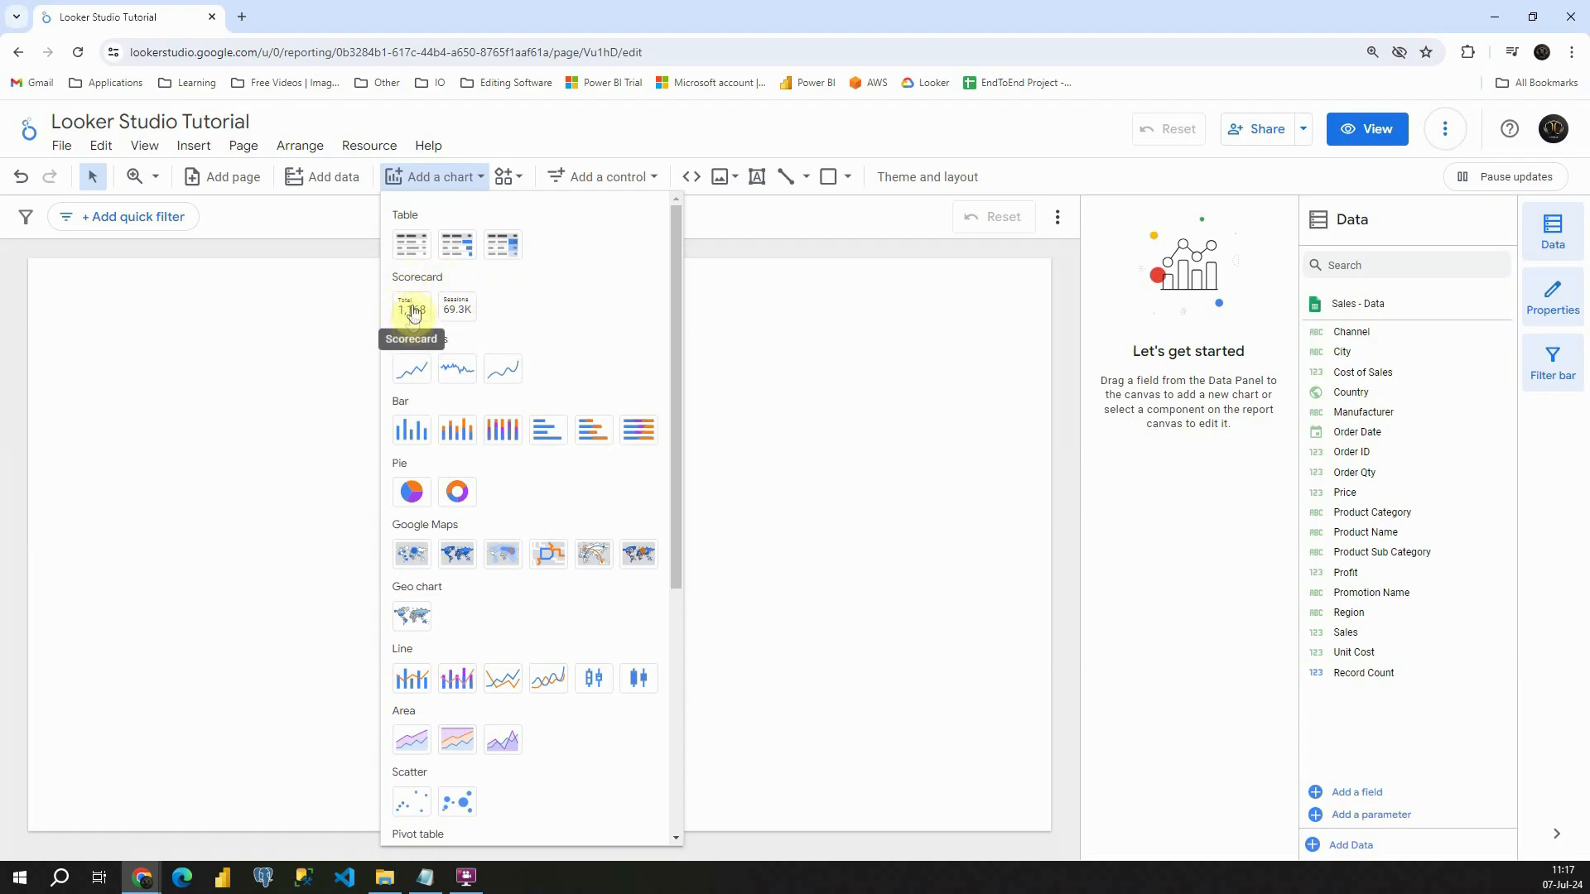
# - Add a scorecard near the upper-left corner of the report canvas and set its metric to Sales
pyautogui.click(412, 315)
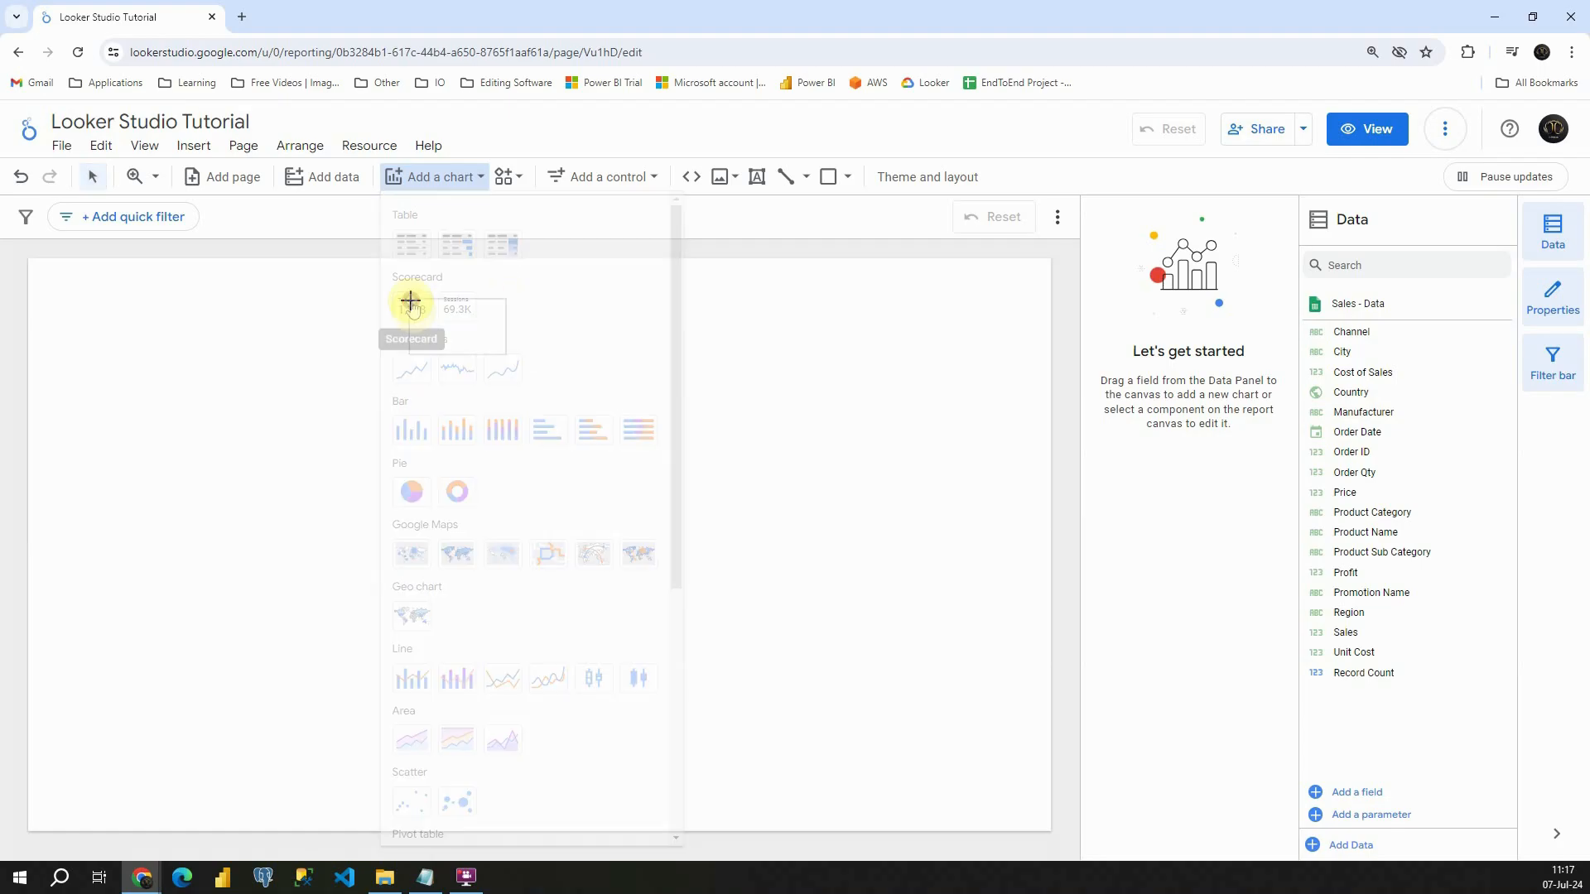
pyautogui.click(68, 297)
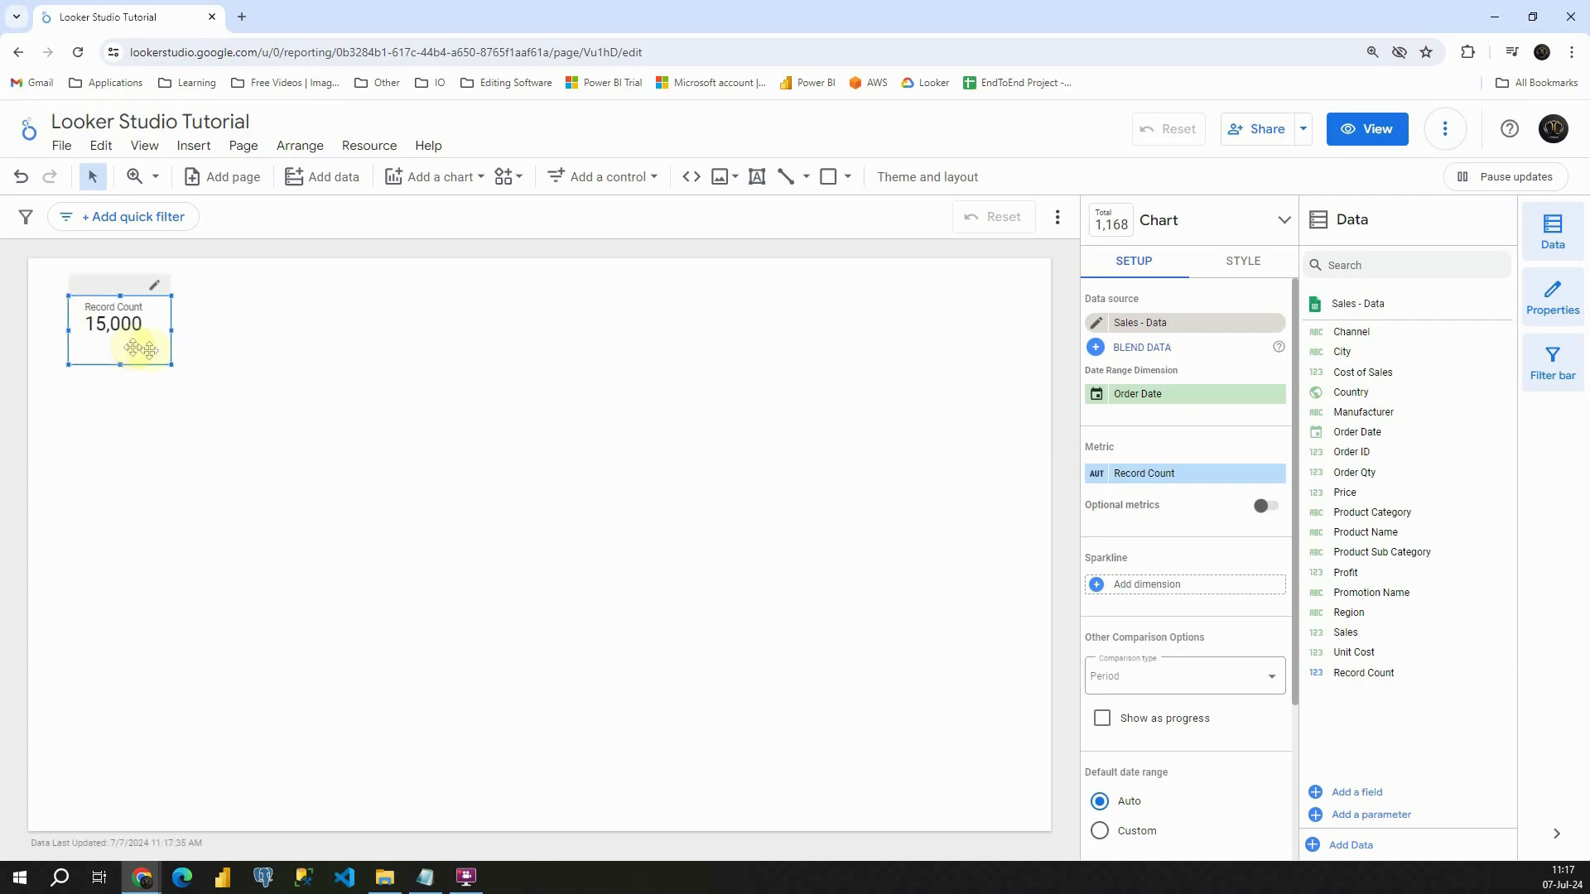
pyautogui.click(246, 335)
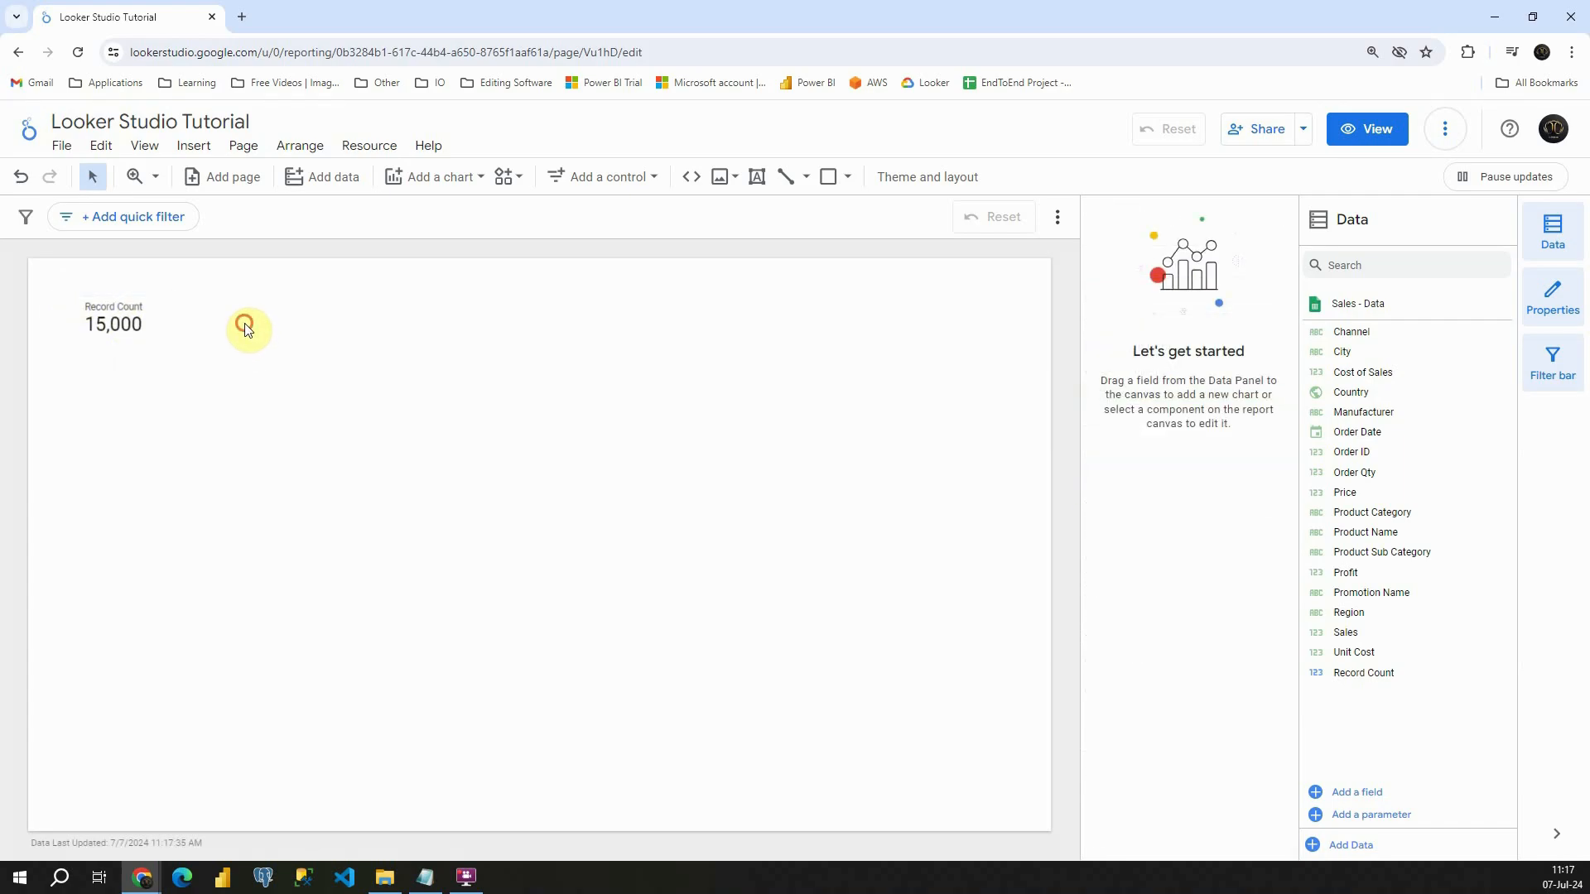
pyautogui.click(124, 319)
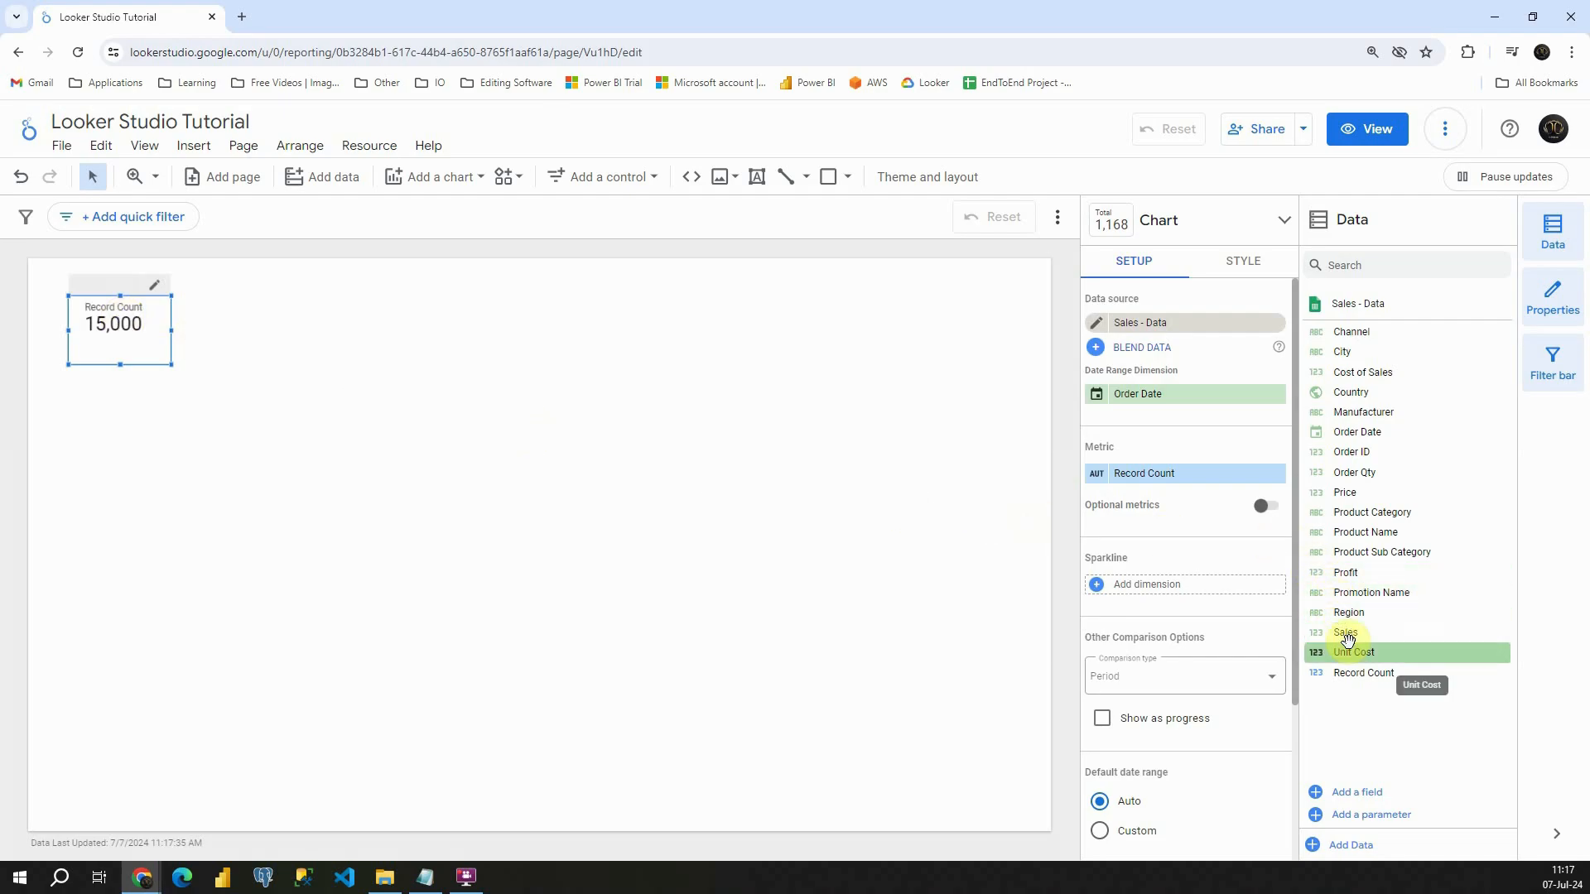
pyautogui.moveTo(1345, 633); pyautogui.dragTo(1132, 480)
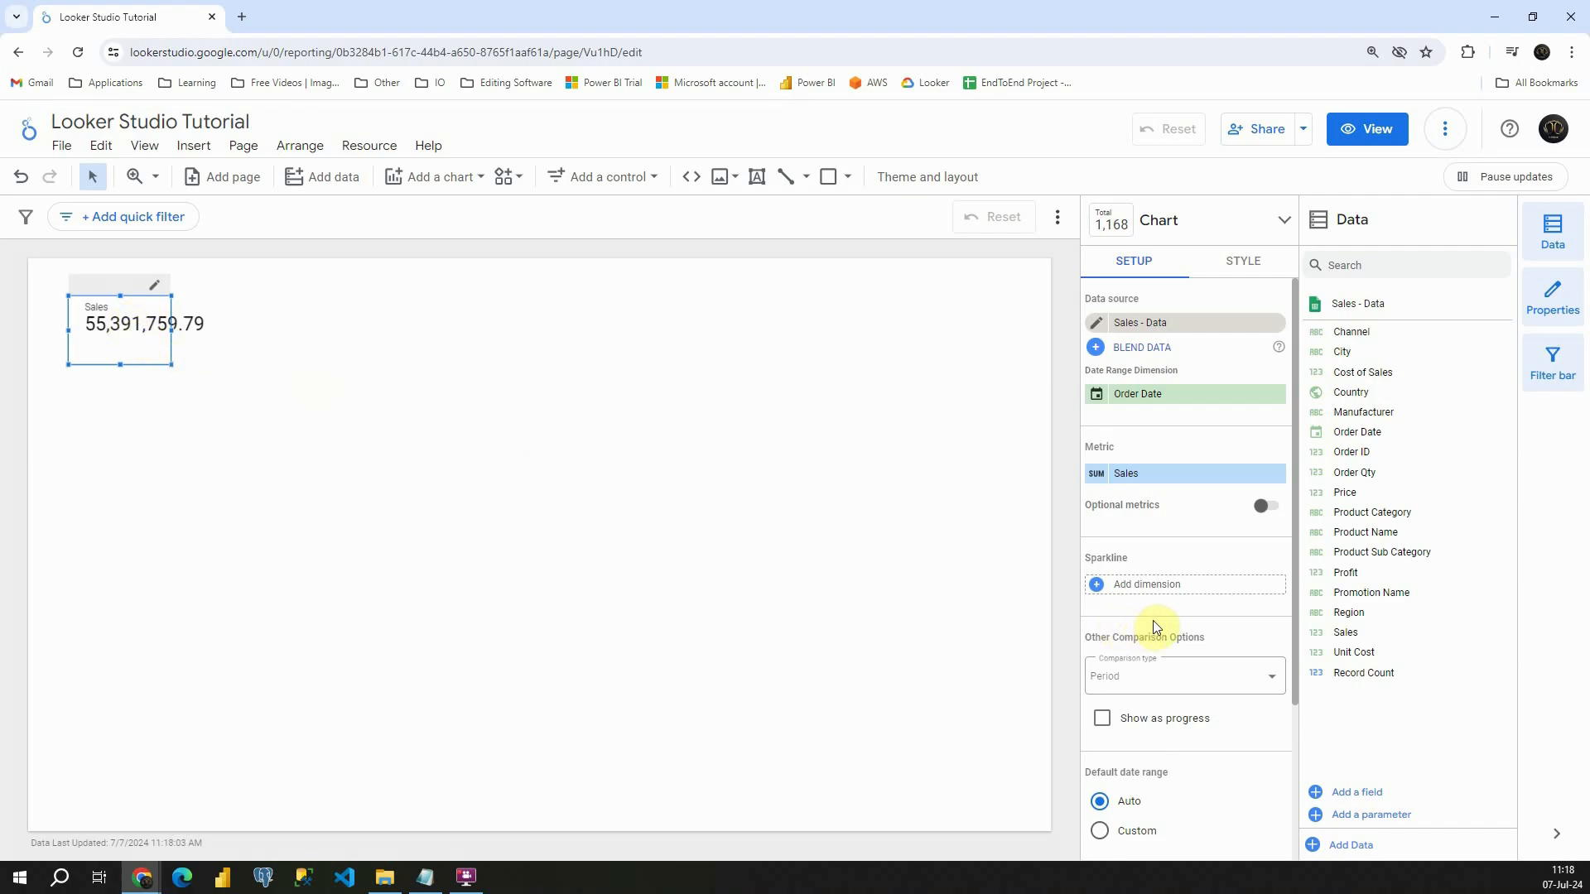
# - Set the scorecard's comparison type to Metric with Profit as the target metric, shown as progress
pyautogui.click(1195, 673)
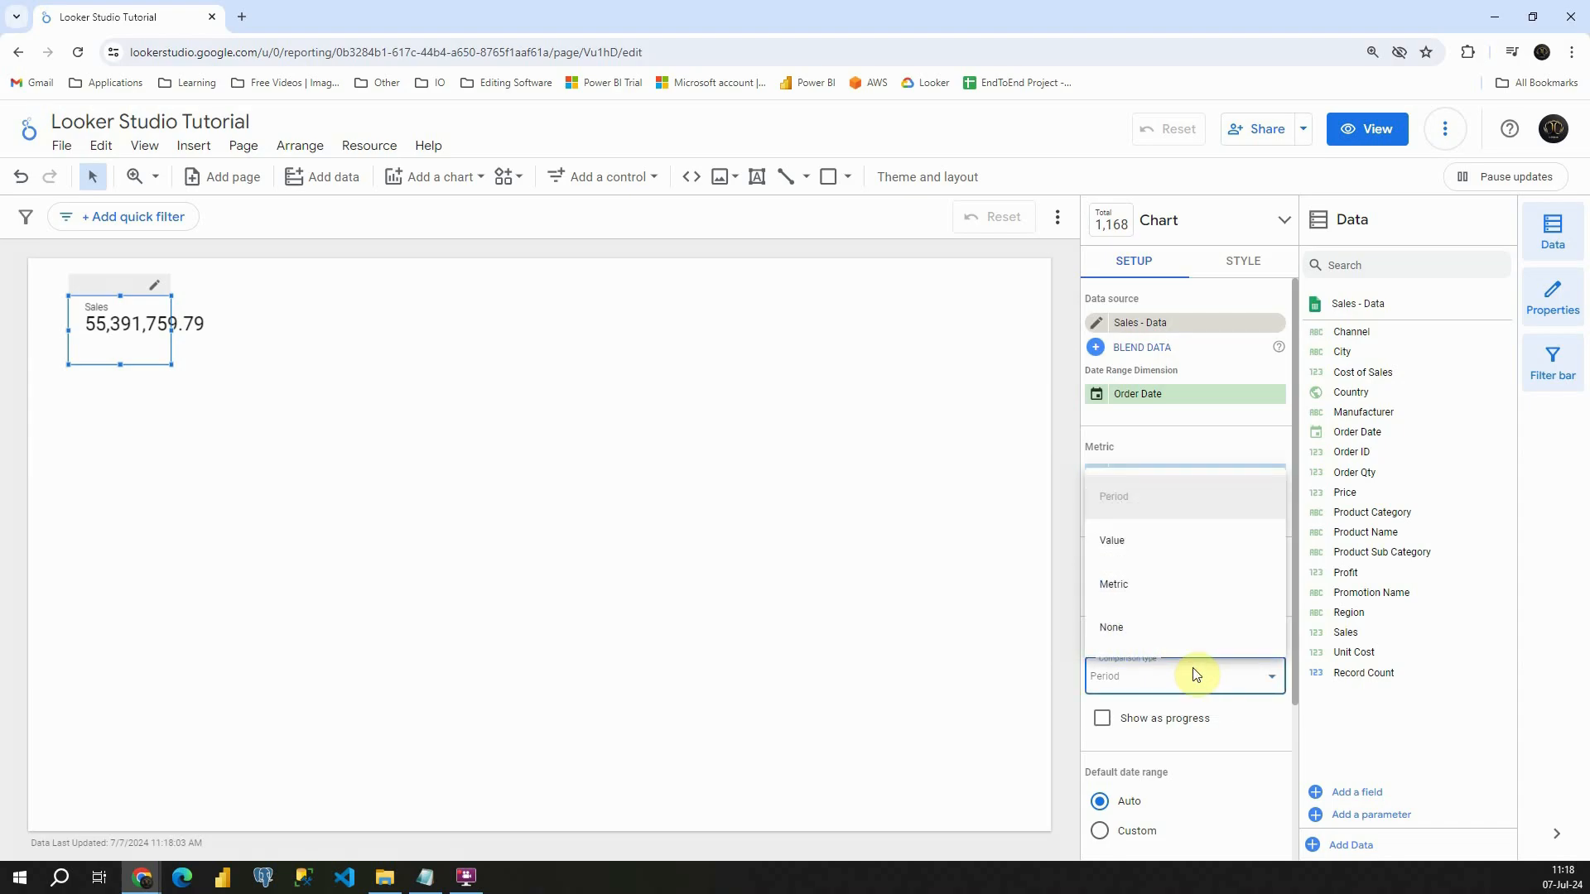
pyautogui.click(1147, 589)
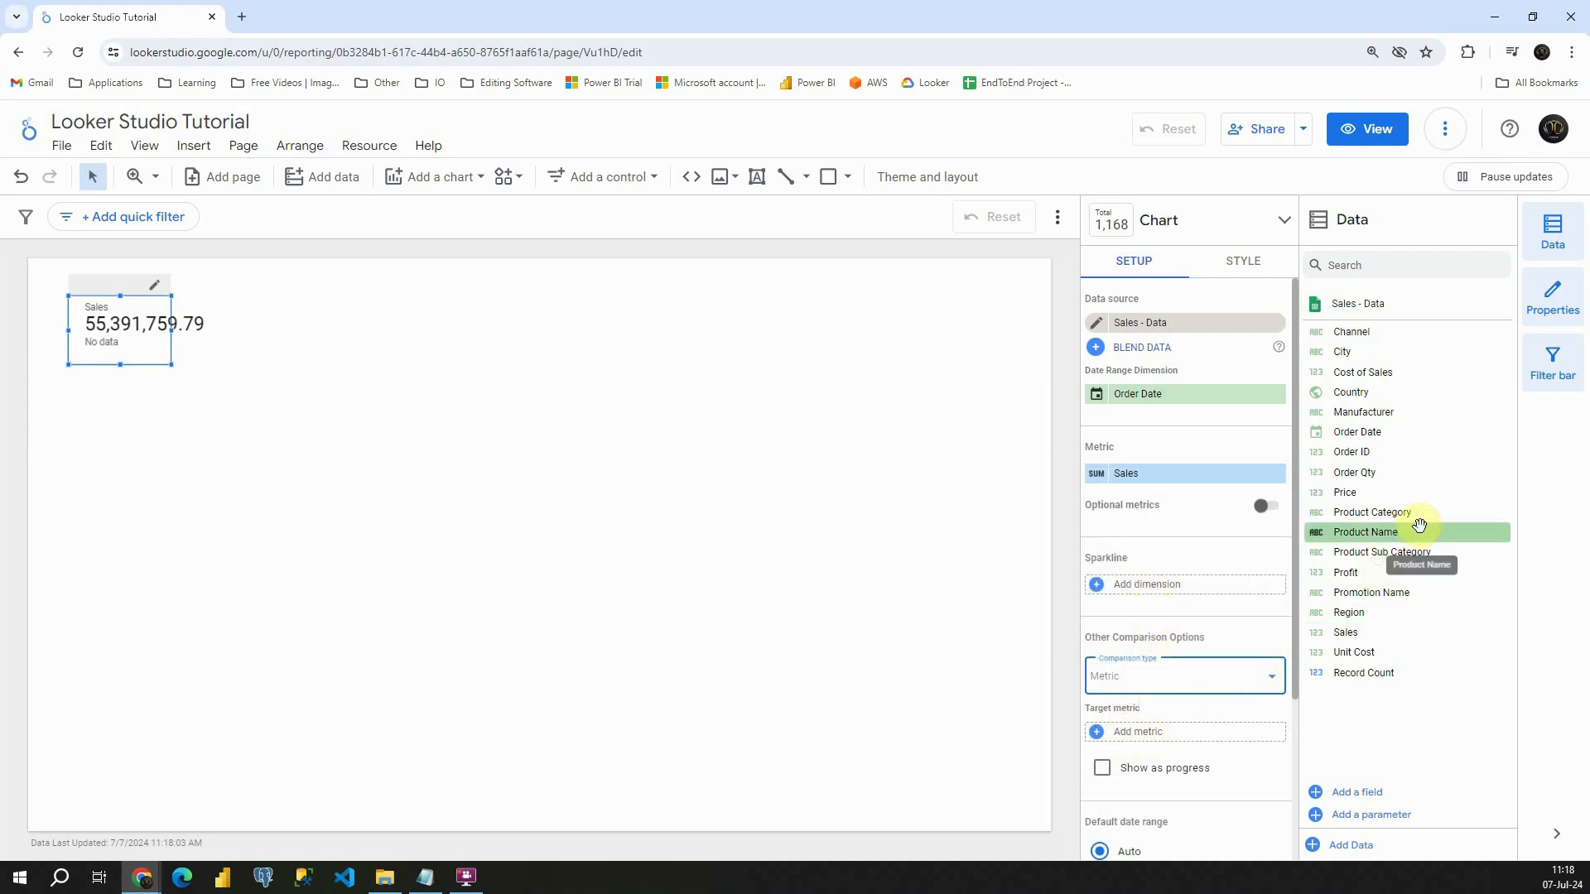
pyautogui.moveTo(1315, 572); pyautogui.dragTo(1157, 741)
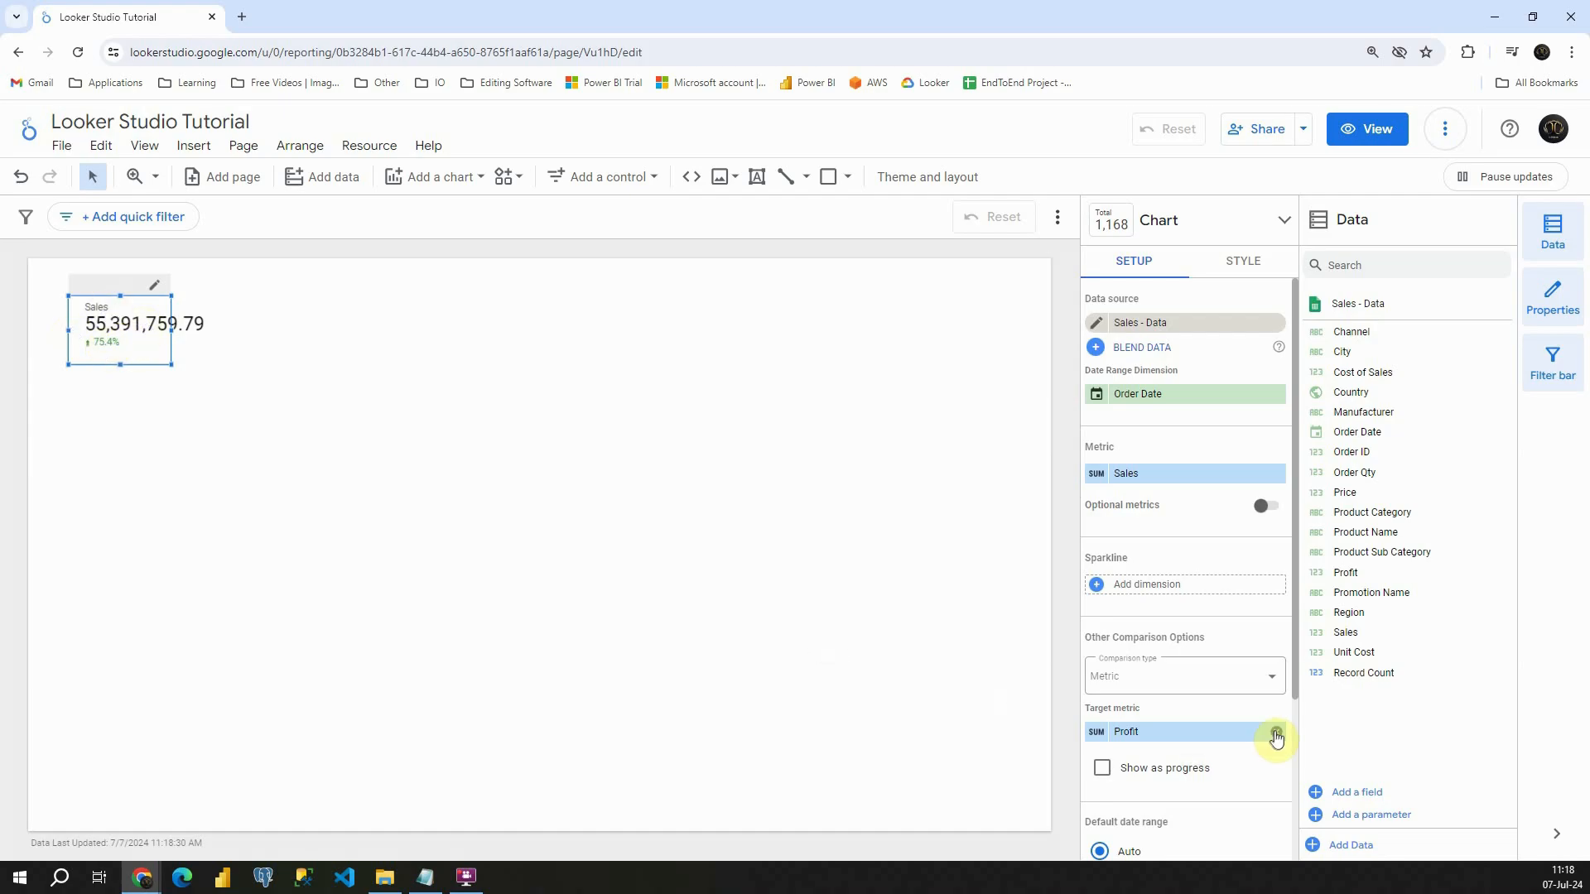
pyautogui.click(1106, 768)
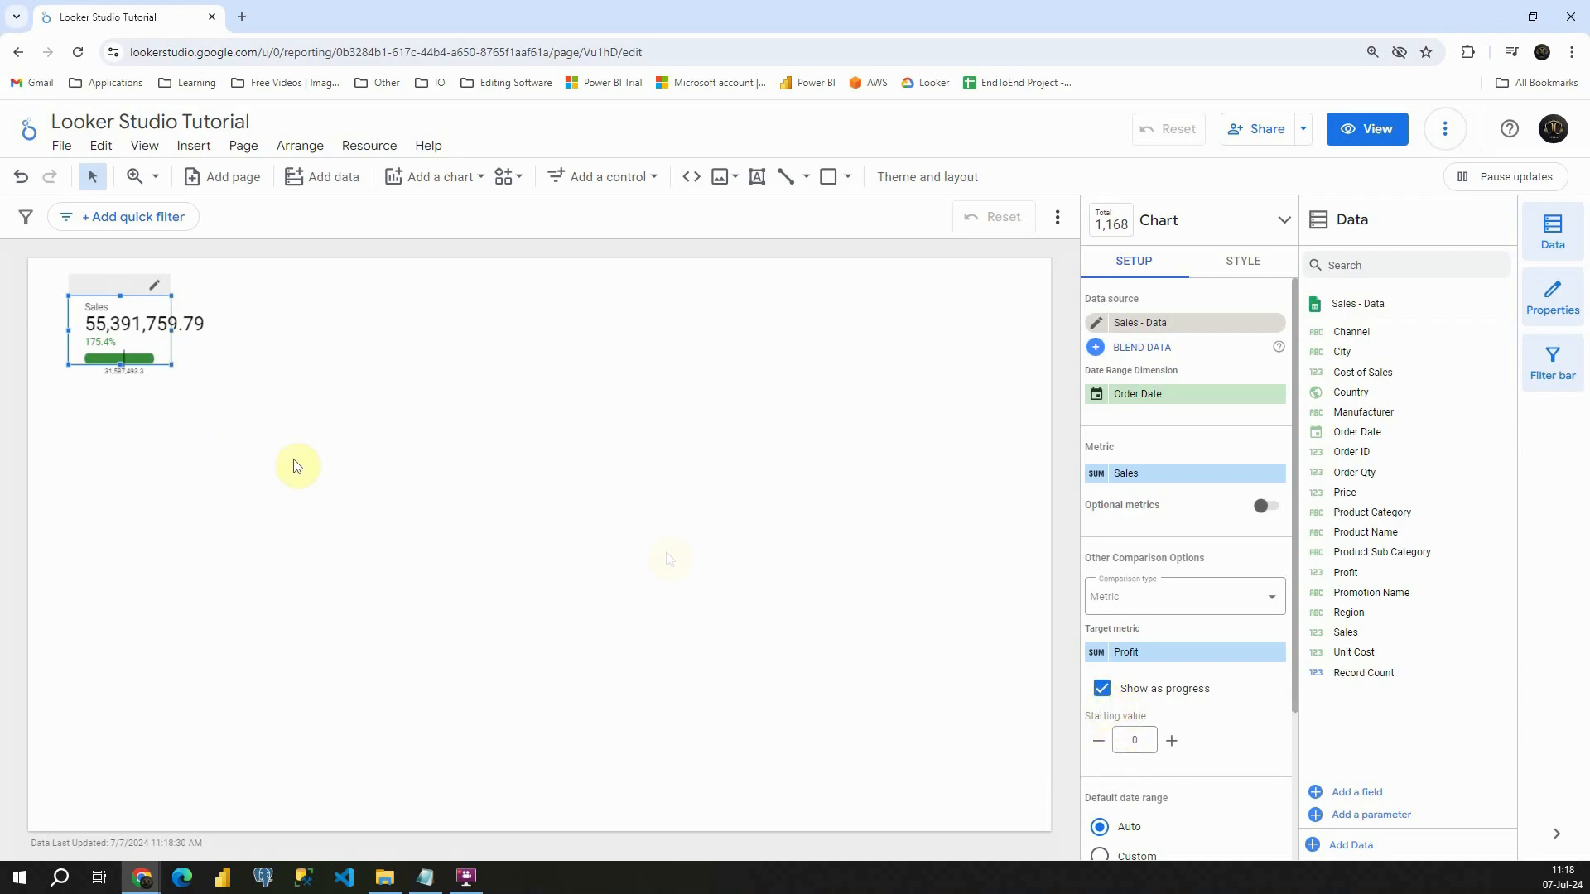
# - Enlarge the scorecard to fit its full value, remove the Profit target and progress display, and set the comparison type to Period
pyautogui.moveTo(171, 365); pyautogui.dragTo(213, 396)
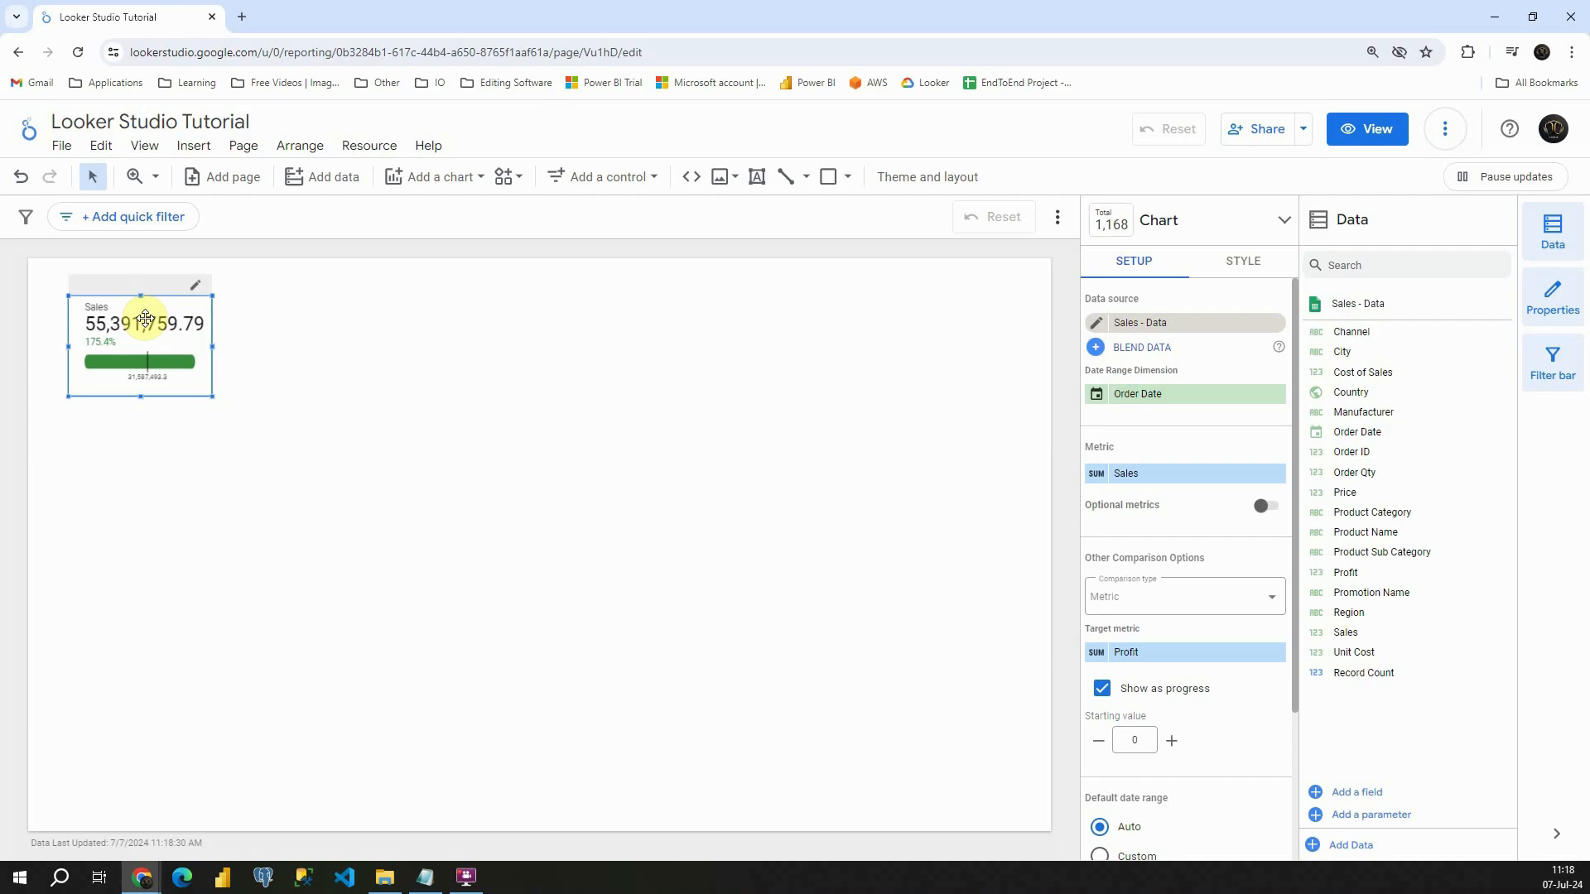
pyautogui.click(1275, 652)
pyautogui.click(1102, 688)
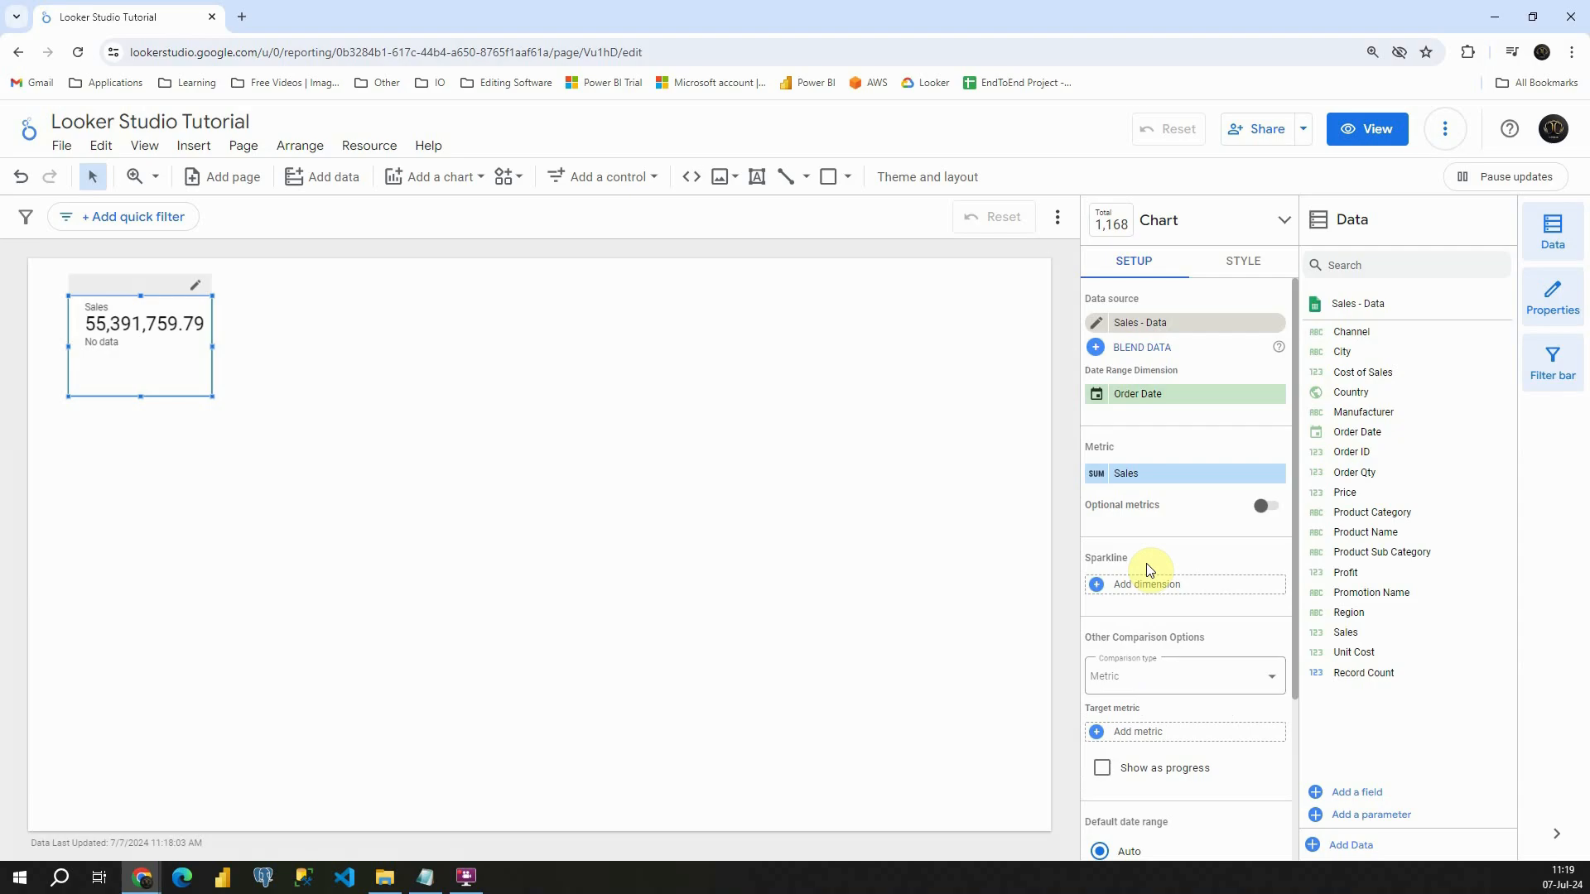
pyautogui.scroll(-1, 1147, 570)
pyautogui.click(1169, 593)
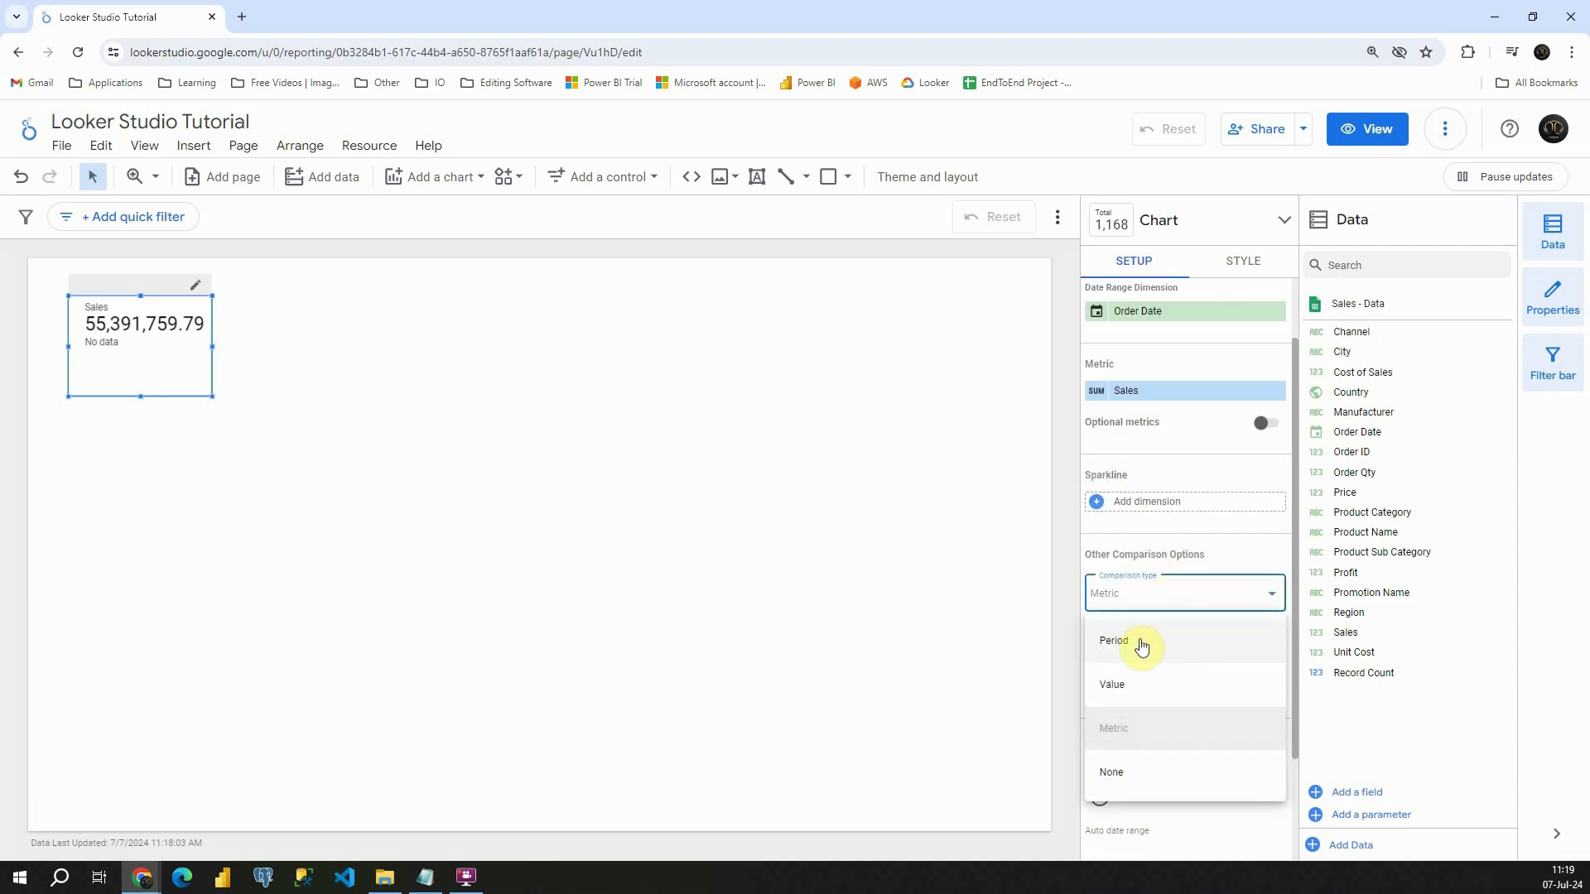
pyautogui.click(1141, 644)
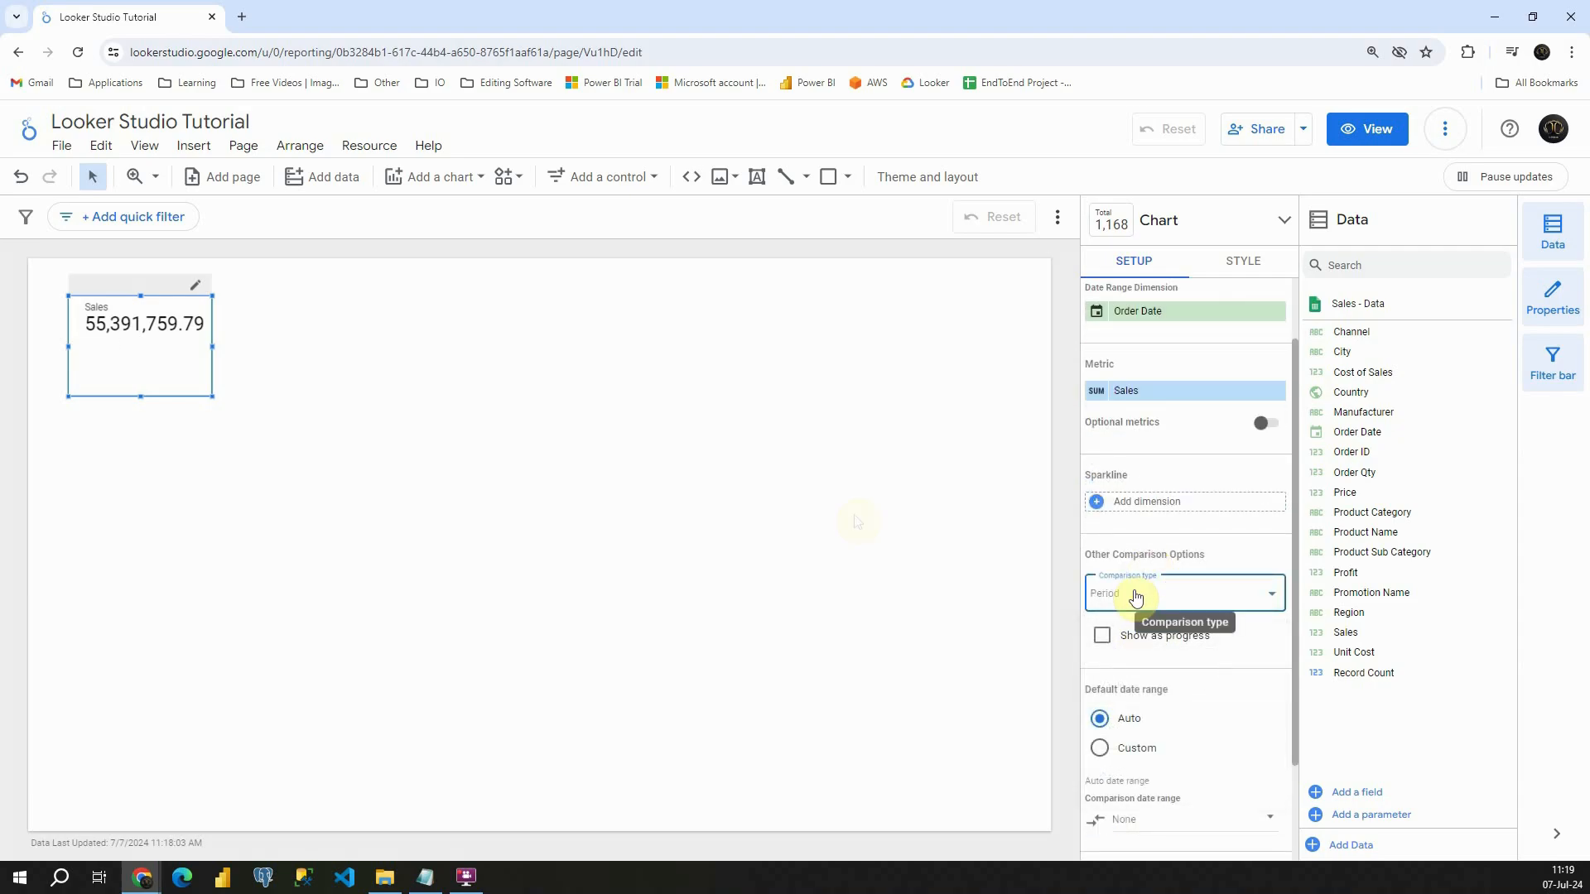
# - Apply the existing Country Filter to the scorecard and remove it again
pyautogui.scroll(-2, 1147, 591)
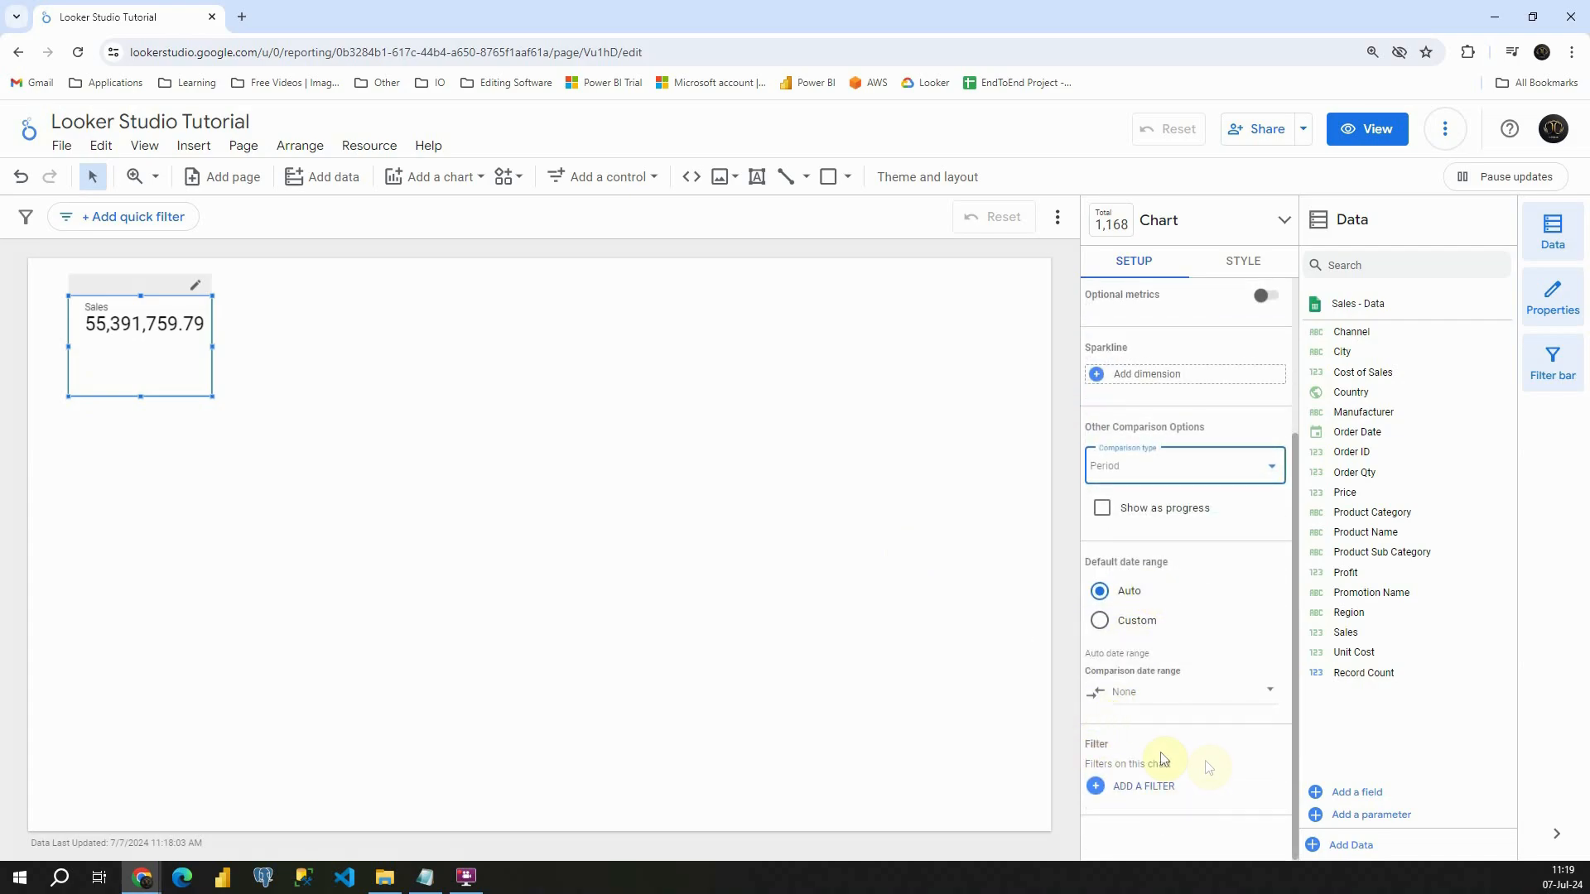
pyautogui.click(1138, 788)
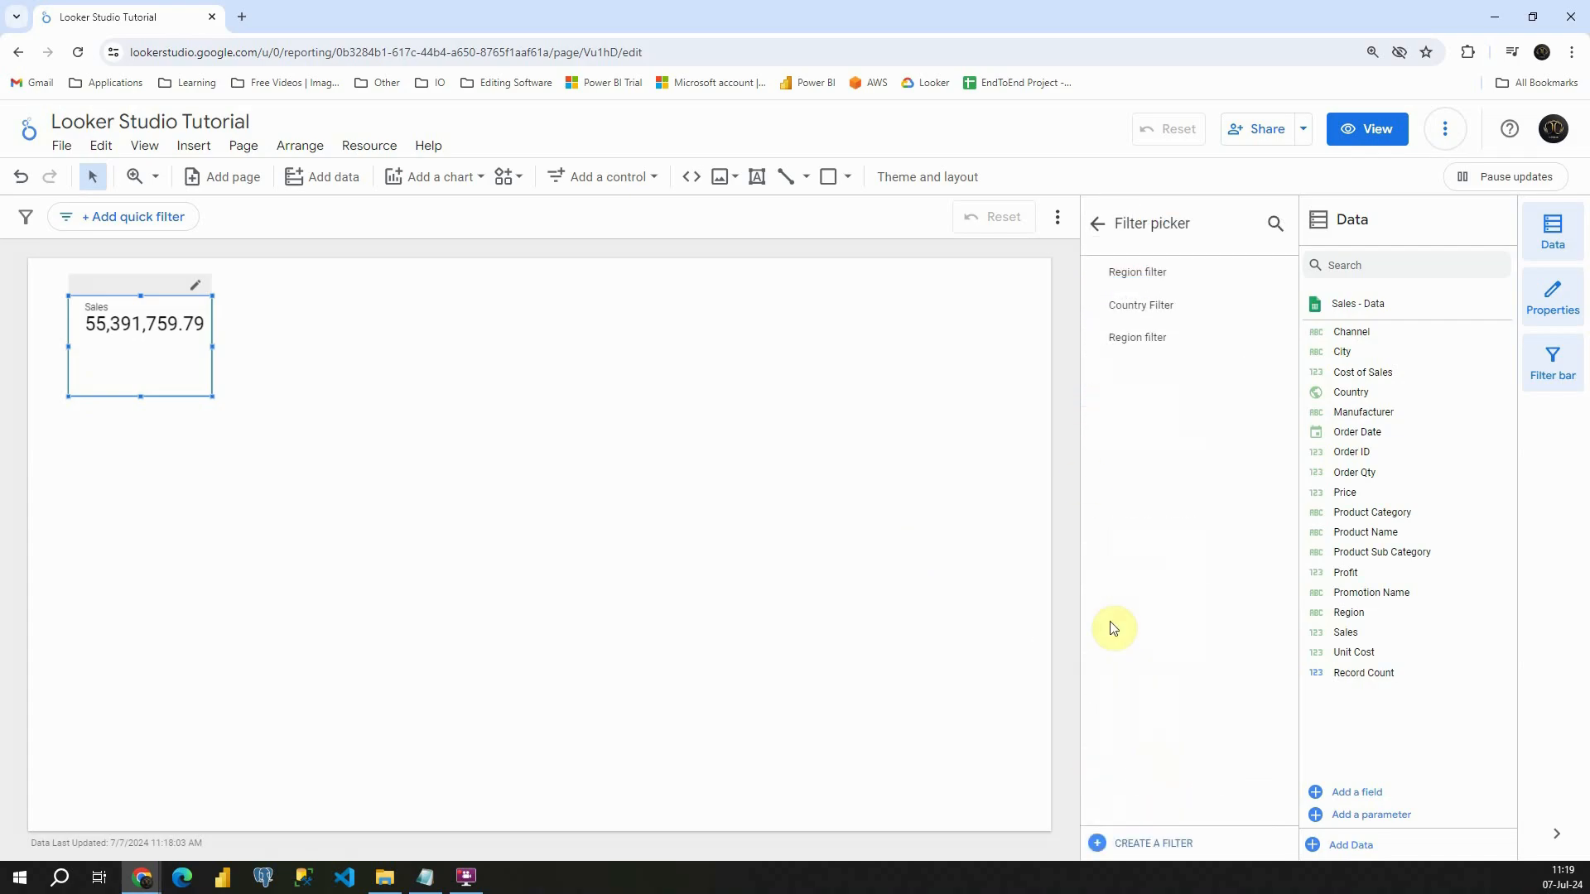
pyautogui.click(1148, 302)
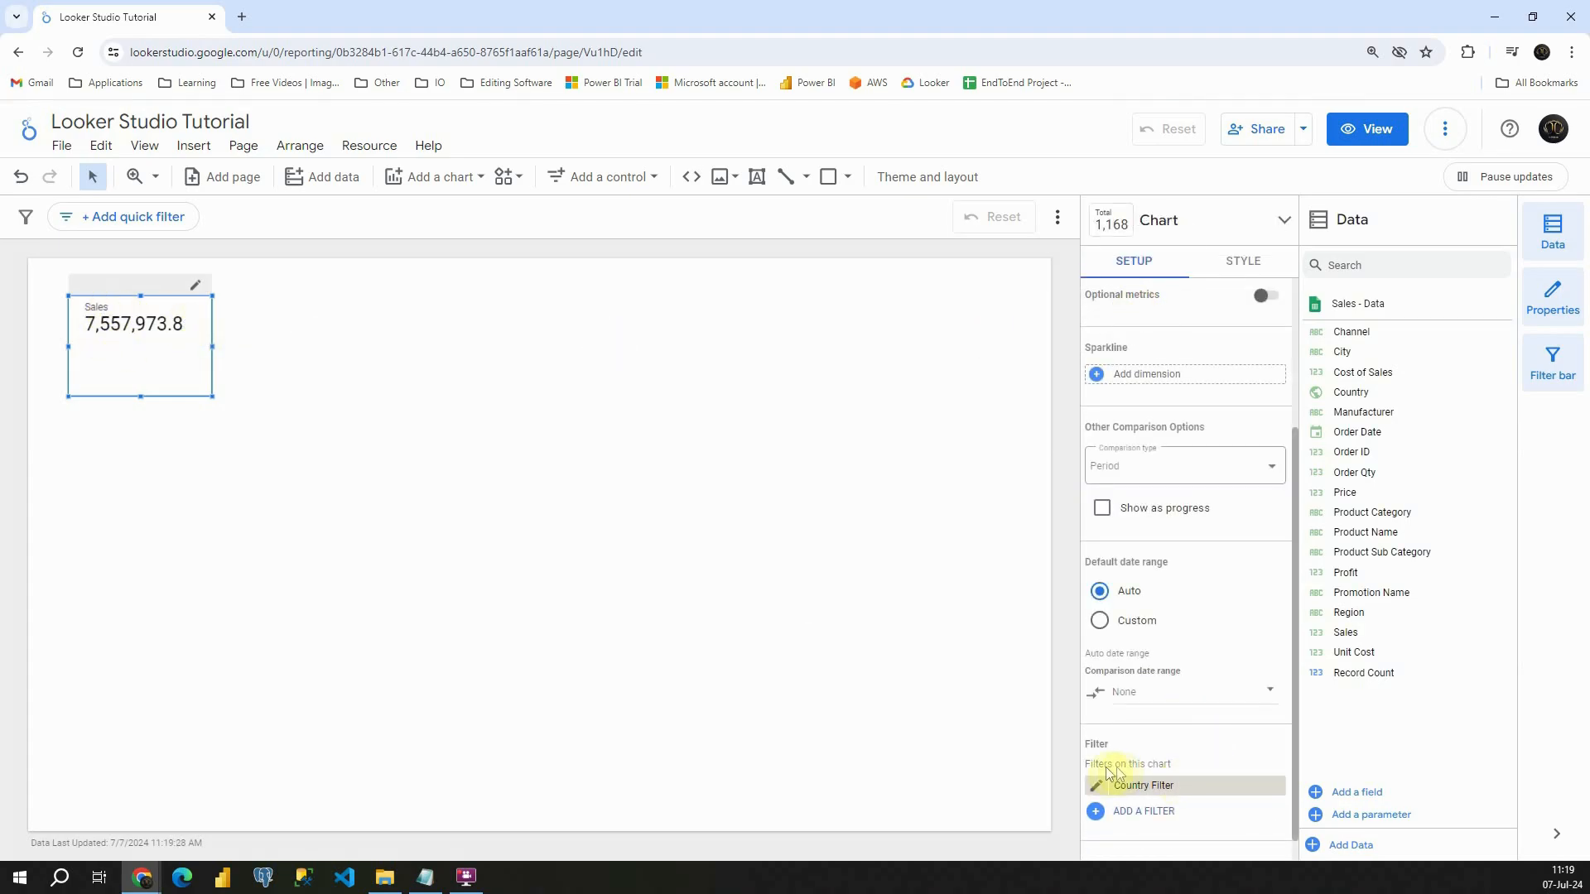
pyautogui.click(1271, 785)
# - Turn on the scorecard's title and enter "Test" as its text
pyautogui.scroll(3, 1207, 580)
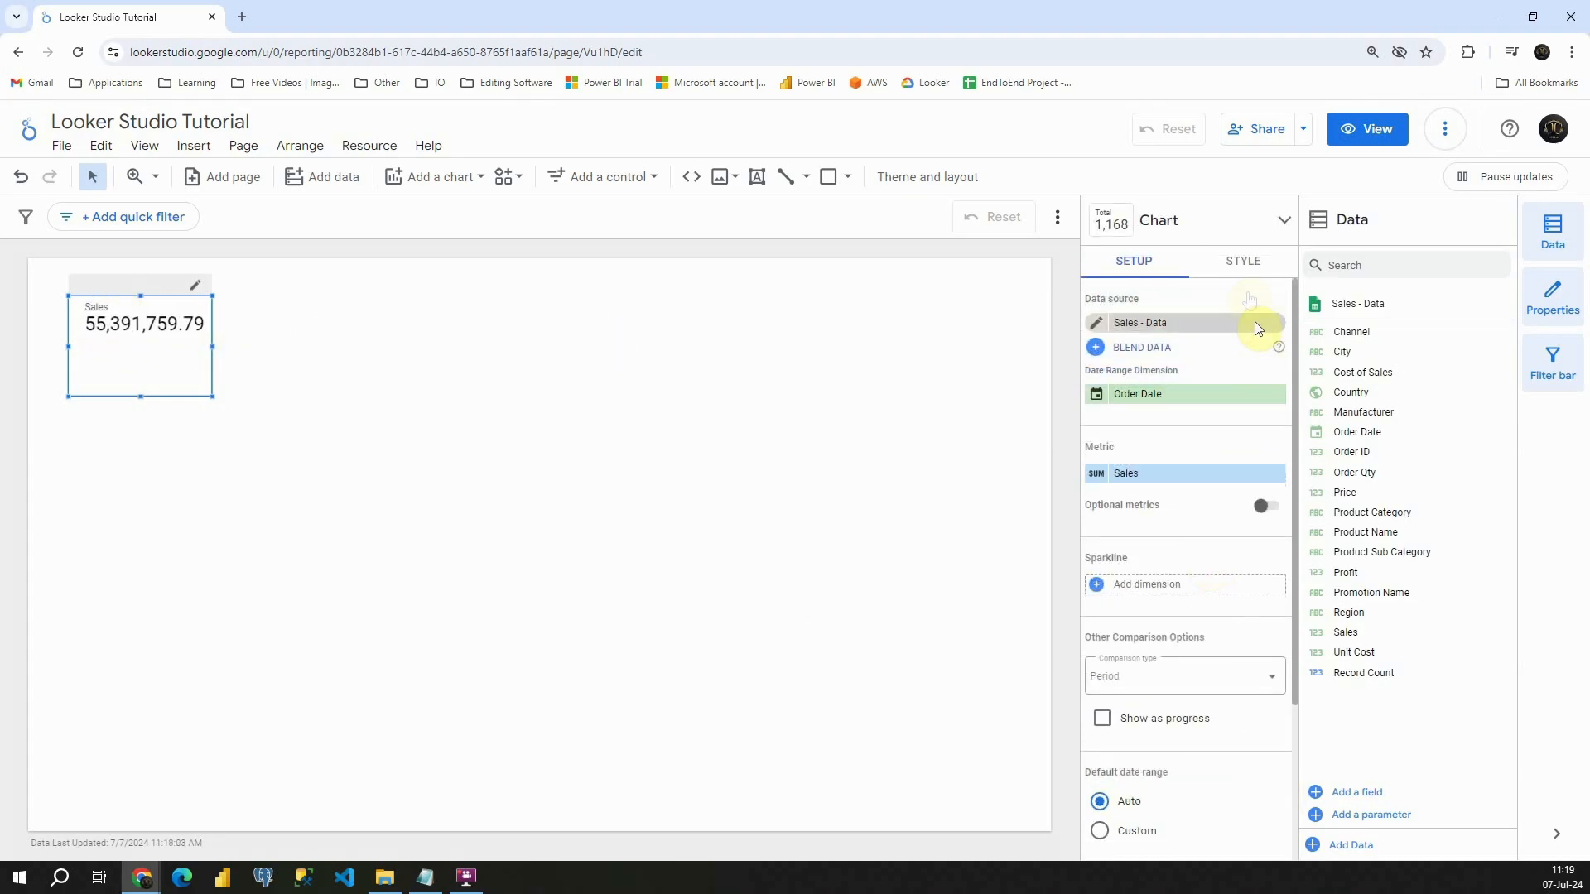
pyautogui.click(1236, 264)
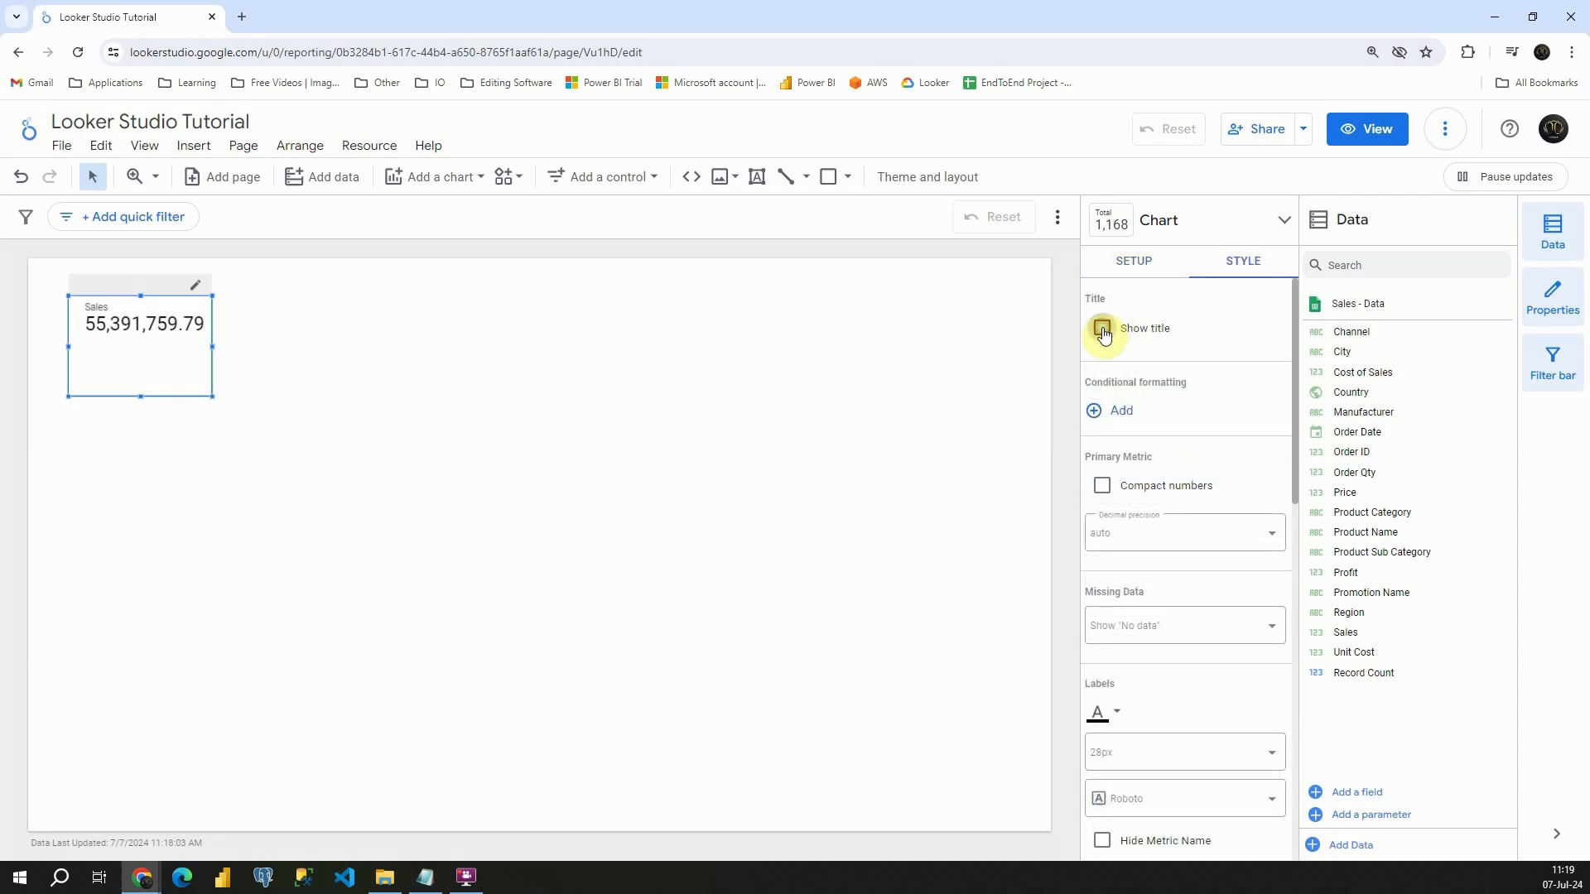
pyautogui.click(1102, 329)
pyautogui.click(1148, 373)
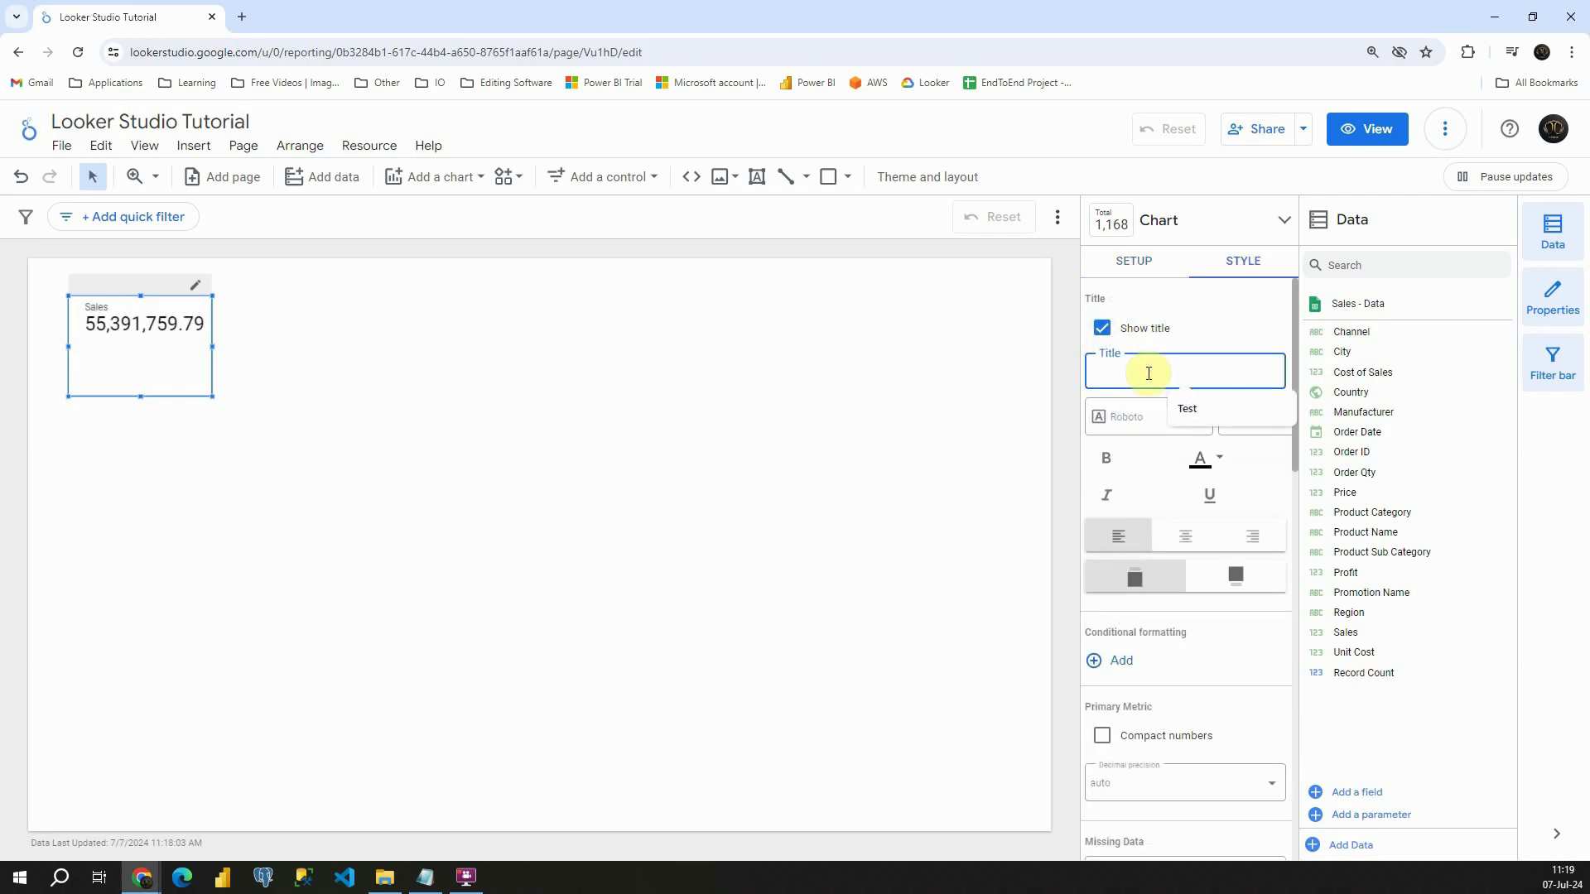
pyautogui.click(1209, 416)
pyautogui.click(219, 402)
pyautogui.click(164, 321)
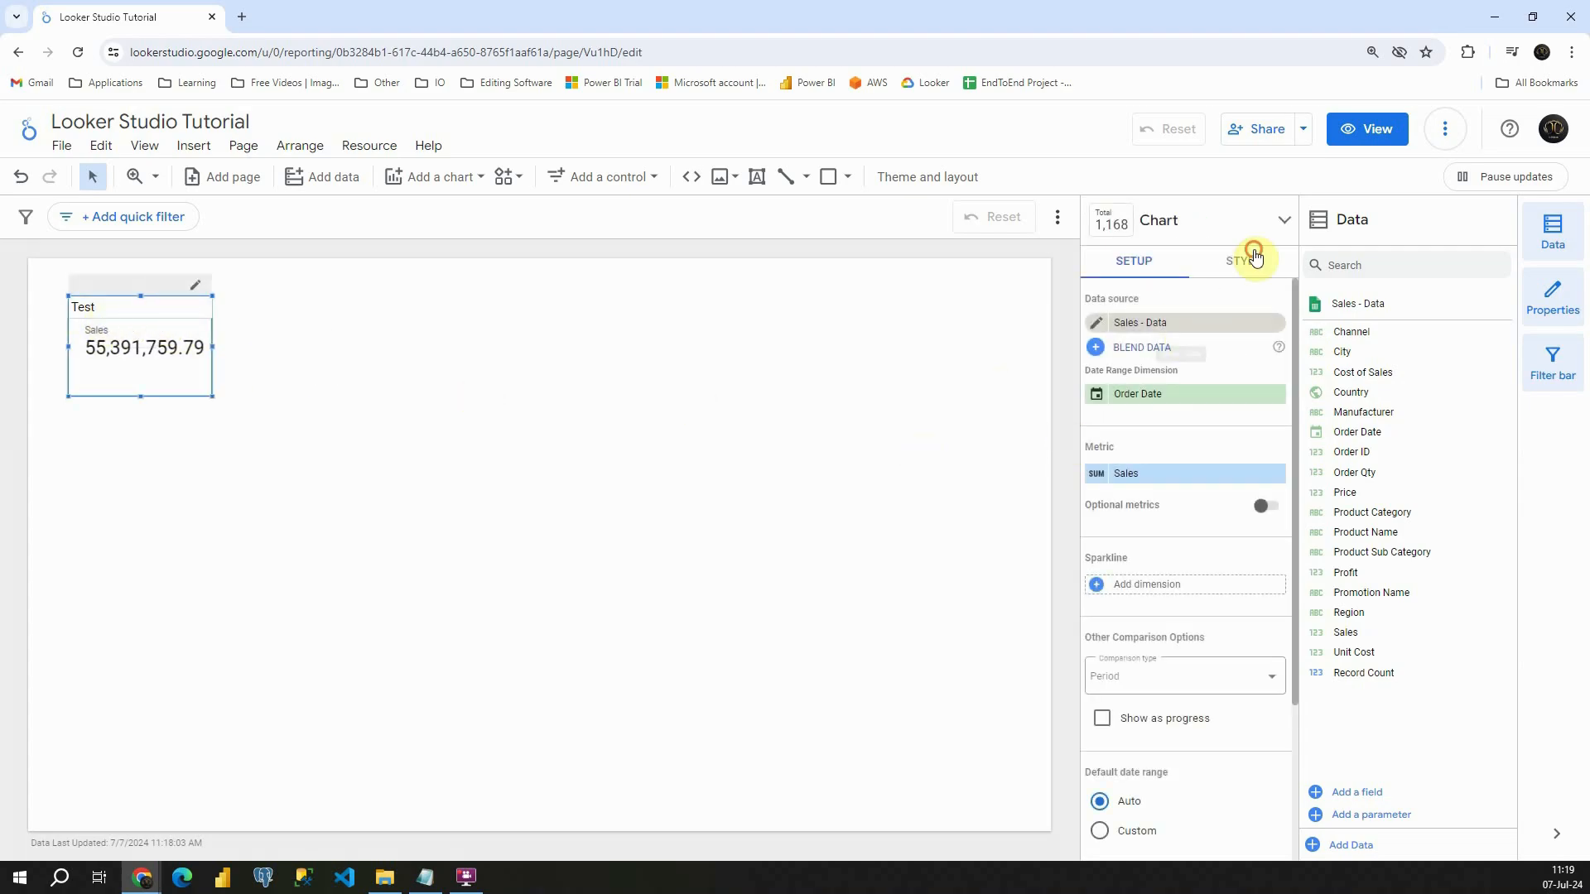
# - Replace the scorecard's title text with "Total Sales KPI"
pyautogui.click(1255, 259)
pyautogui.doubleClick(1118, 370)
pyautogui.write('Total Sales KPI')
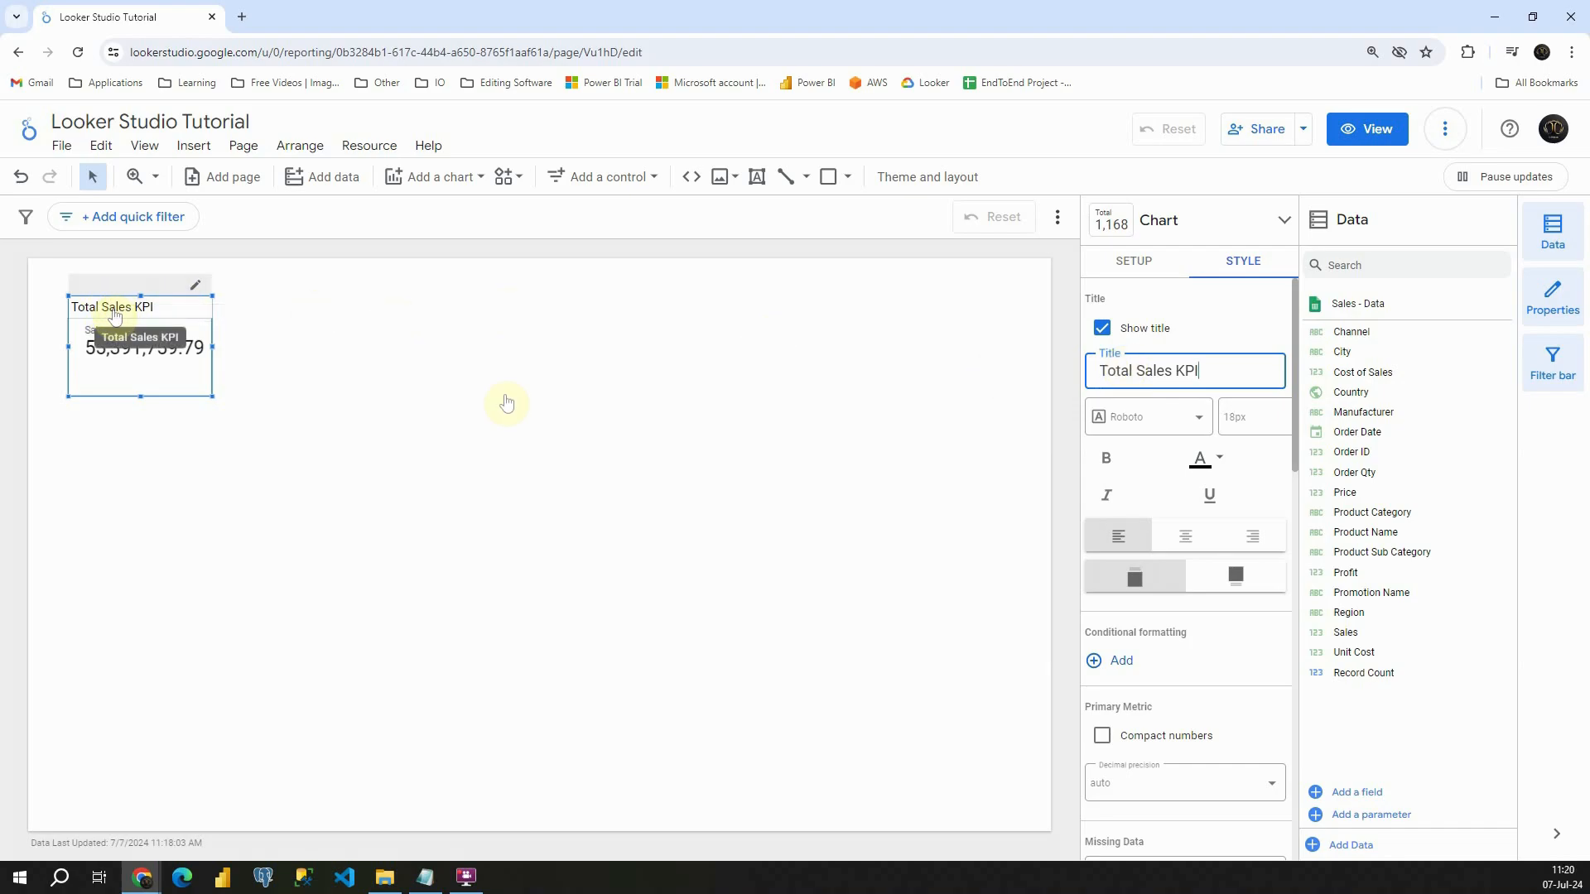
# - Format the scorecard title as centered, bold and indigo blue
pyautogui.click(1185, 537)
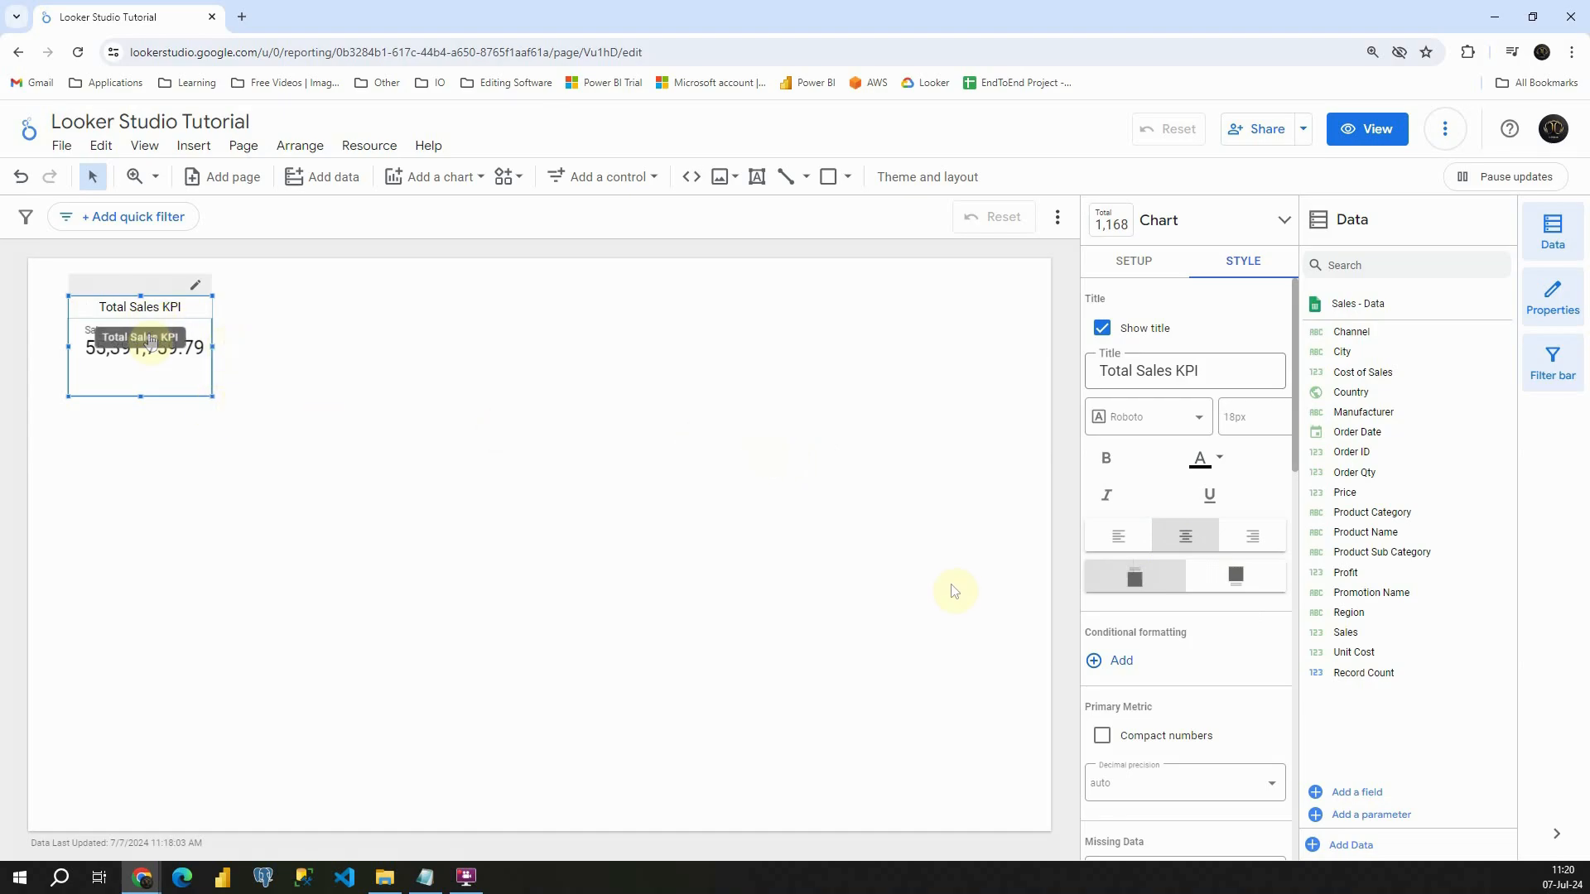
pyautogui.click(1106, 458)
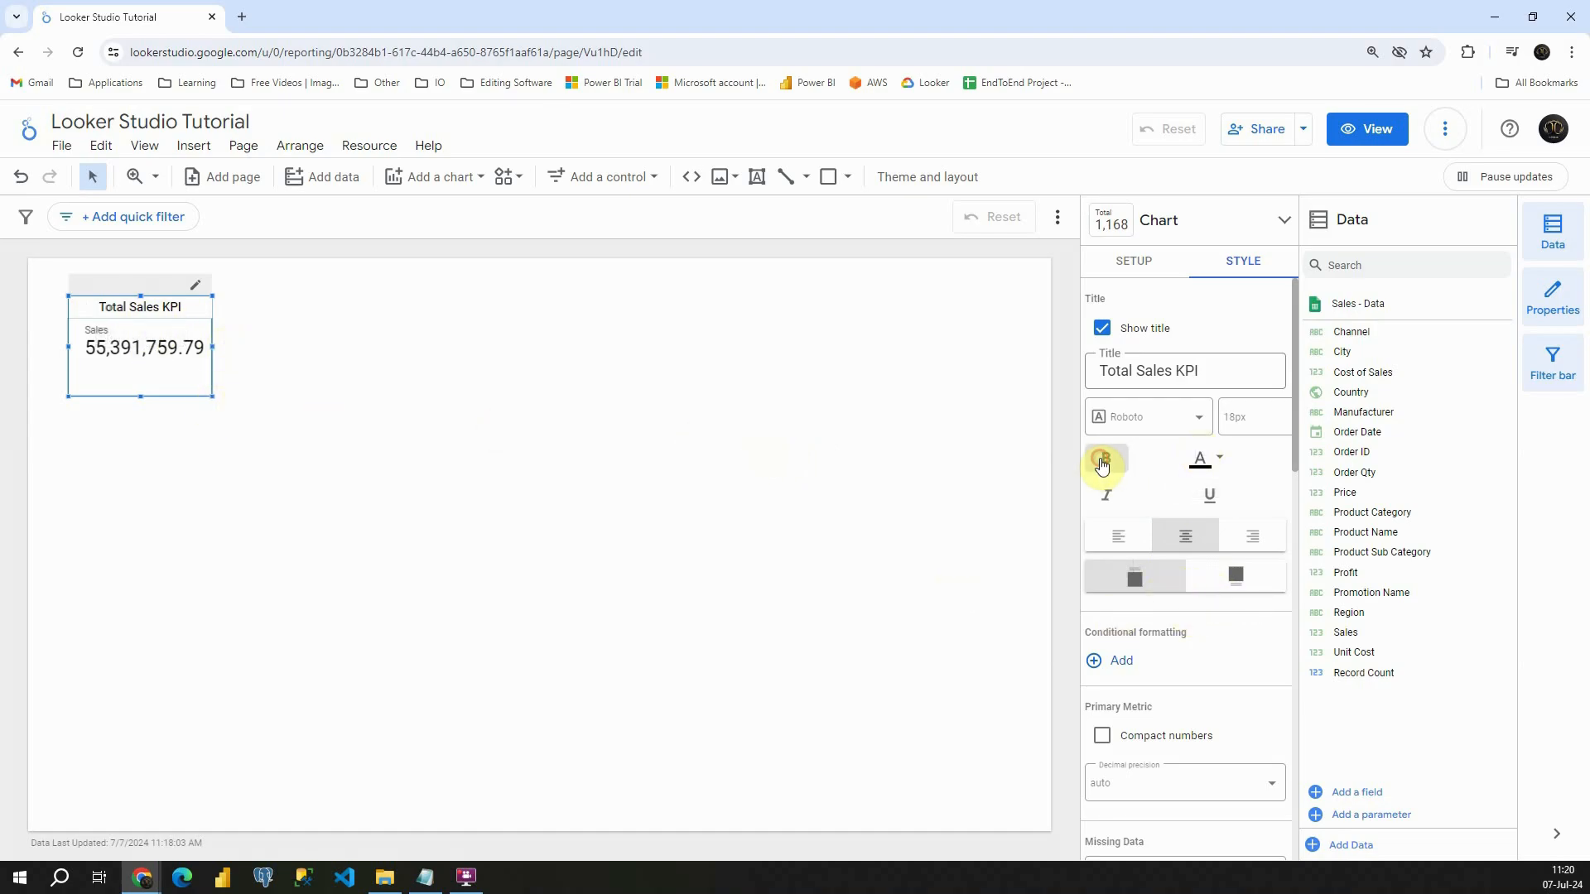
pyautogui.click(1216, 466)
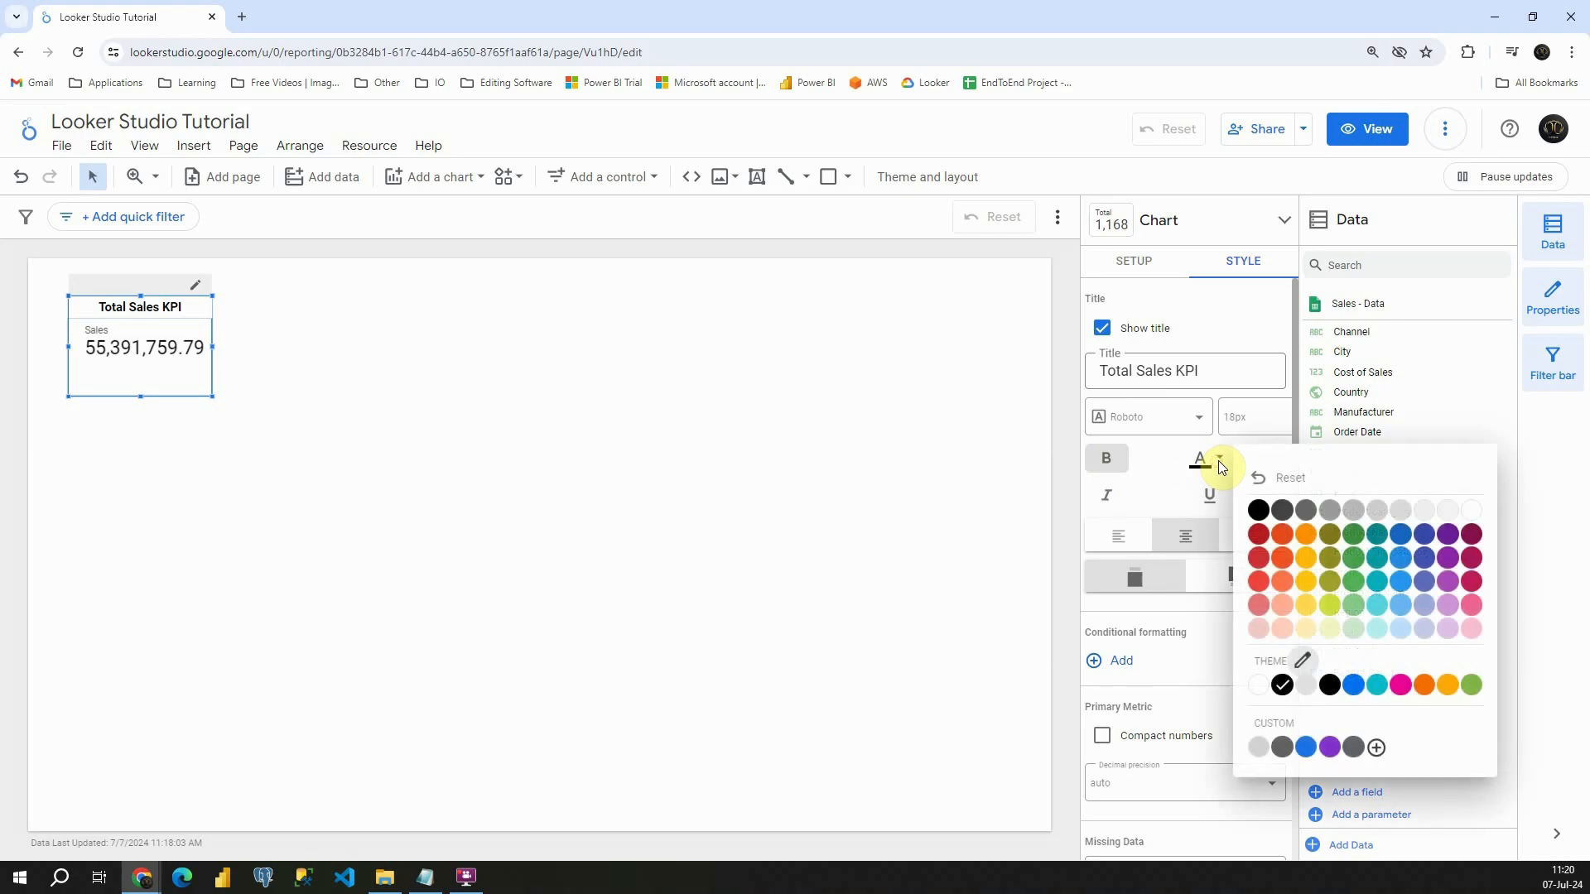
pyautogui.click(1424, 560)
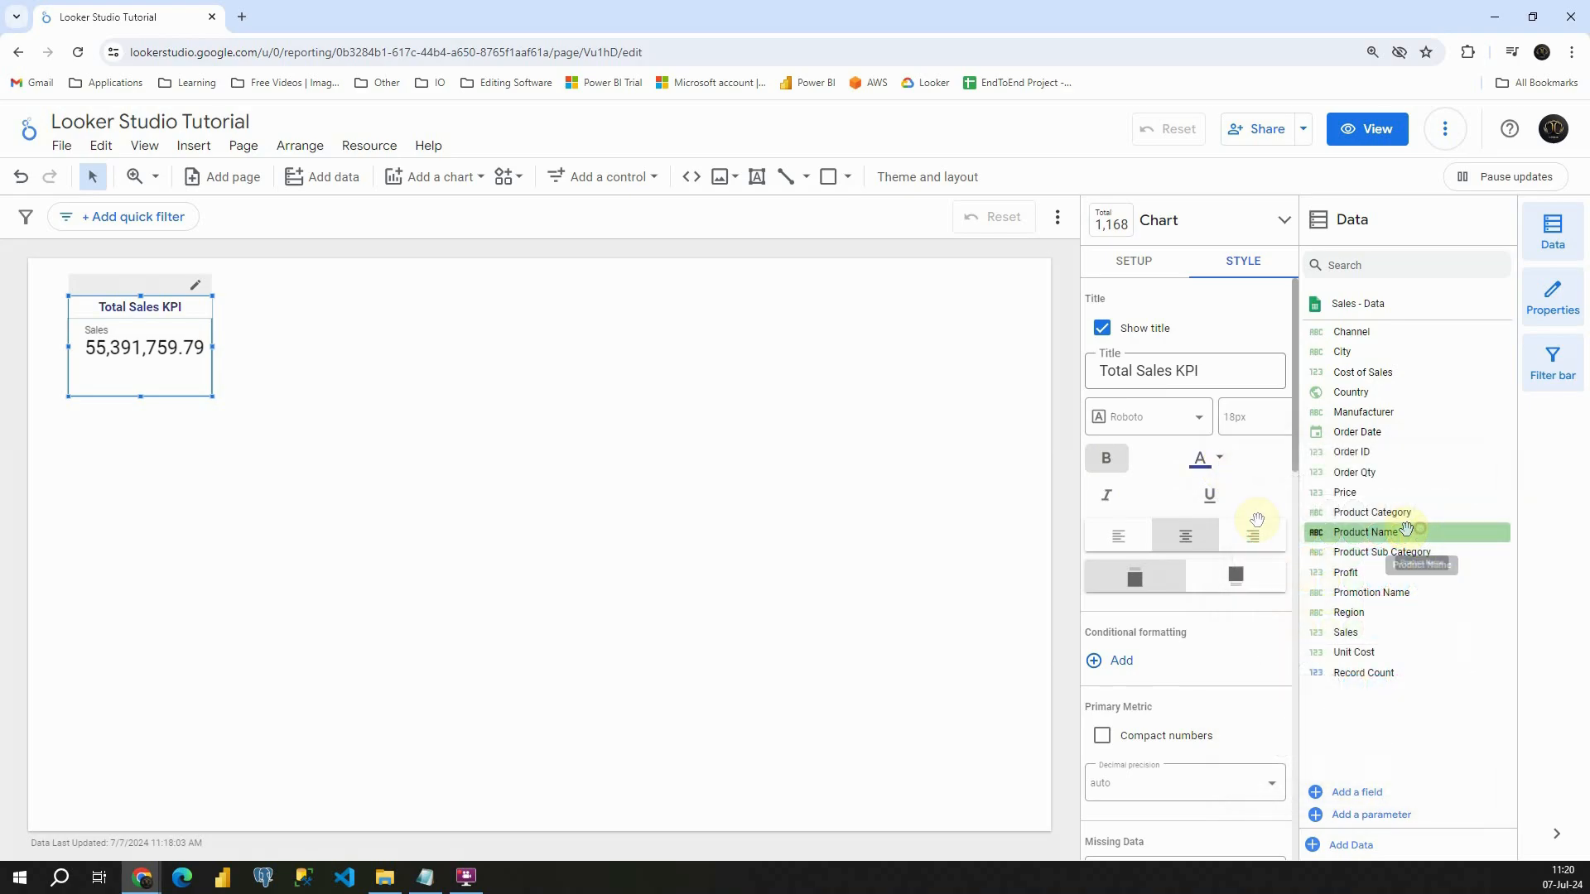
pyautogui.scroll(-3, 1136, 487)
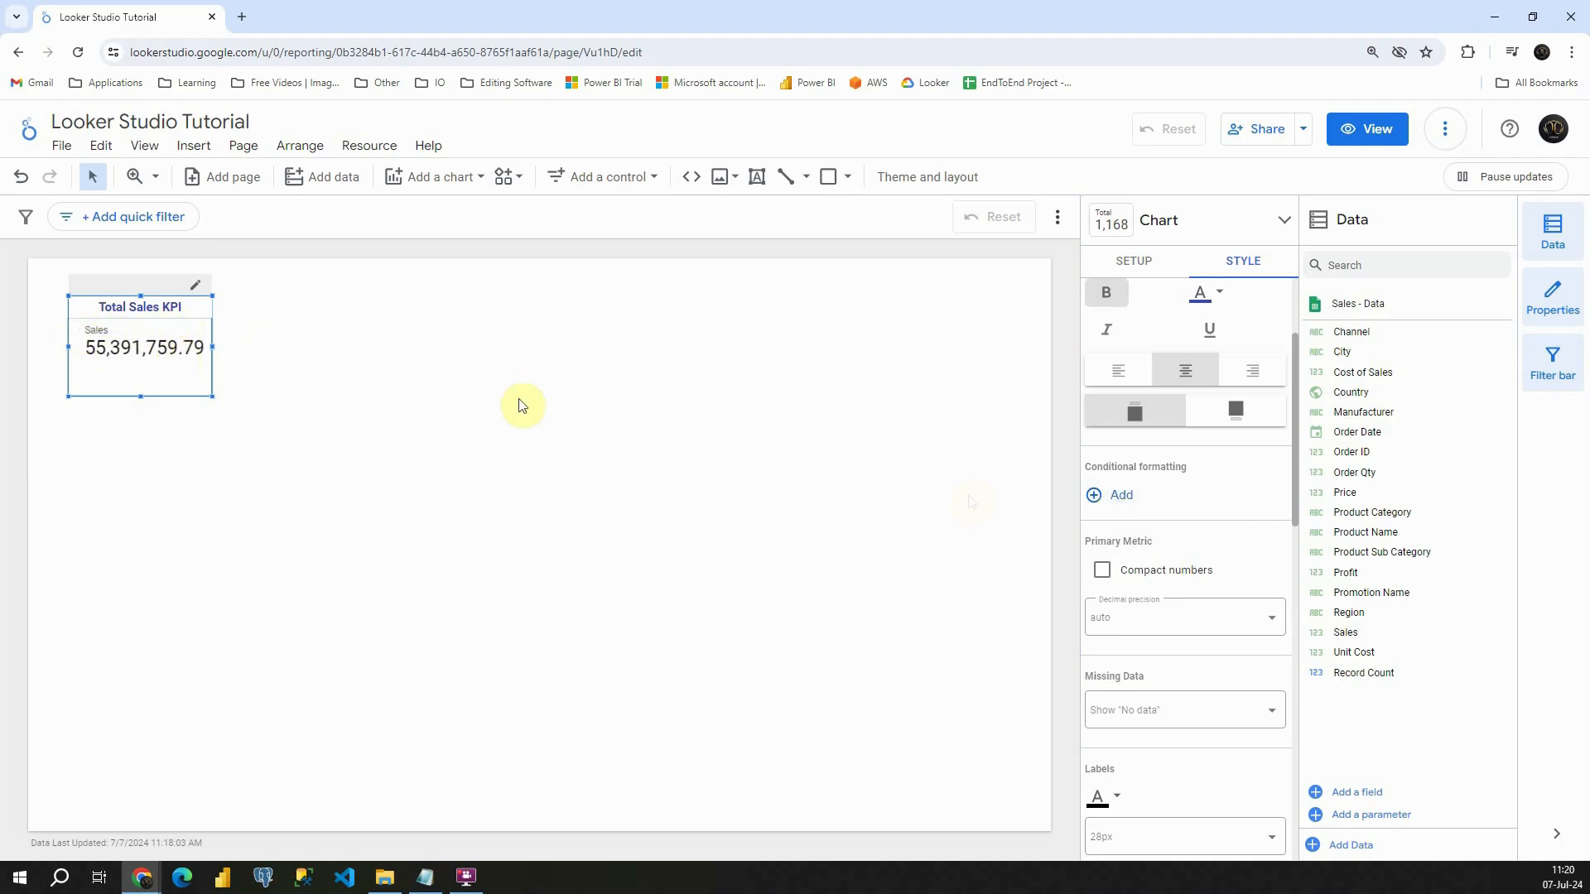
pyautogui.click(1118, 495)
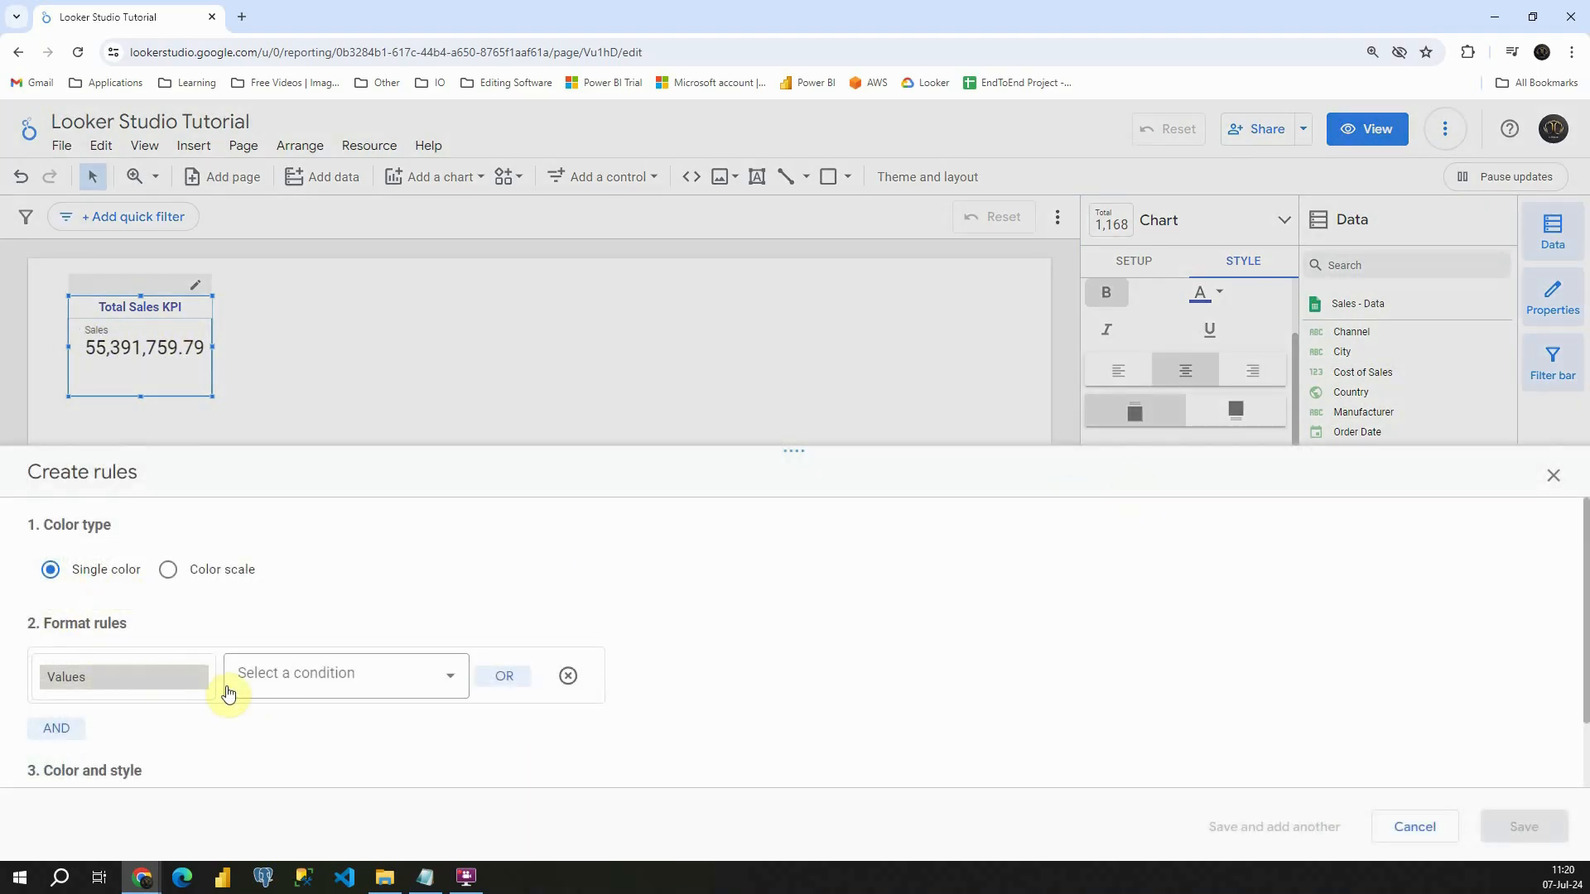
pyautogui.click(1551, 476)
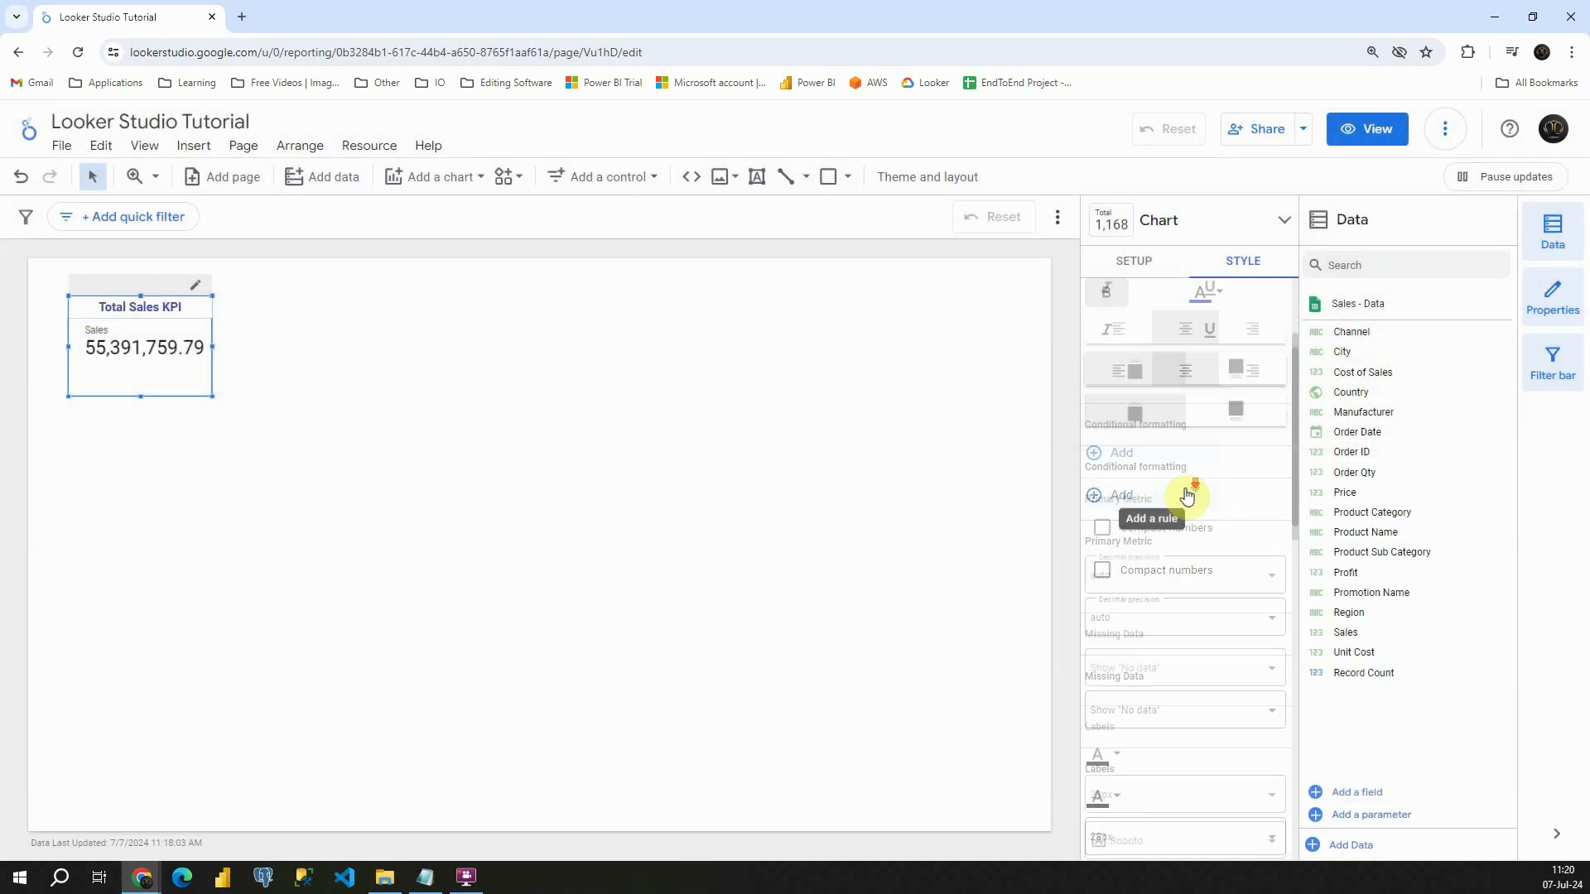
# - Show the scorecard's primary metric as compact numbers with a decimal precision of 2
pyautogui.scroll(-2, 1188, 496)
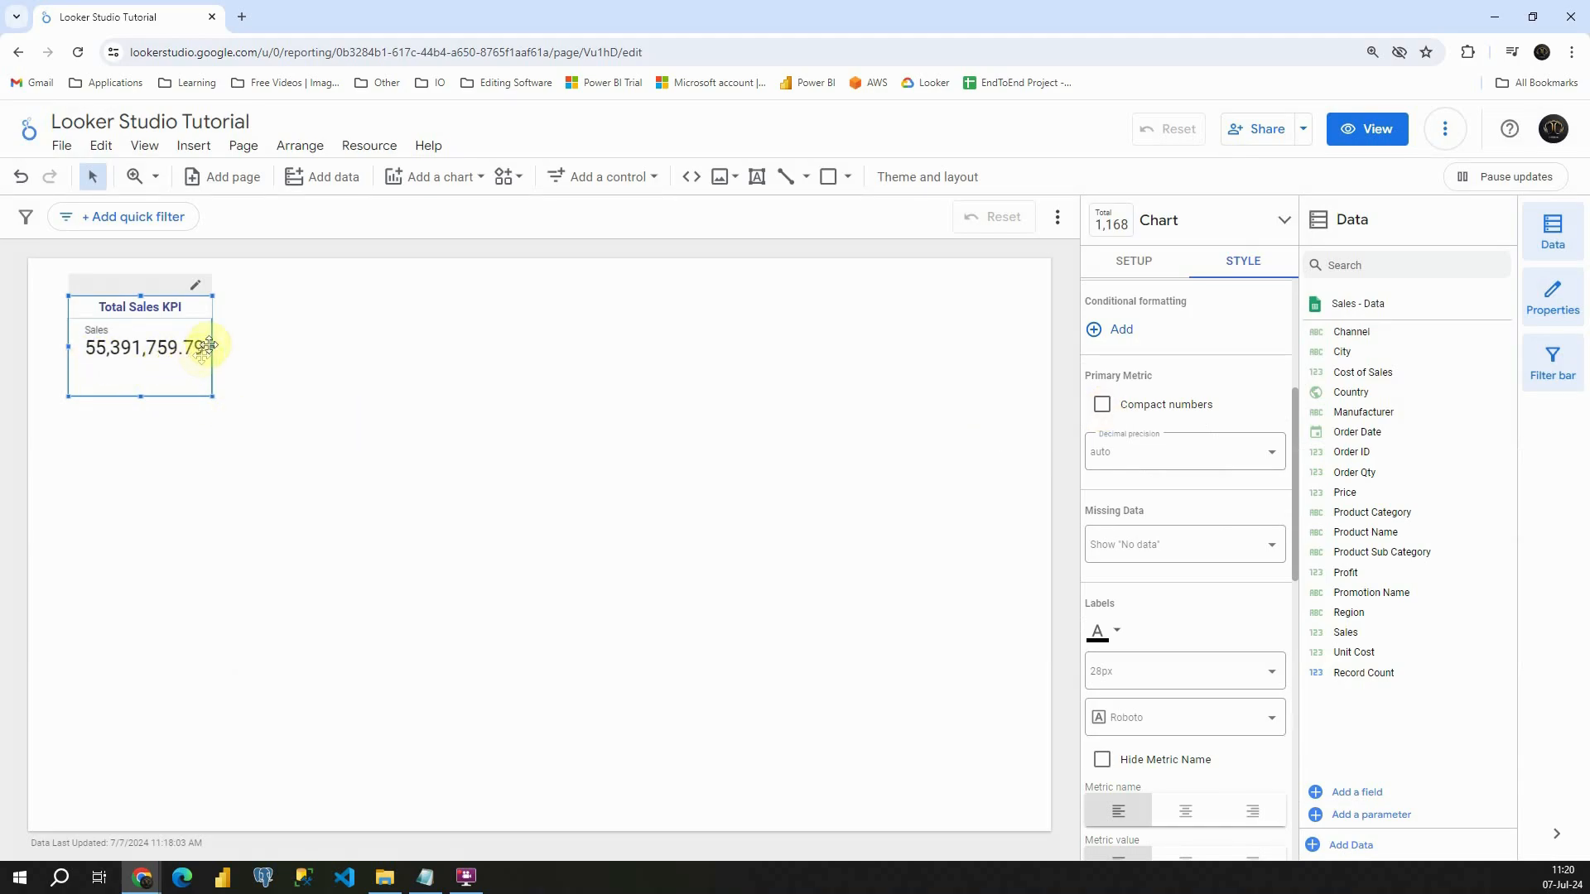
pyautogui.click(1101, 406)
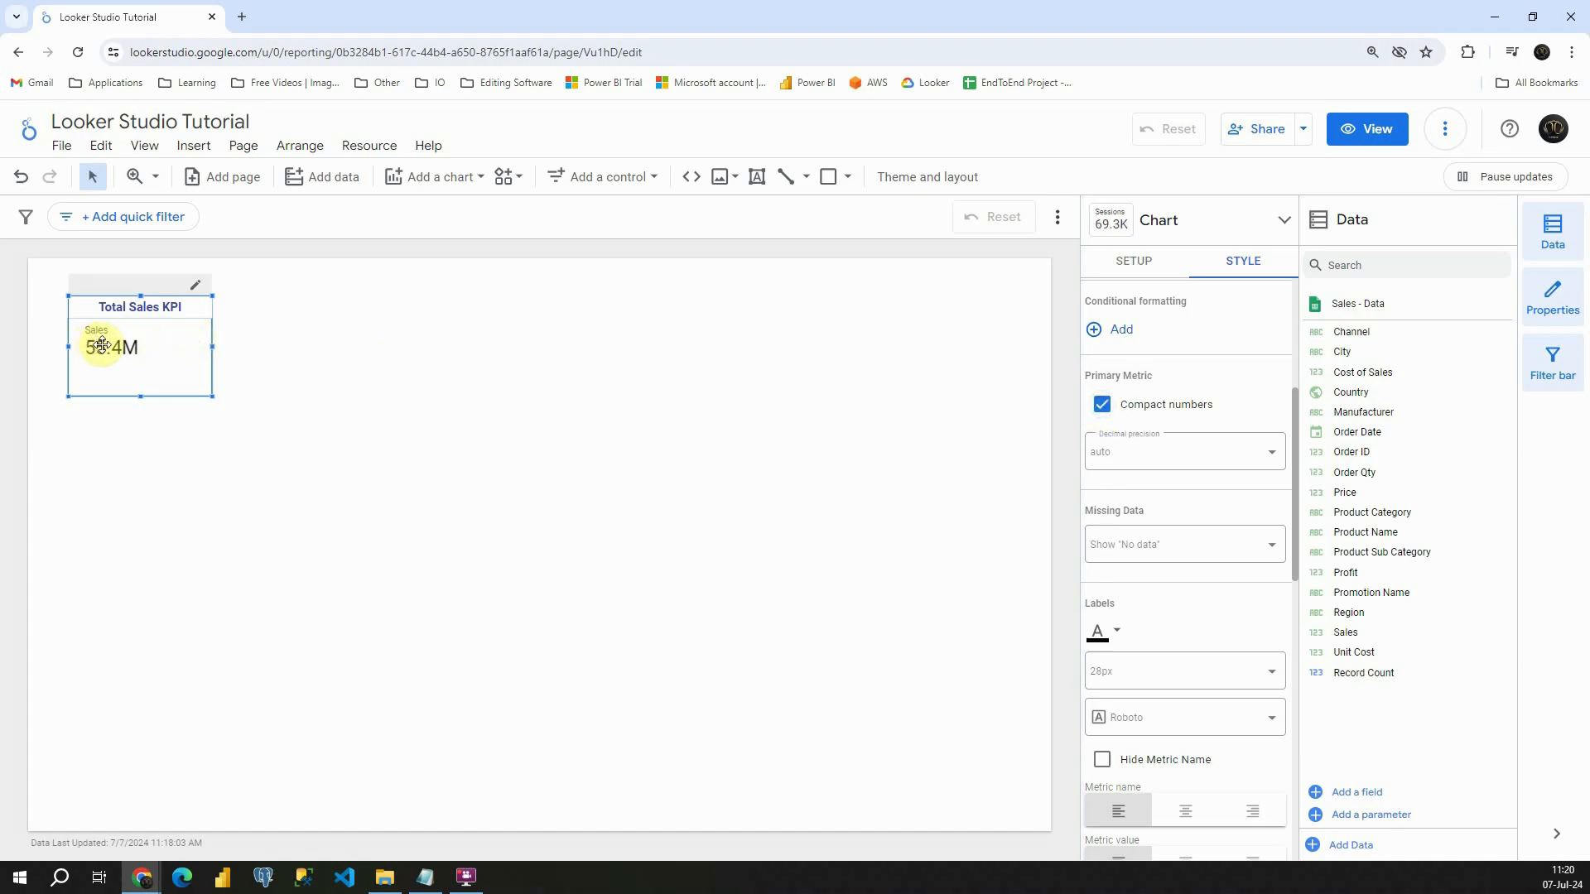
pyautogui.click(1224, 464)
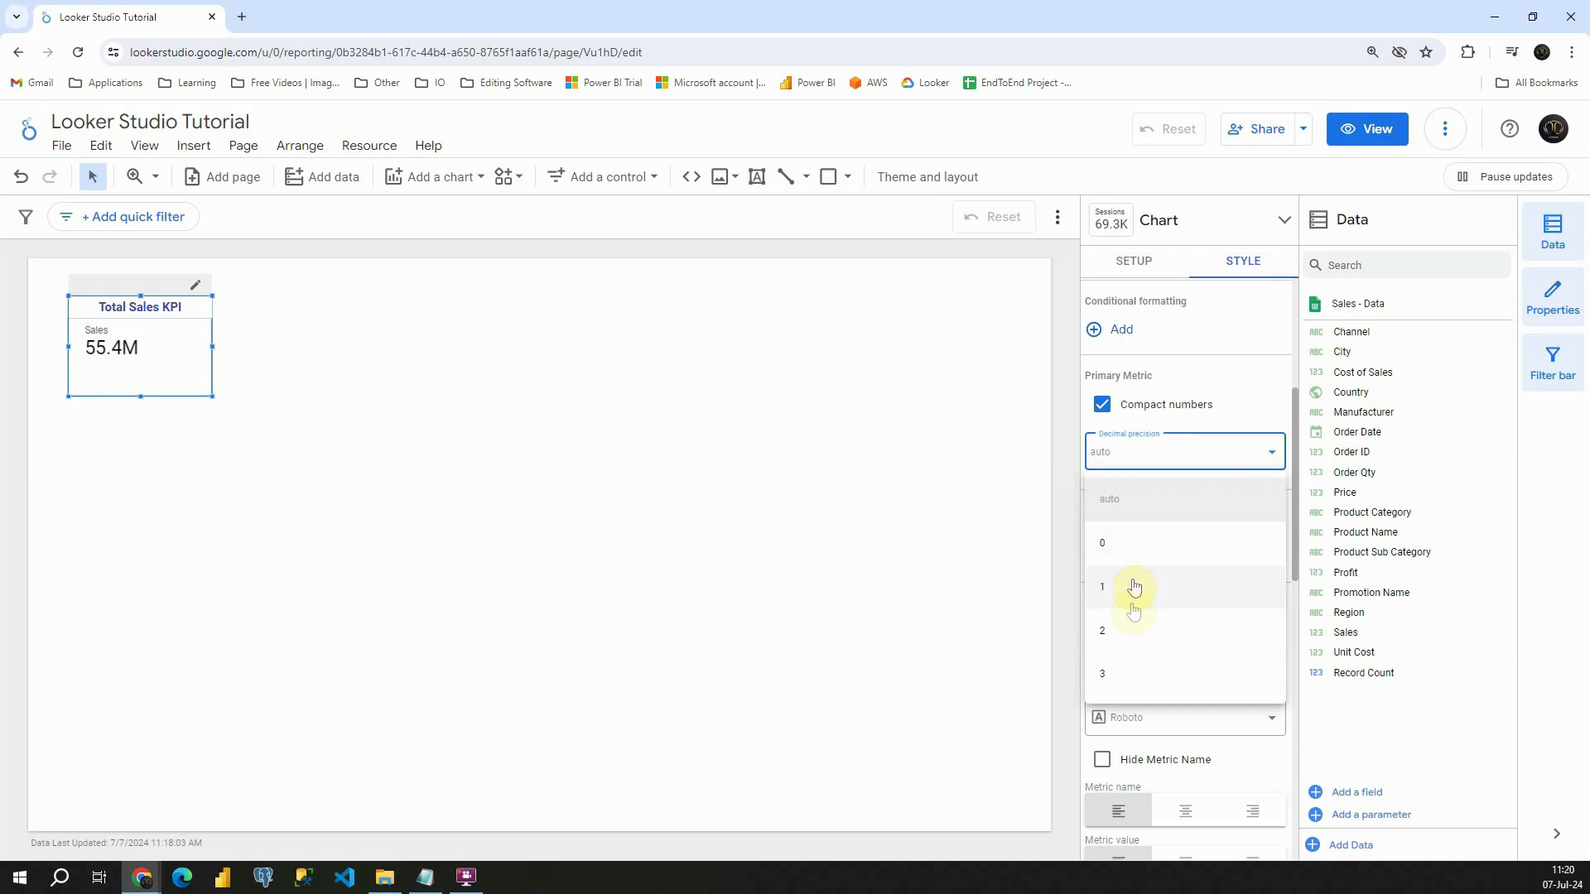
pyautogui.click(1128, 628)
pyautogui.click(1159, 551)
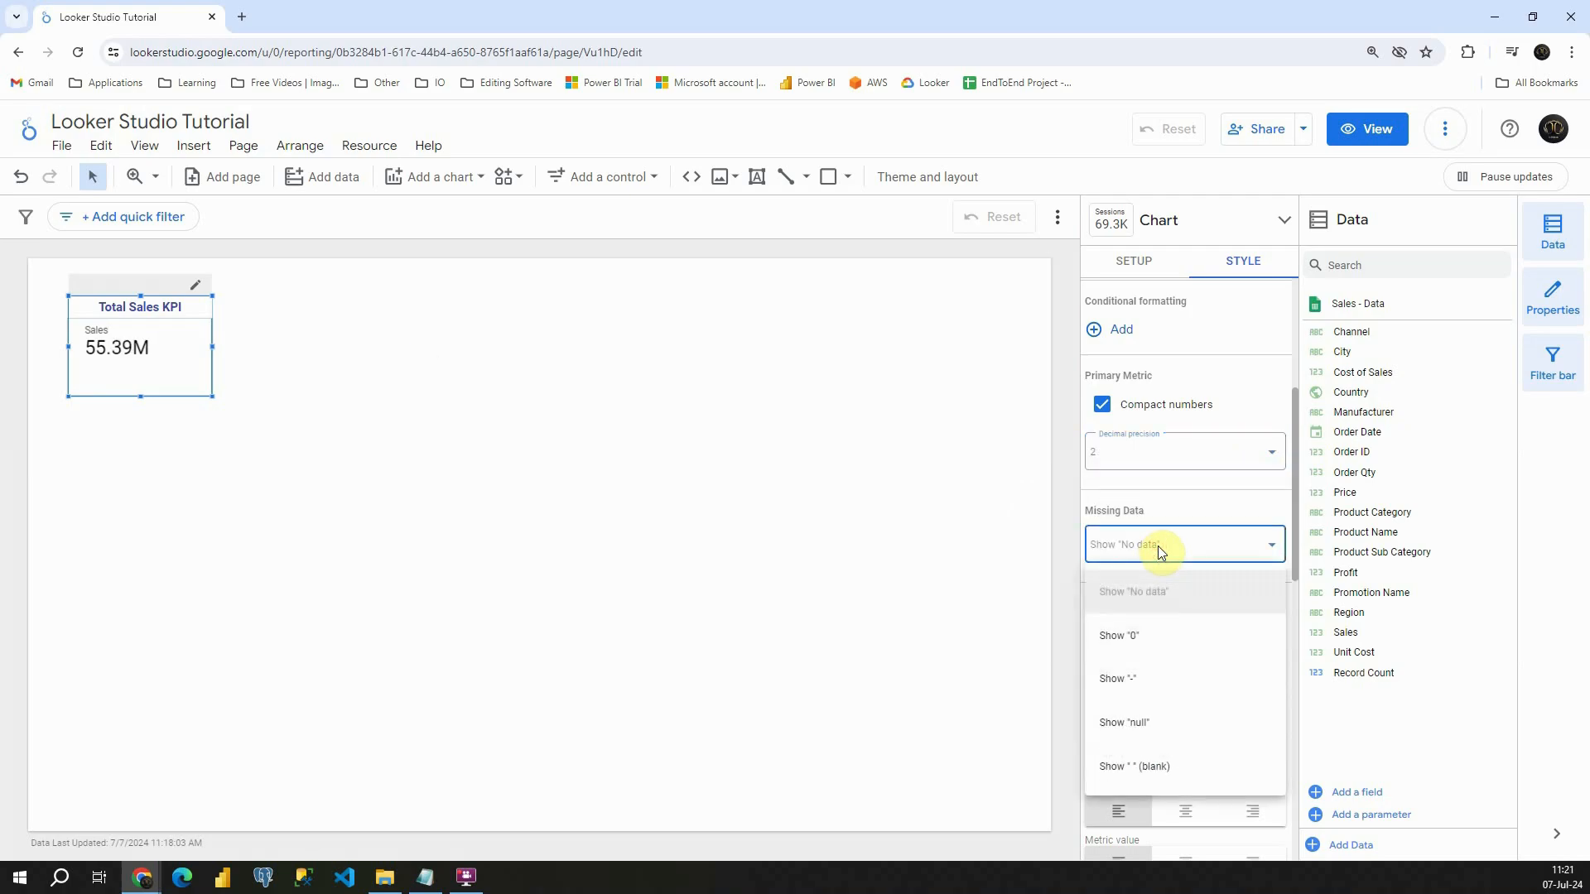
pyautogui.click(1110, 501)
# - Set the font size of the scorecard's labels to 30px
pyautogui.scroll(-2, 1126, 497)
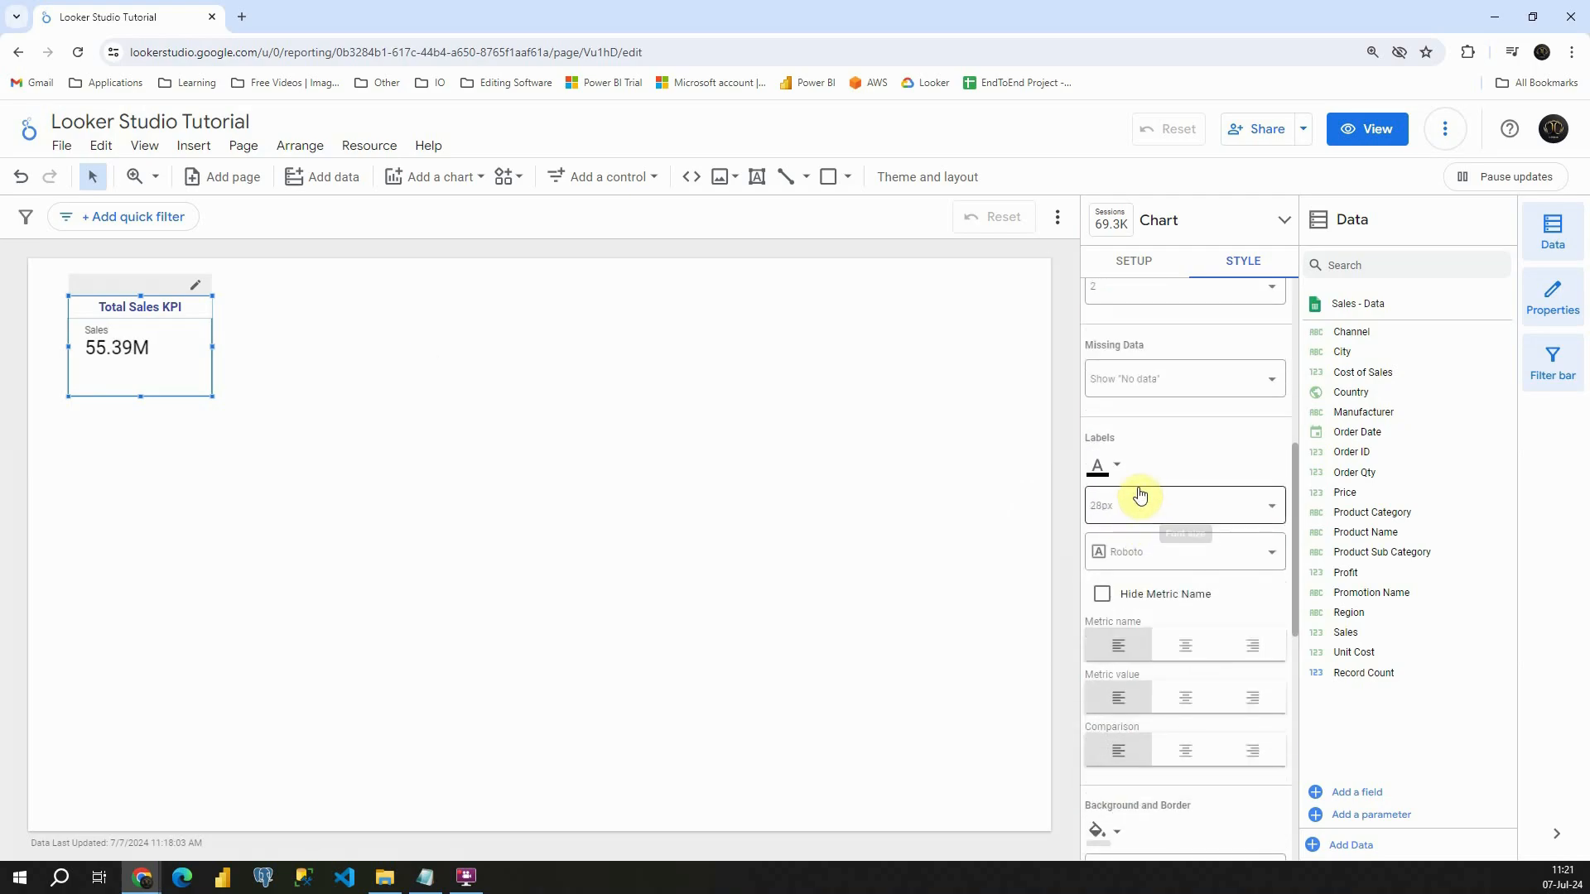
pyautogui.click(1139, 504)
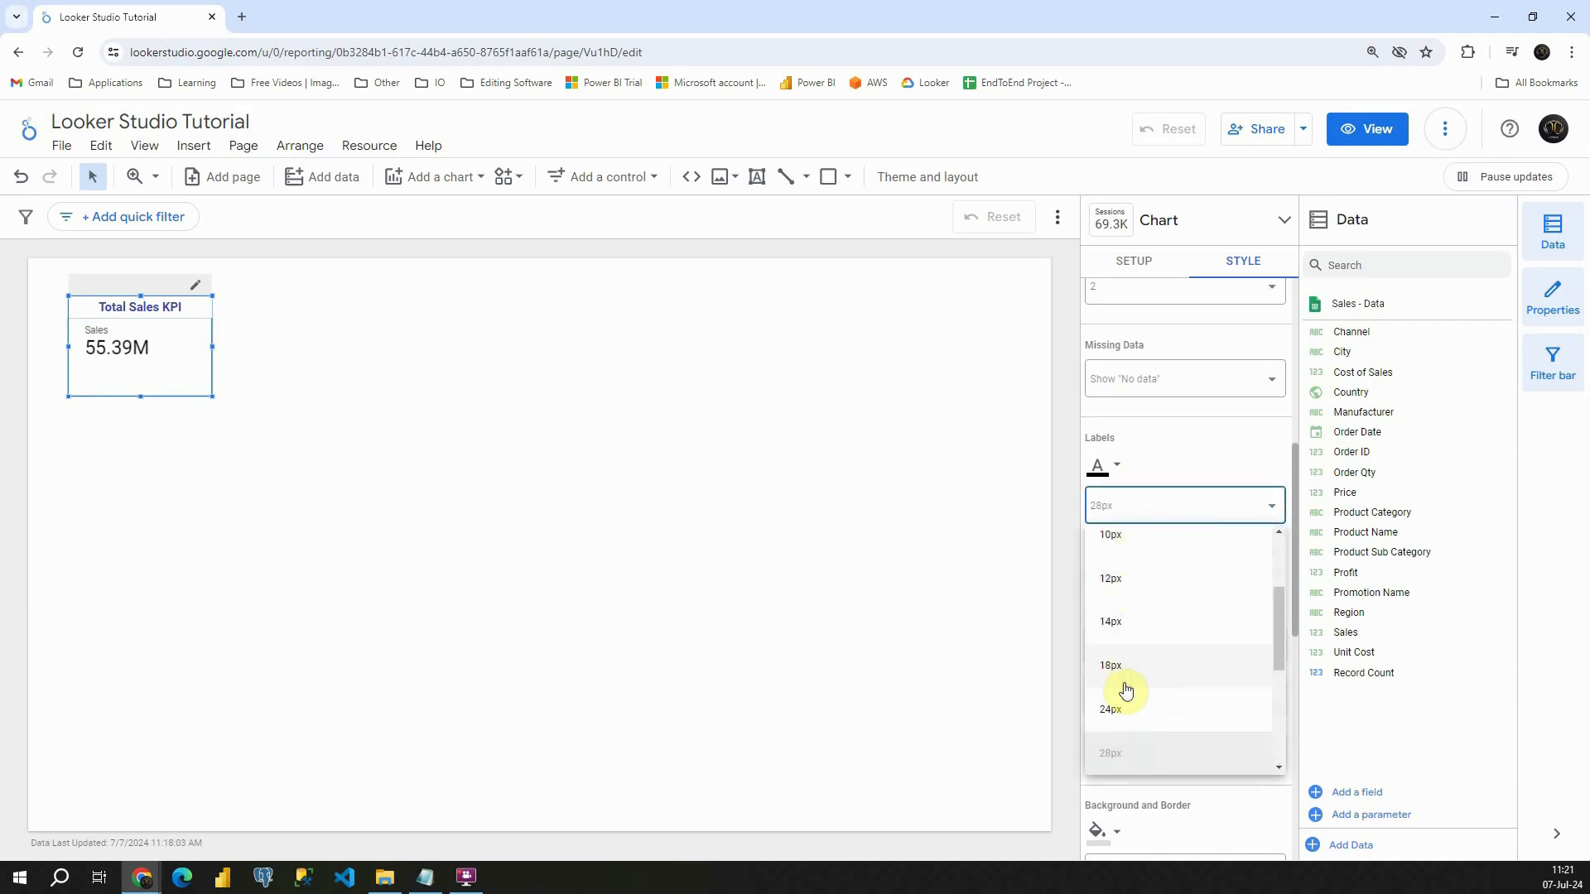
pyautogui.scroll(-2, 1125, 690)
pyautogui.click(1123, 722)
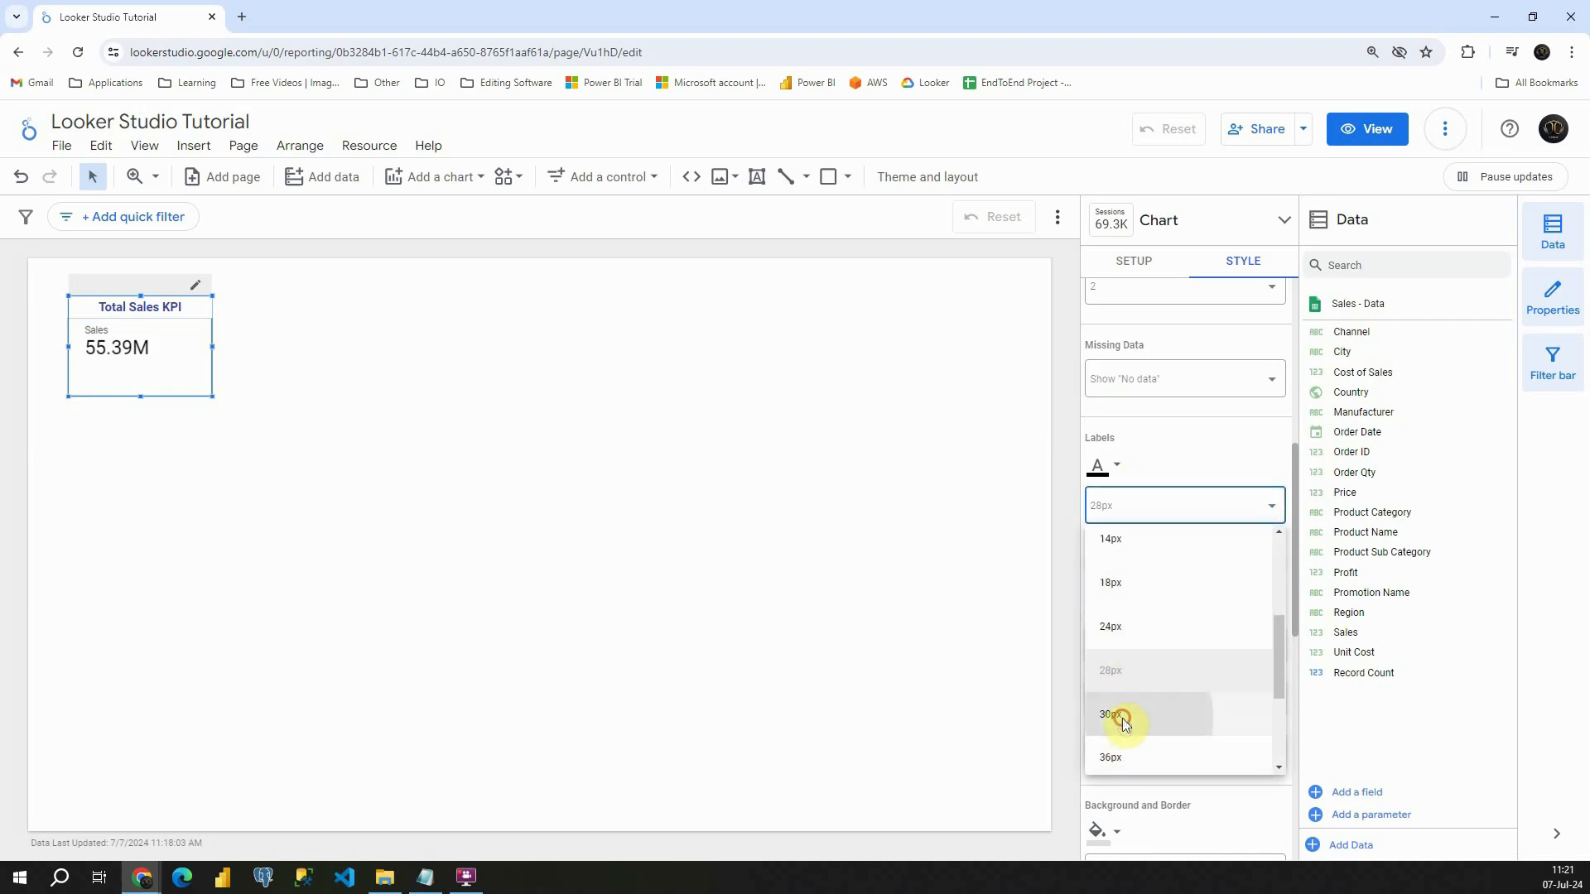
# - Set the font size of the scorecard's labels to 36px
pyautogui.click(1137, 502)
pyautogui.scroll(-5, 1148, 610)
pyautogui.click(1129, 583)
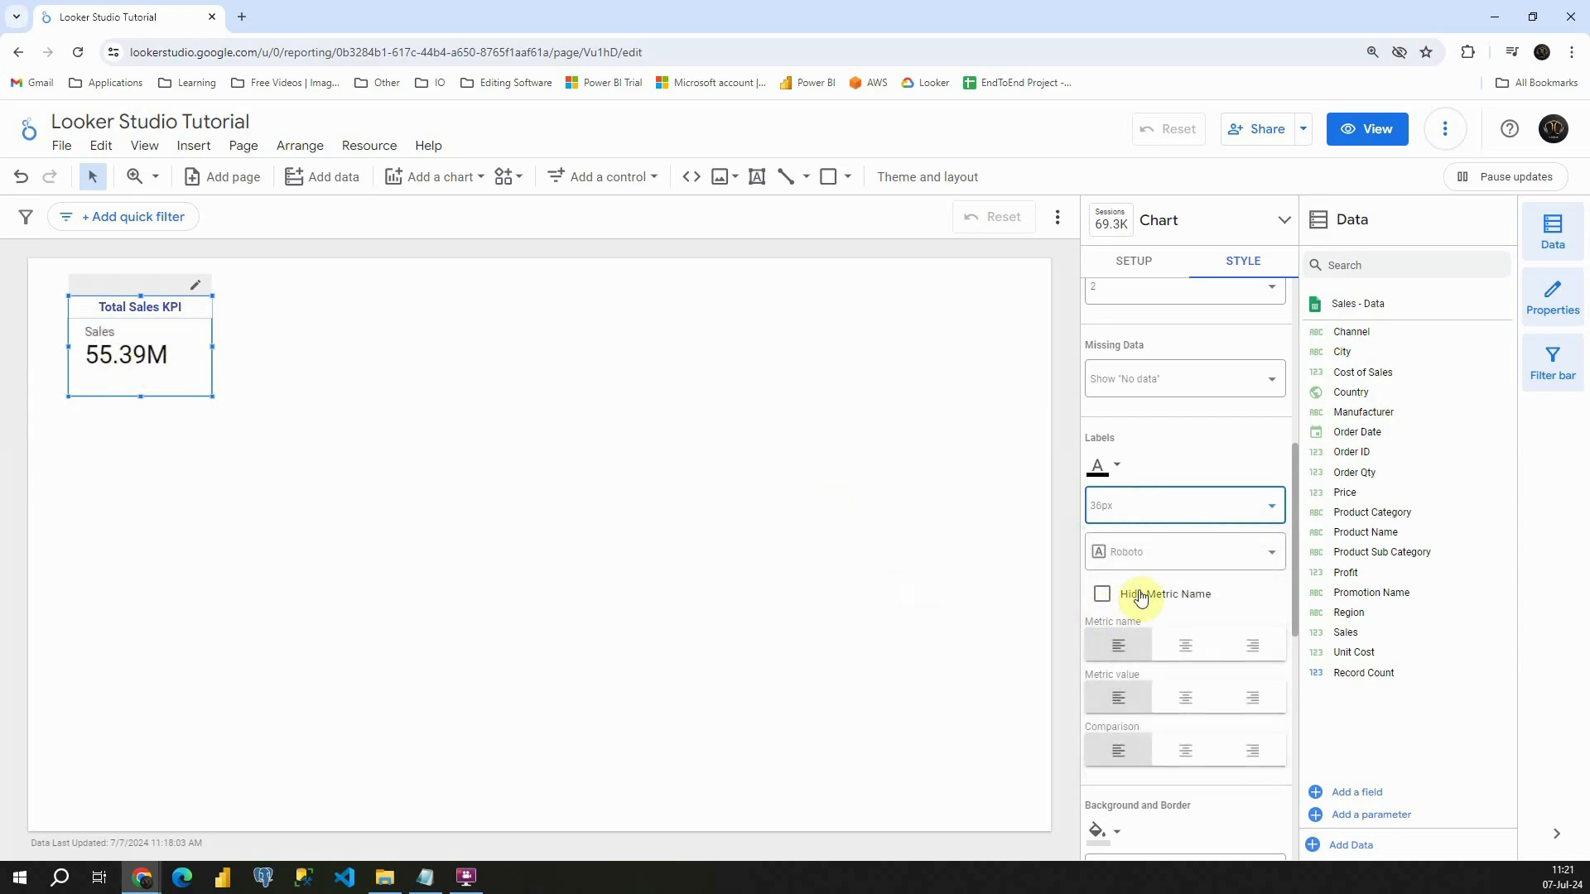
# - Center the scorecard's metric name, metric value and comparison
pyautogui.click(1185, 645)
pyautogui.click(1185, 697)
pyautogui.click(1185, 750)
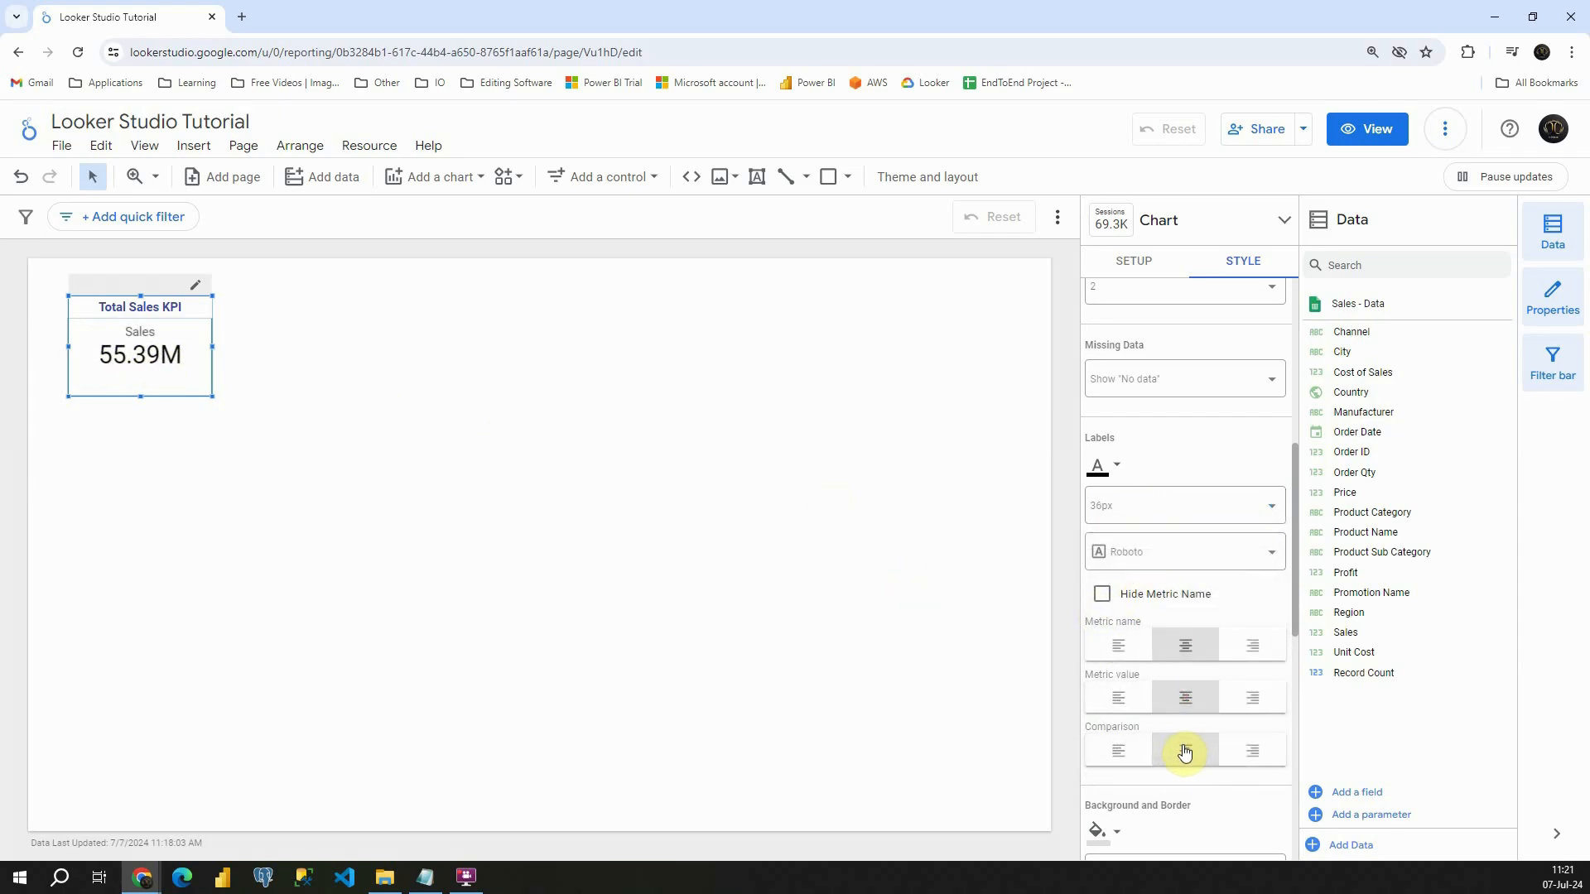
# - Hide the scorecard's metric name and shorten the scorecard from below so it fits closely around the value
pyautogui.scroll(-1, 1191, 660)
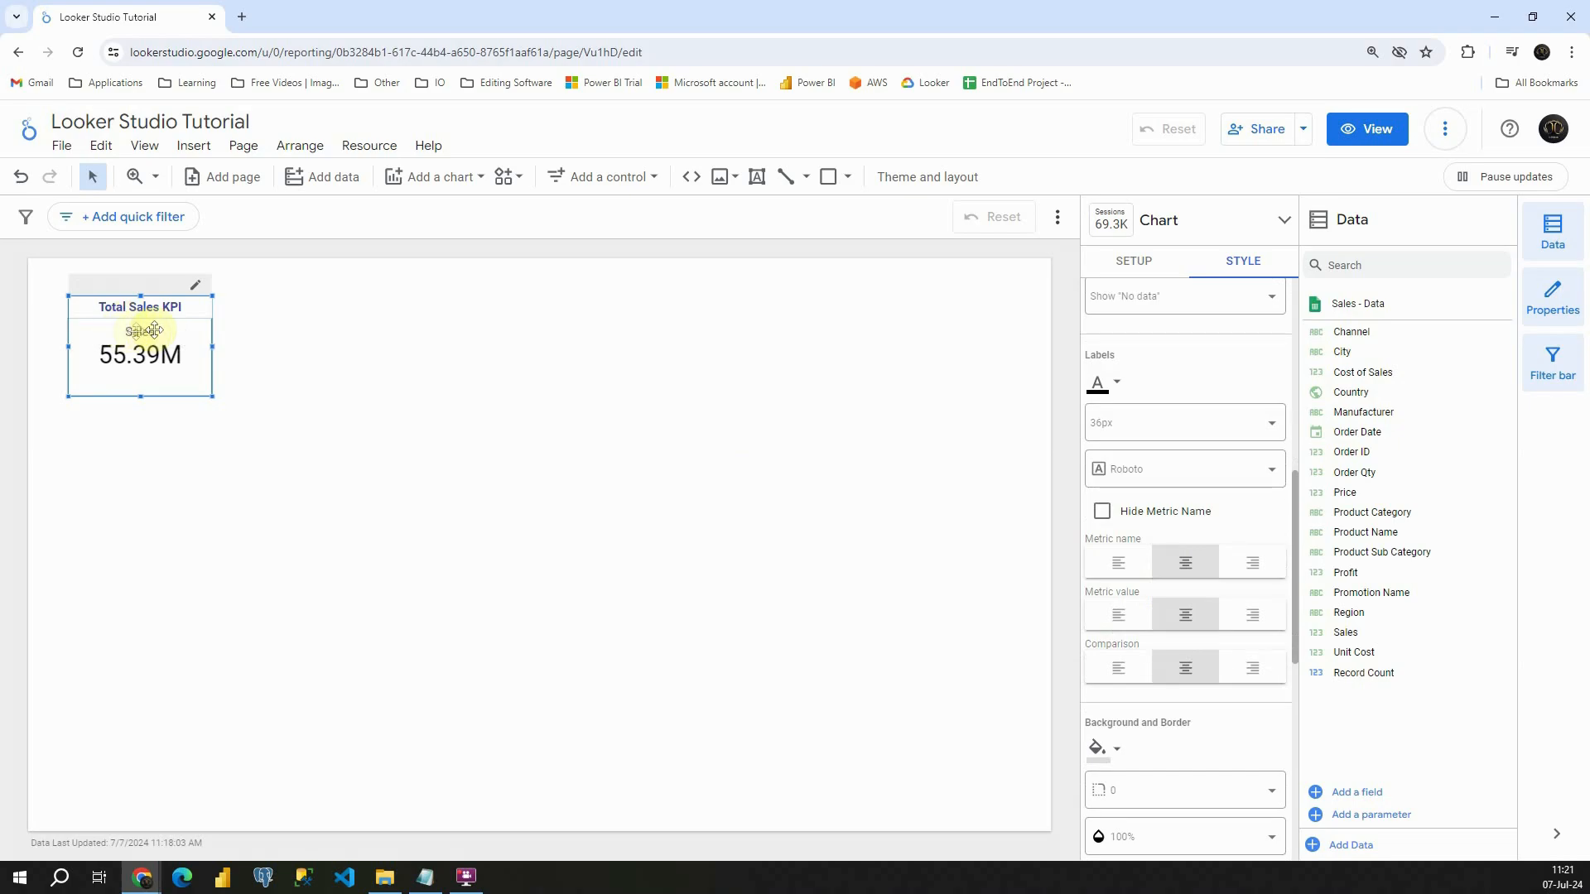
pyautogui.click(1102, 510)
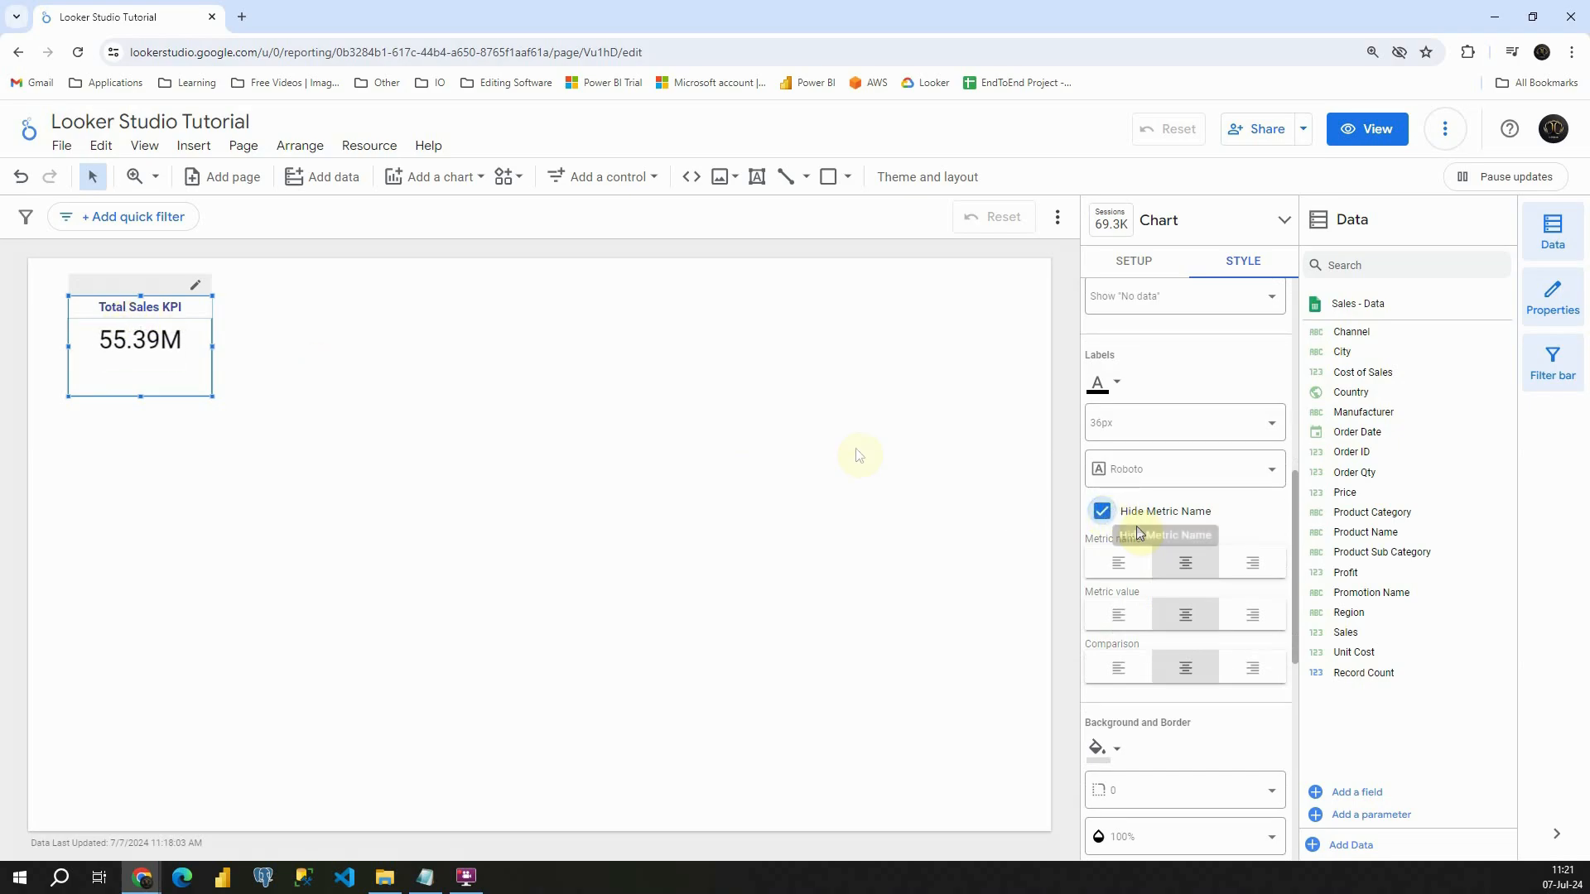
pyautogui.moveTo(143, 396); pyautogui.dragTo(144, 375)
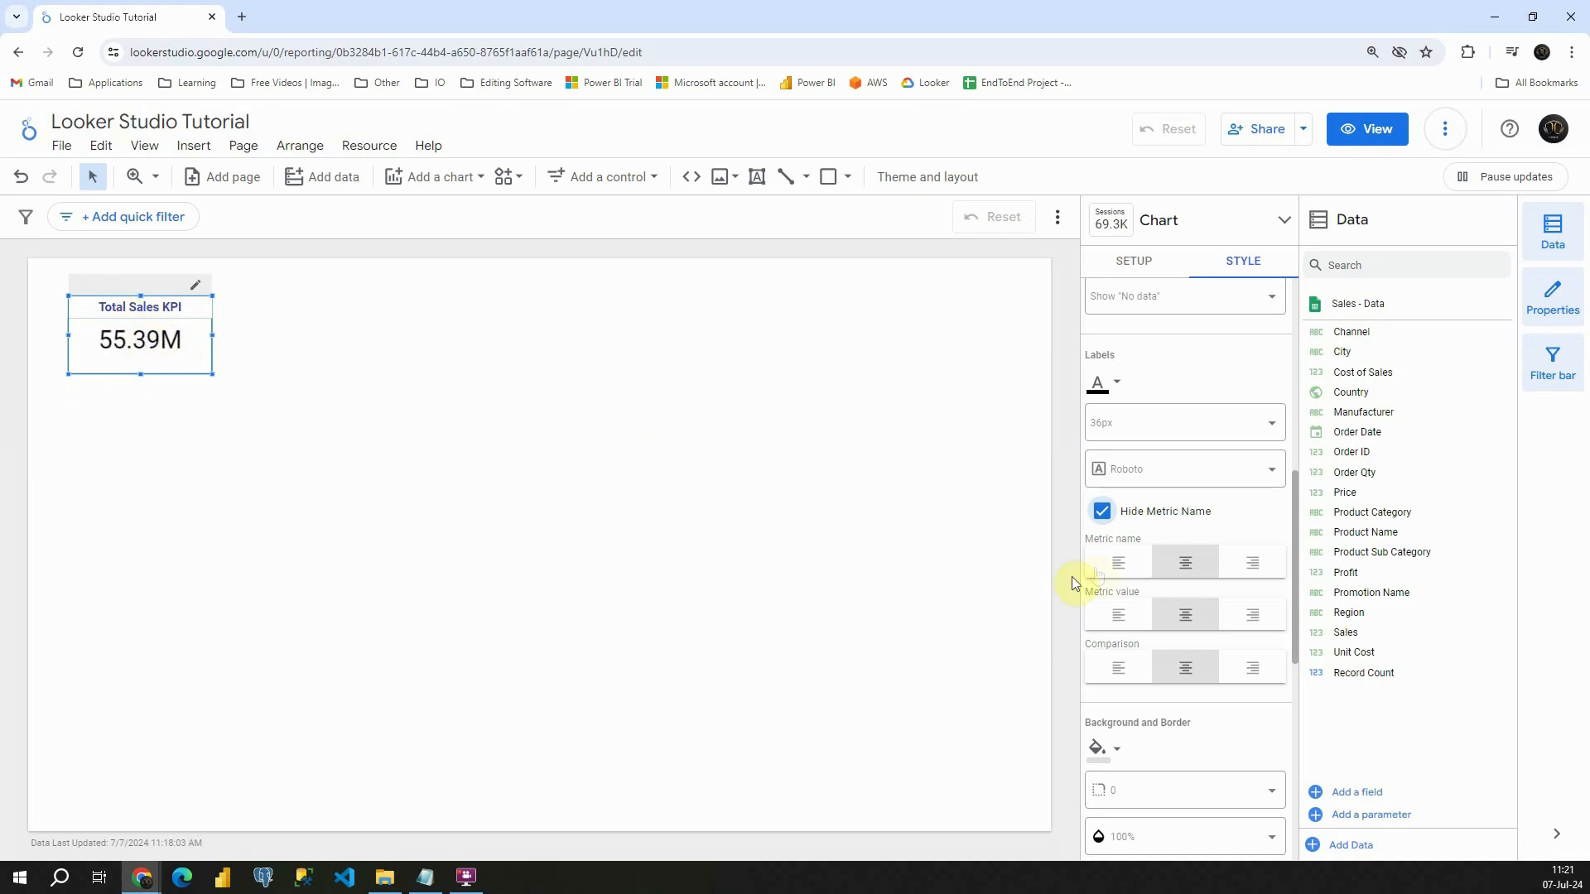
# - Fill the scorecard's background with amber yellow
pyautogui.scroll(-3, 1180, 600)
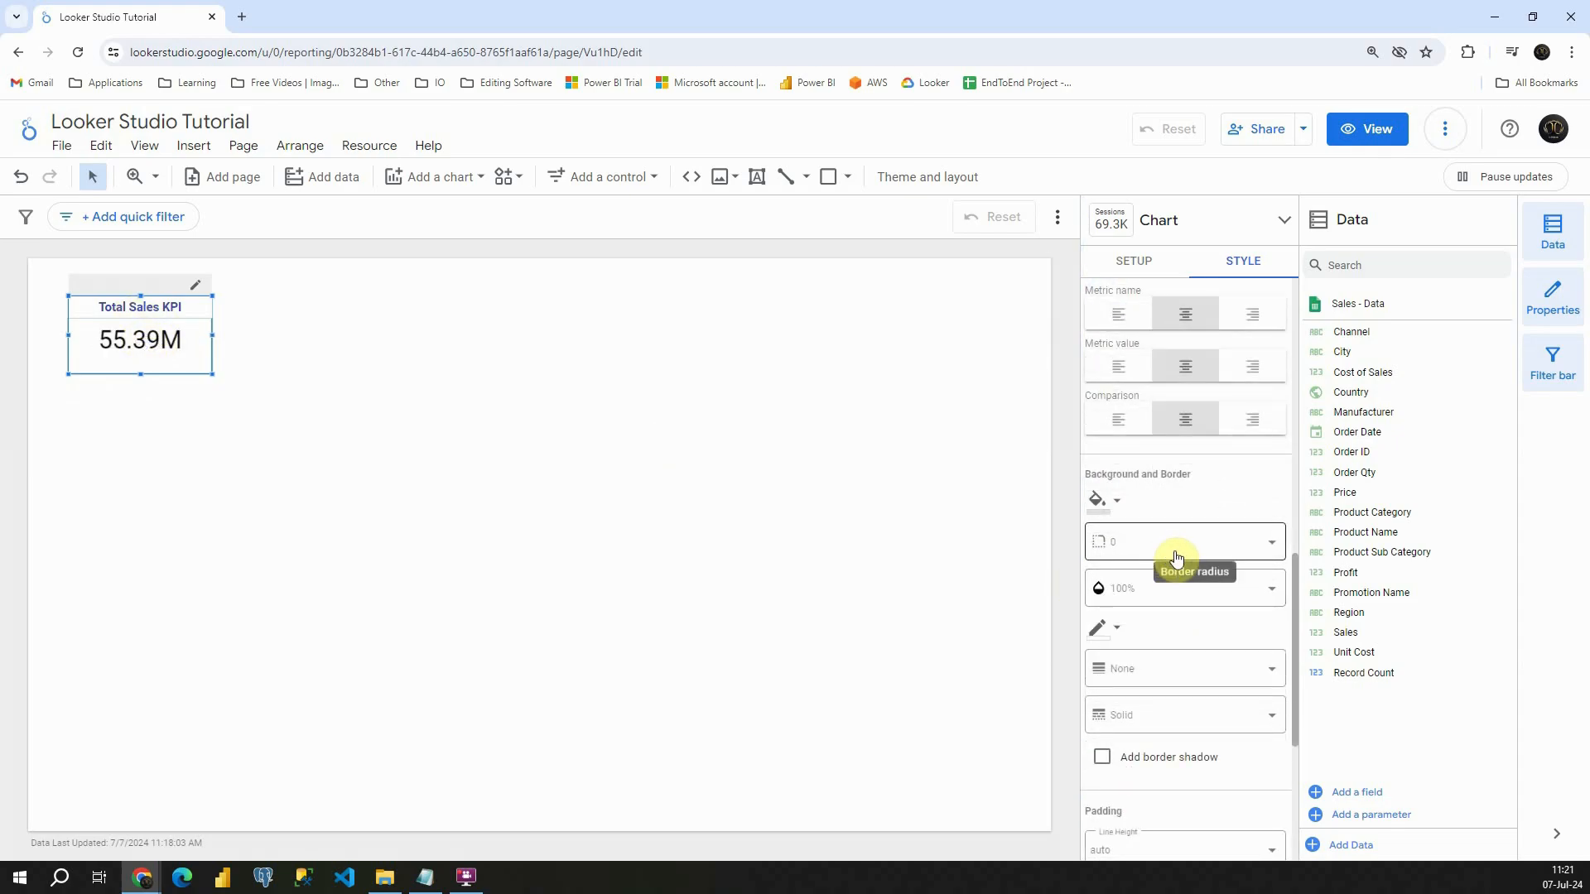
pyautogui.click(1101, 502)
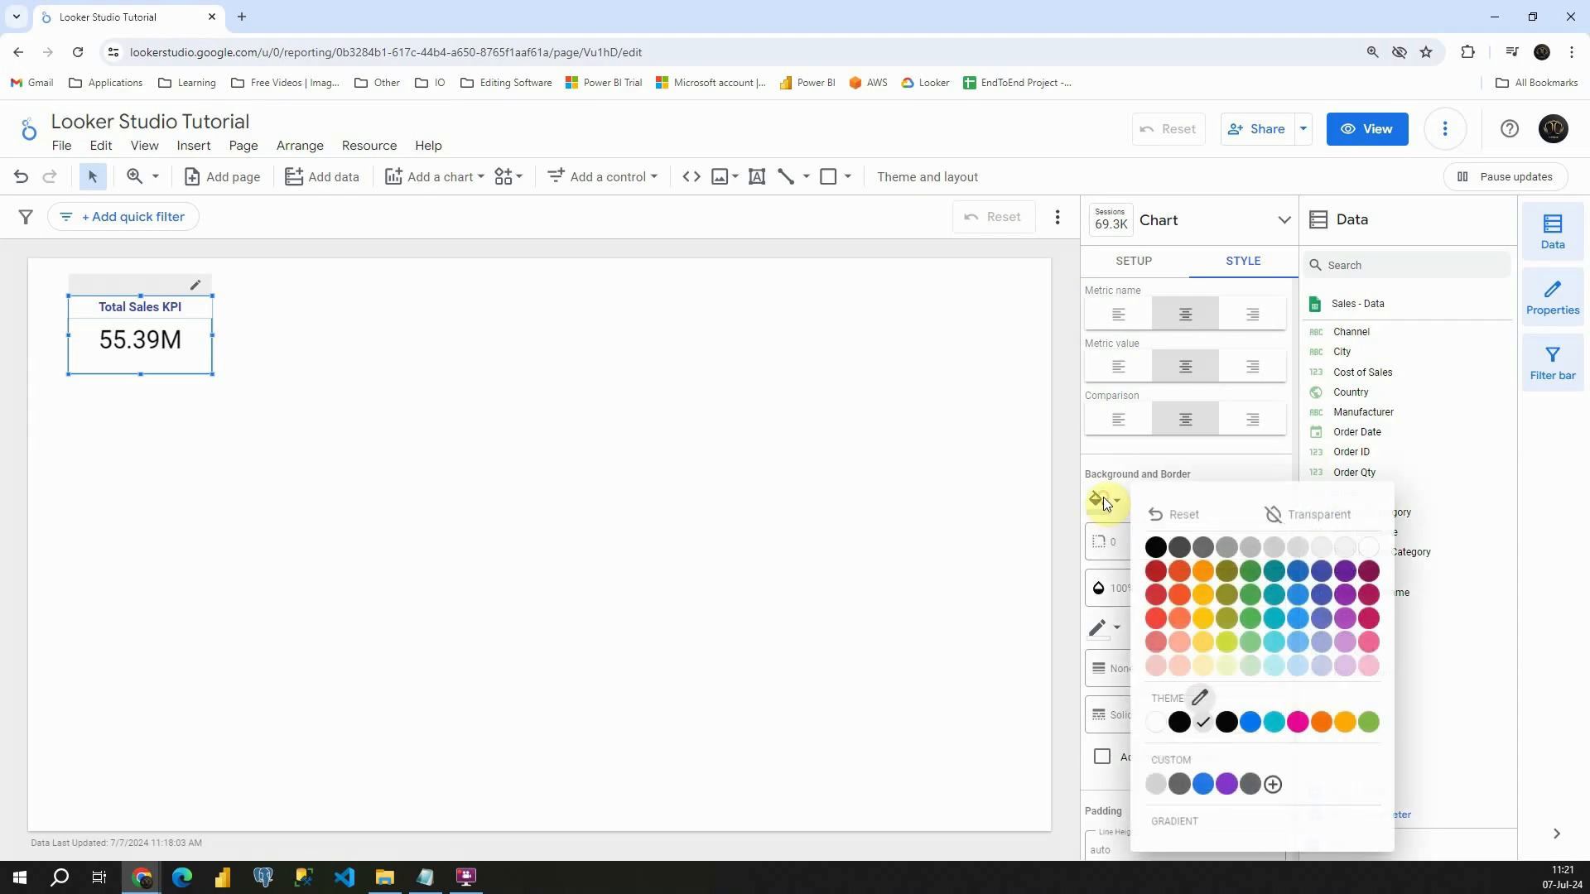
pyautogui.click(1201, 594)
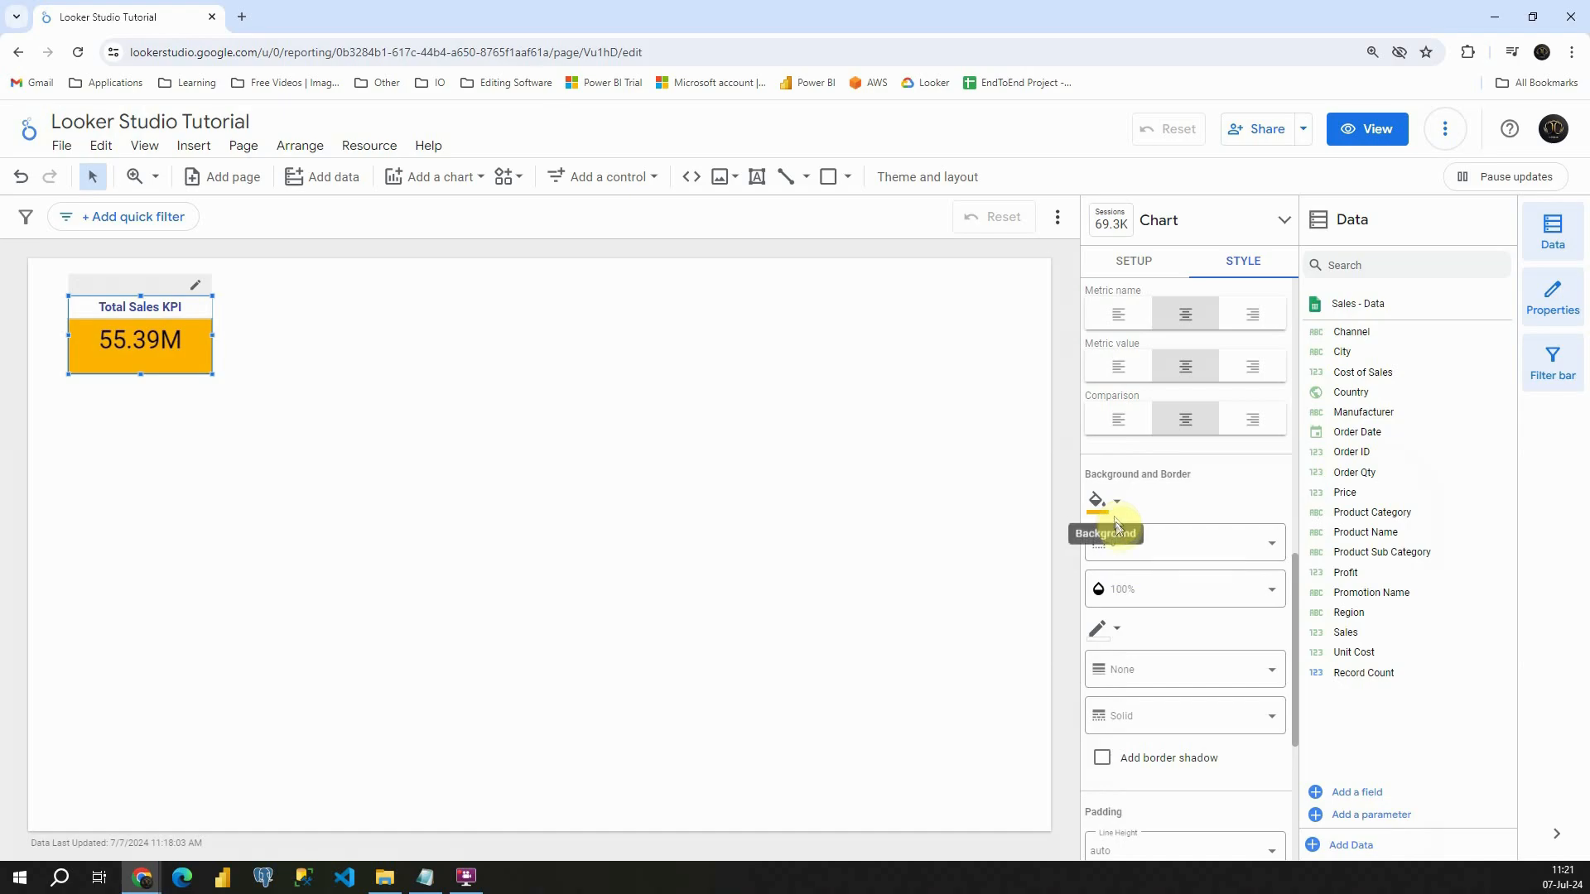
# - Round the scorecard's corners with a border radius of 10
pyautogui.click(1140, 551)
pyautogui.scroll(-2, 1128, 699)
pyautogui.click(1127, 702)
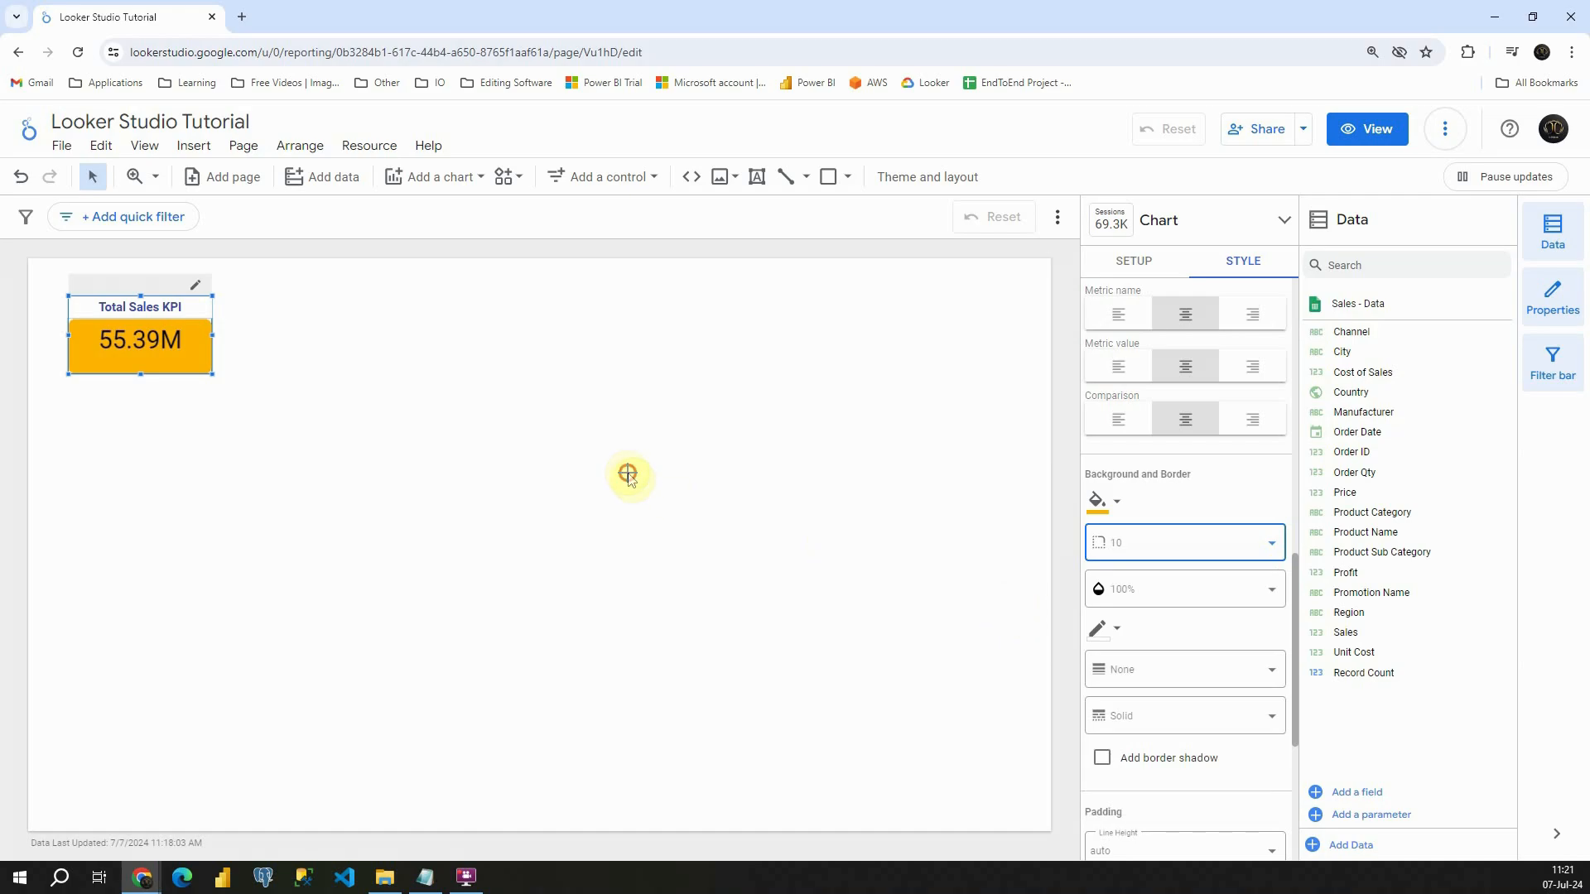
pyautogui.click(346, 340)
pyautogui.click(157, 309)
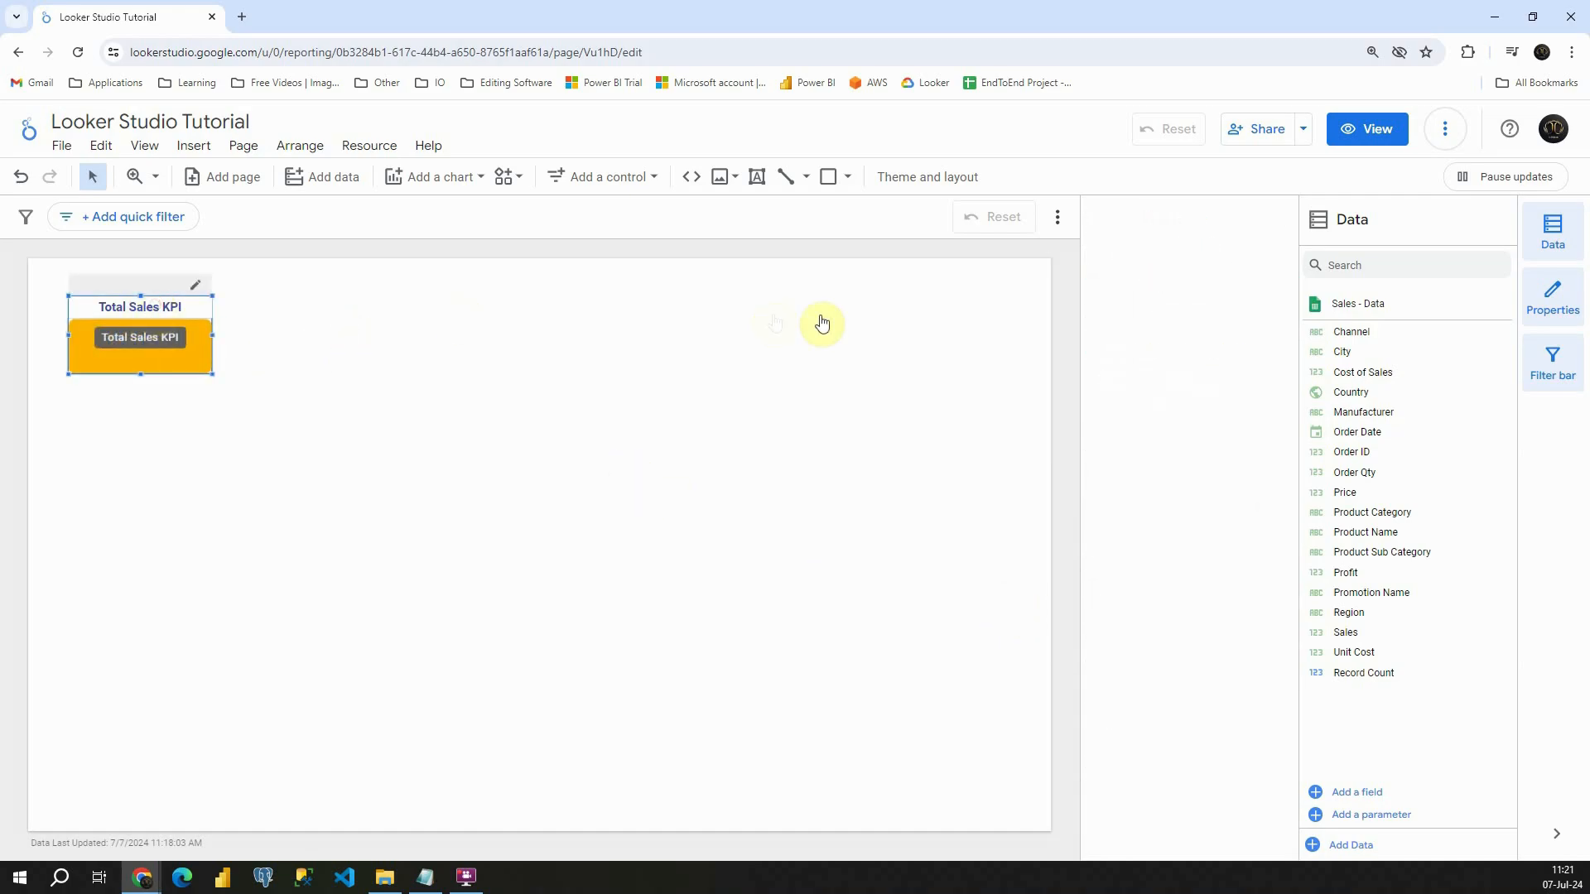
# - Try the "Always show" option for the scorecard's chart header, and set it to "Do not show"
pyautogui.click(1230, 277)
pyautogui.scroll(-5, 1206, 525)
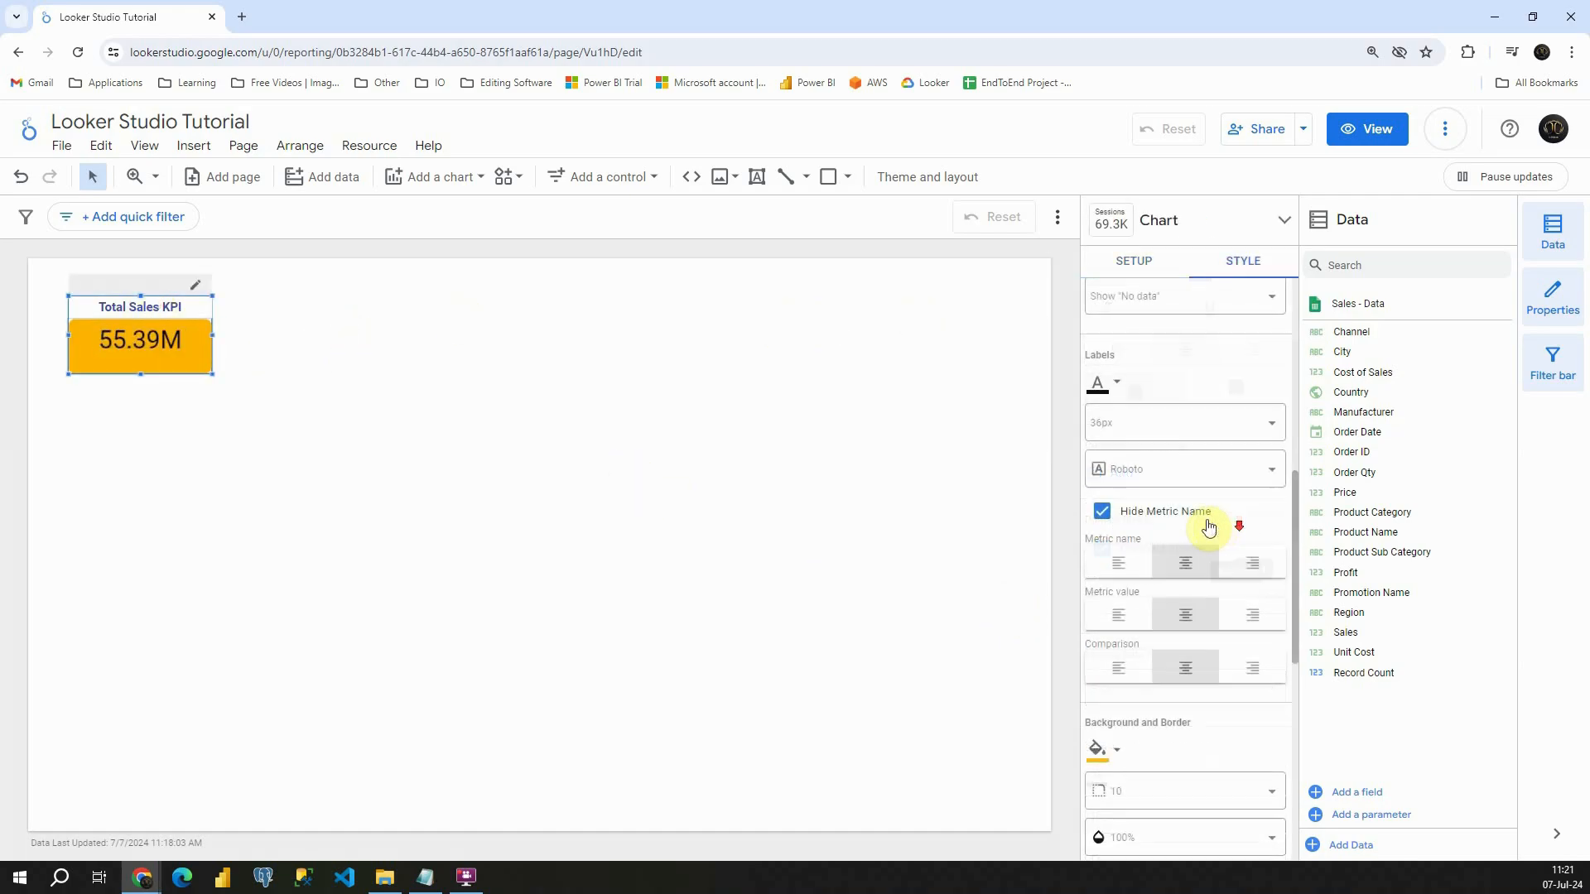
pyautogui.scroll(-4, 1190, 494)
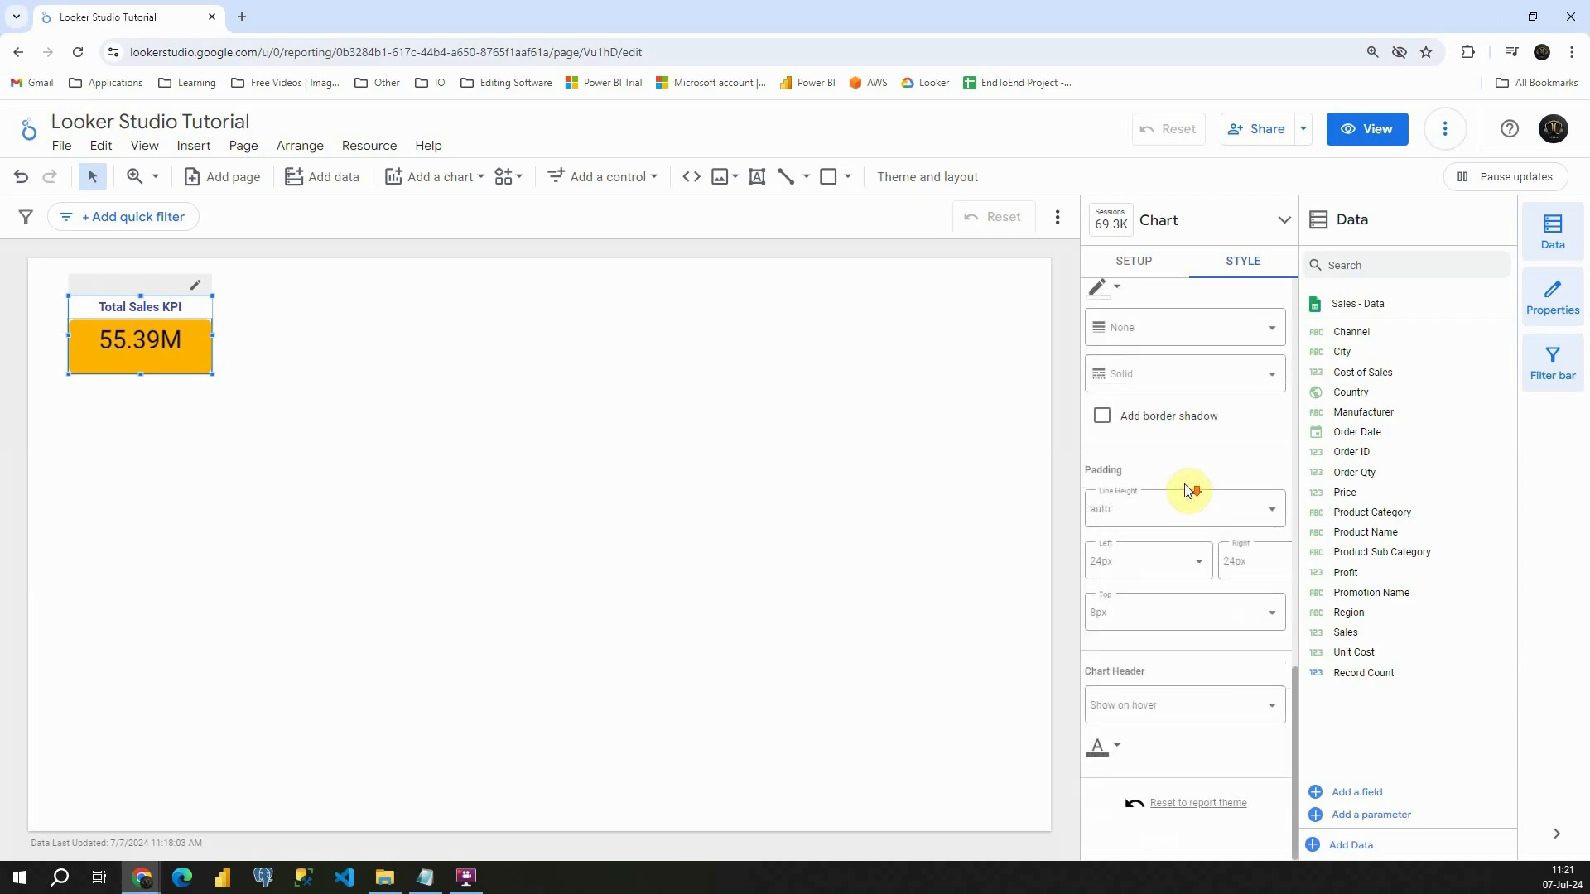
pyautogui.click(1140, 709)
pyautogui.click(1143, 614)
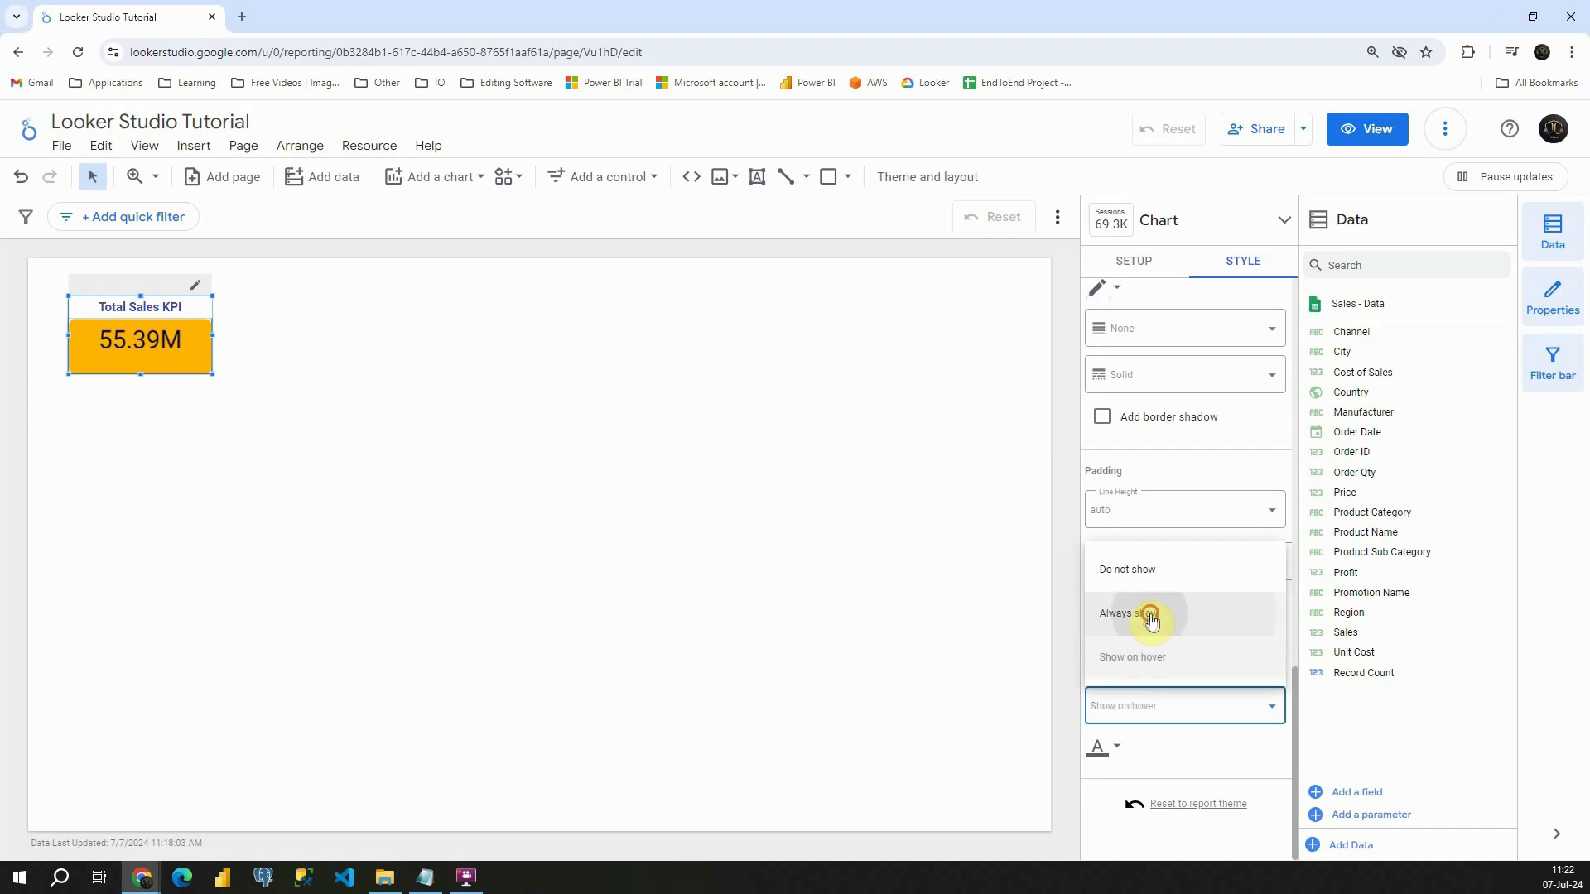
pyautogui.click(1143, 704)
pyautogui.click(1160, 577)
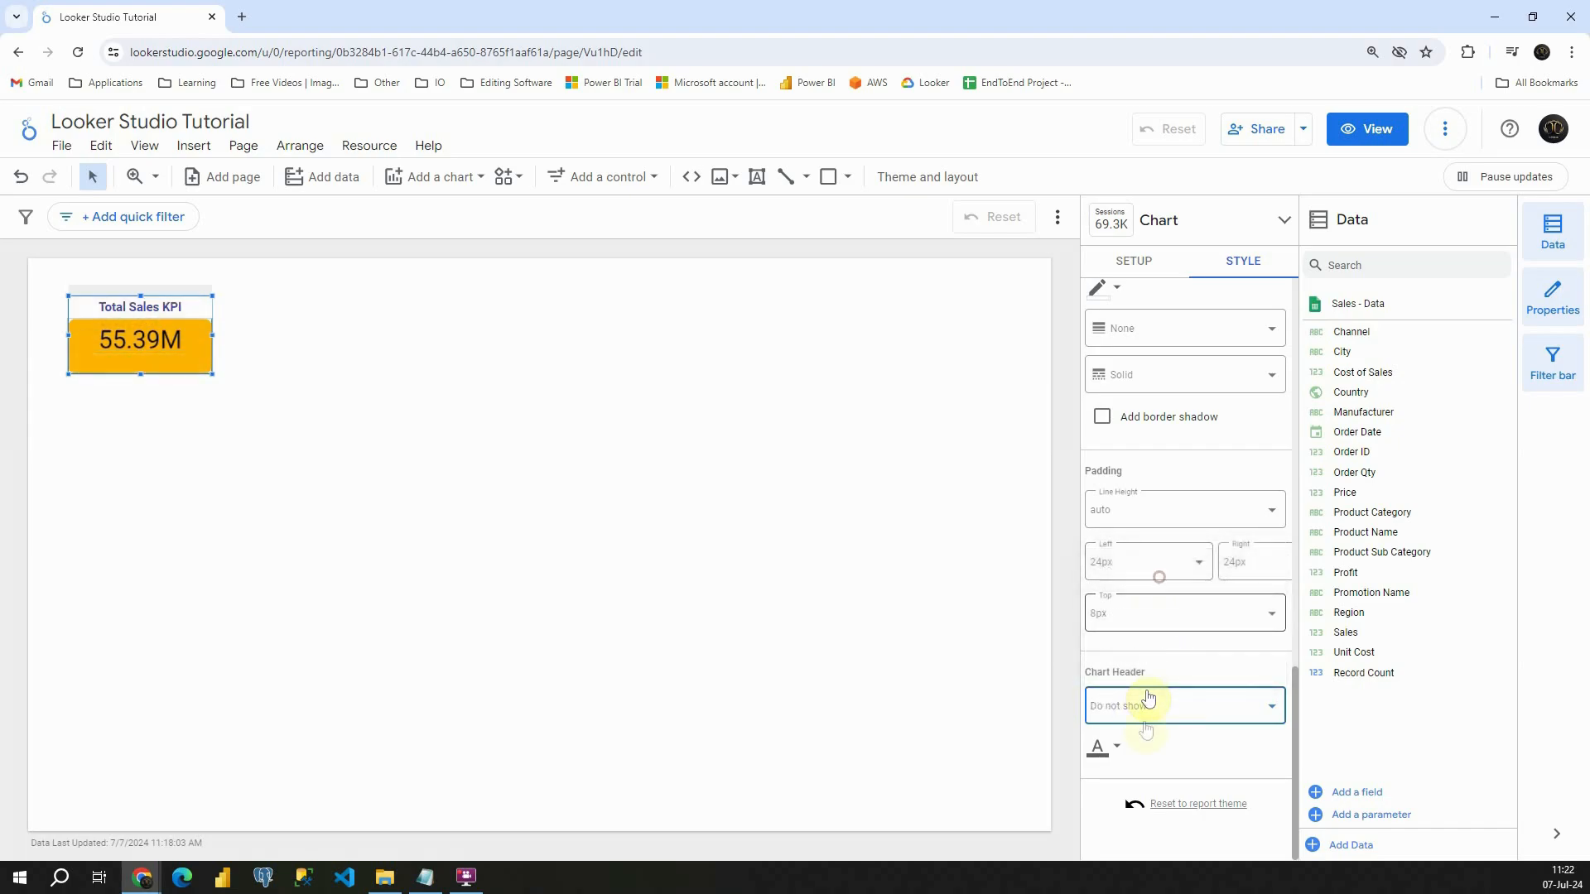
pyautogui.click(1107, 746)
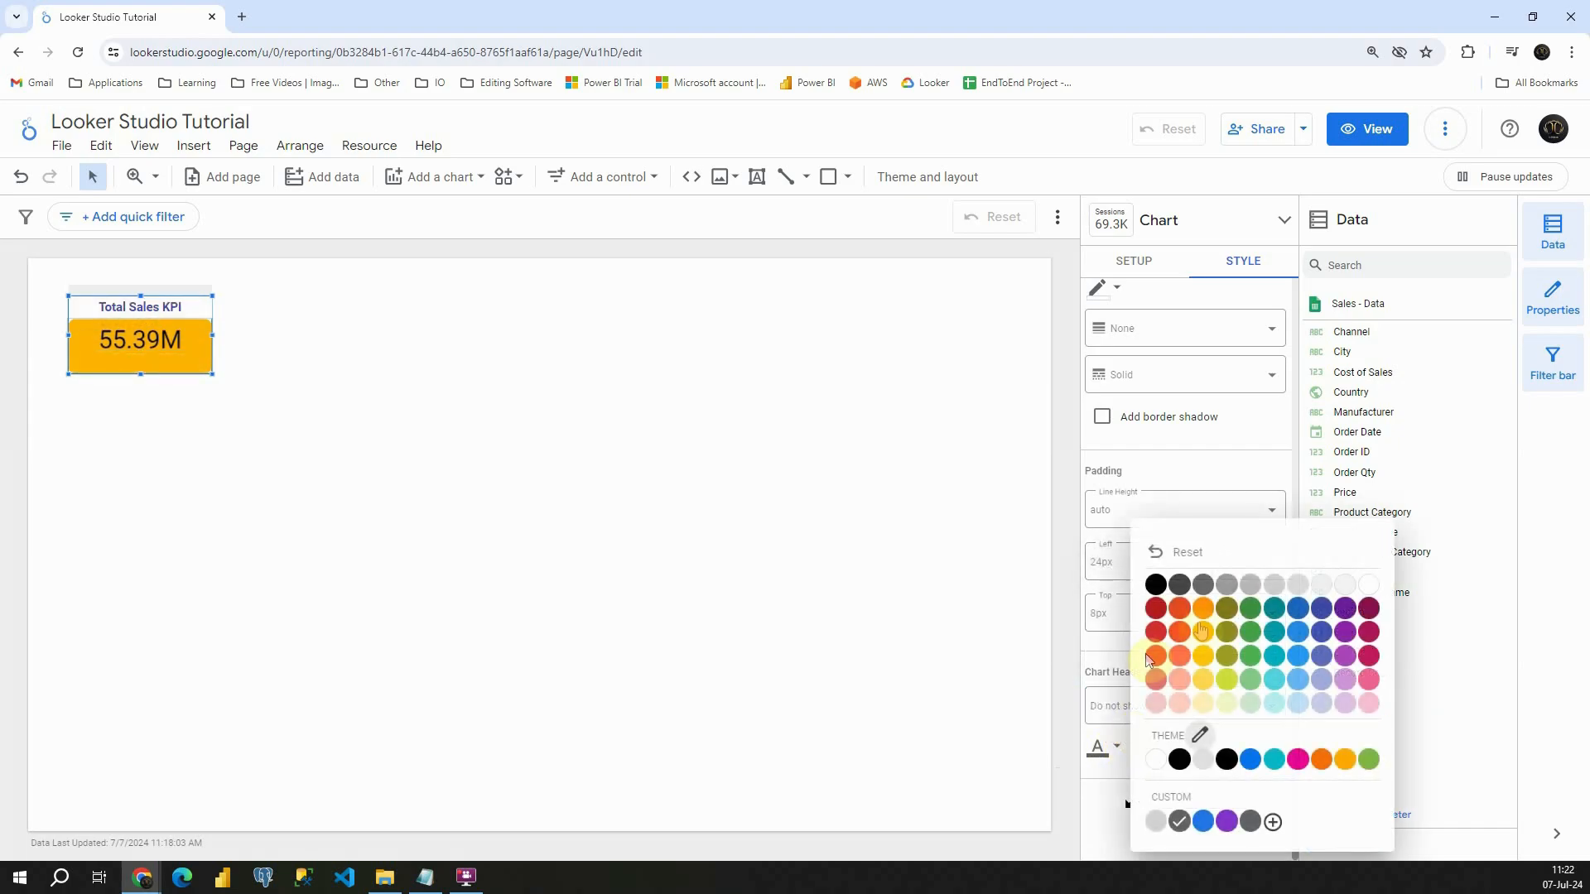
pyautogui.click(966, 514)
pyautogui.scroll(5, 1168, 540)
pyautogui.click(1134, 261)
pyautogui.click(313, 334)
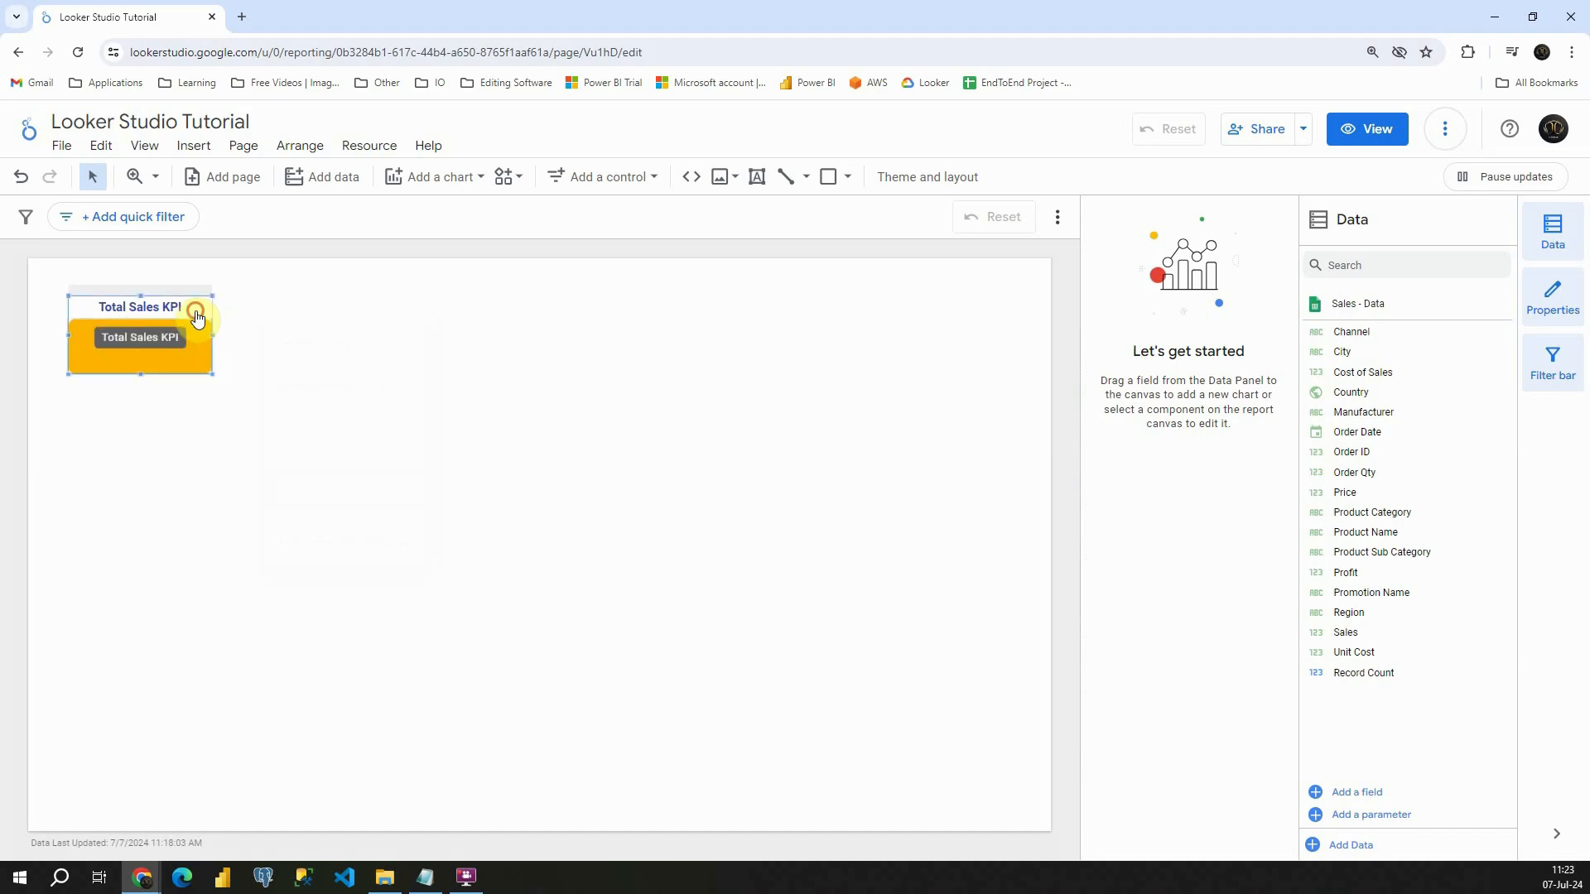
pyautogui.rightClick(196, 308)
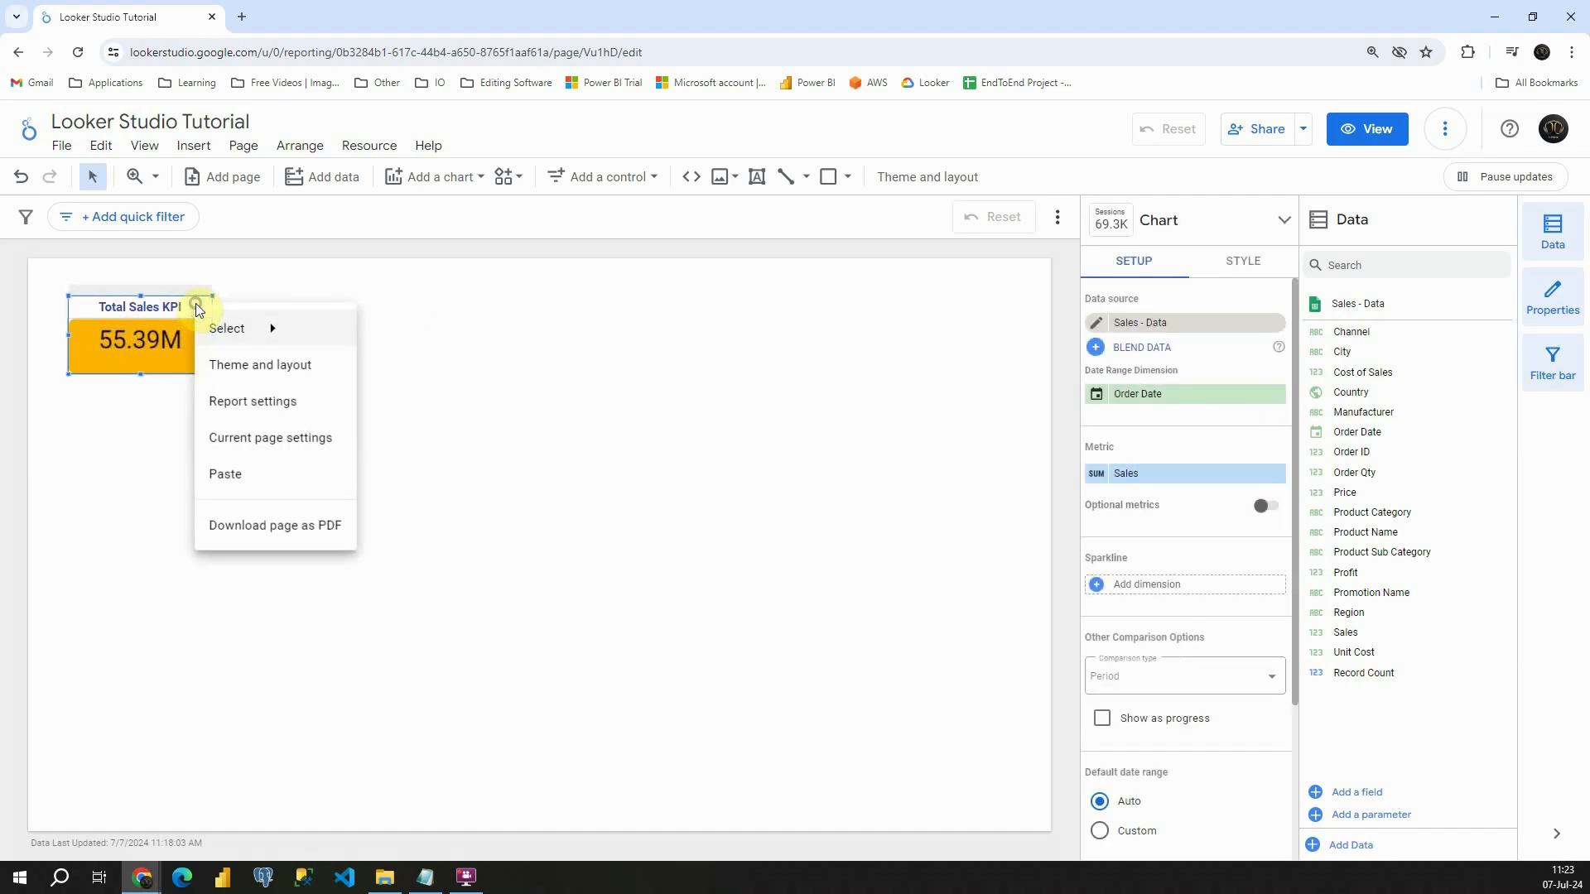
pyautogui.click(390, 320)
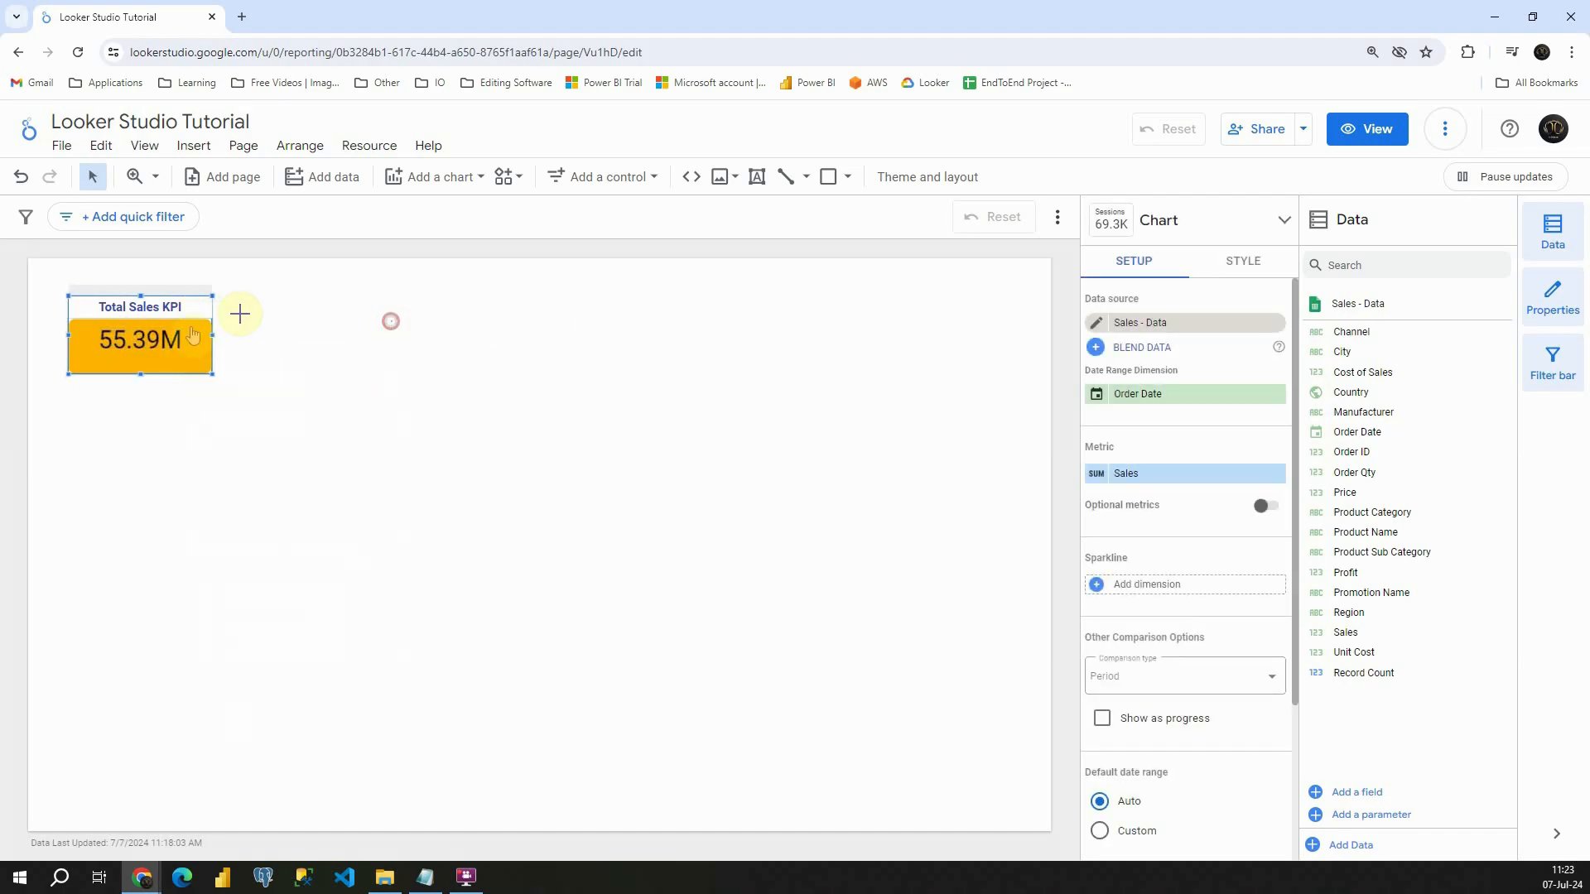
# - Copy the Total Sales KPI scorecard, paste it on the page and place the copy to the right of the original
pyautogui.rightClick(200, 351)
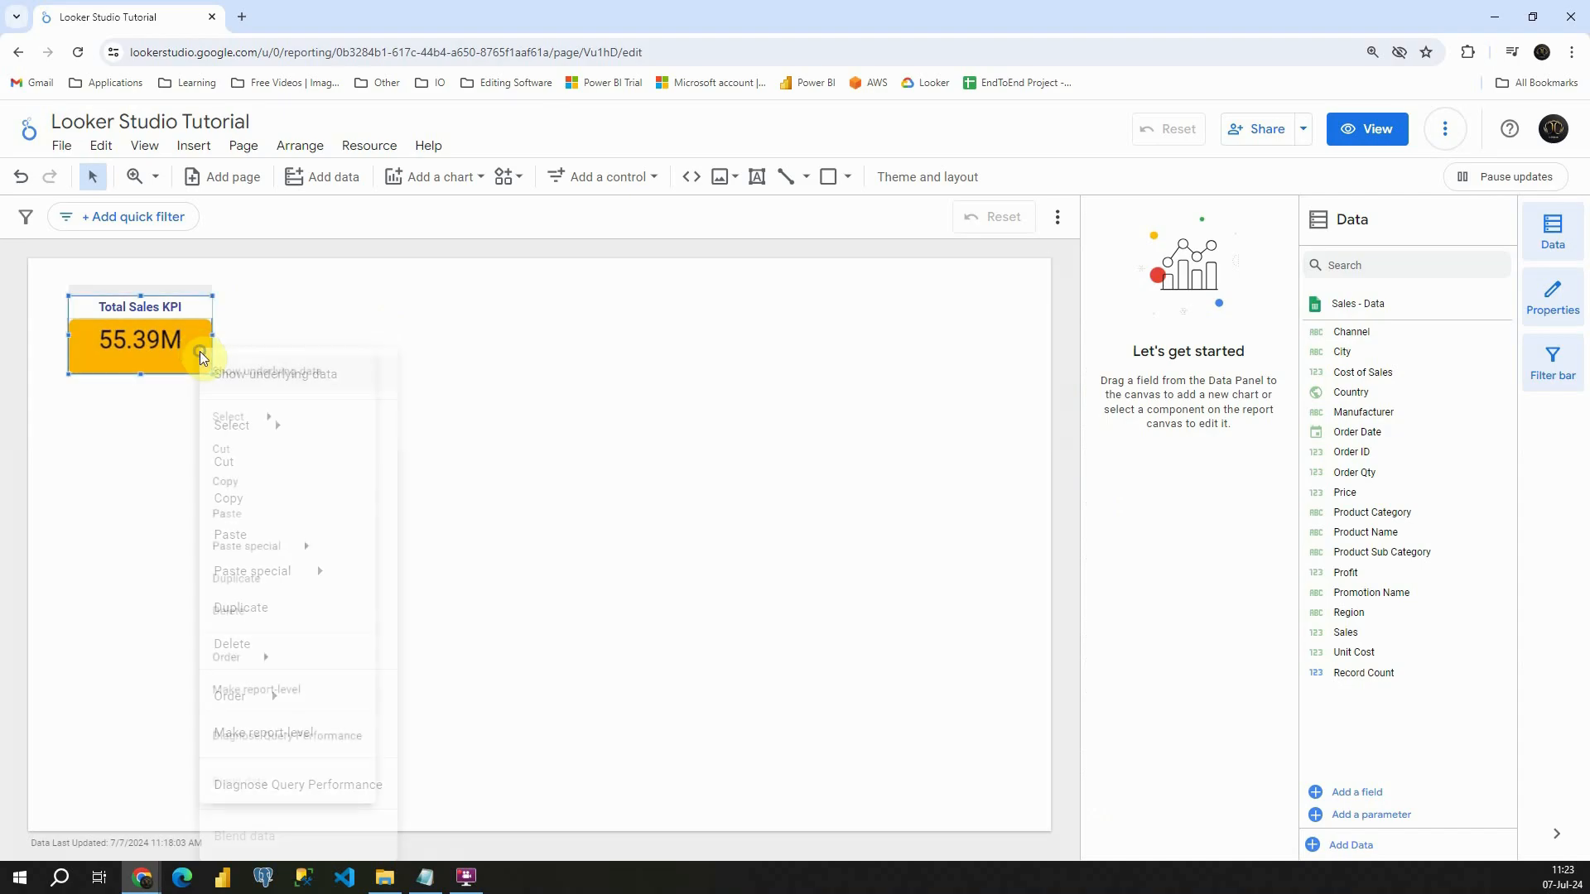
pyautogui.click(260, 507)
pyautogui.click(285, 358)
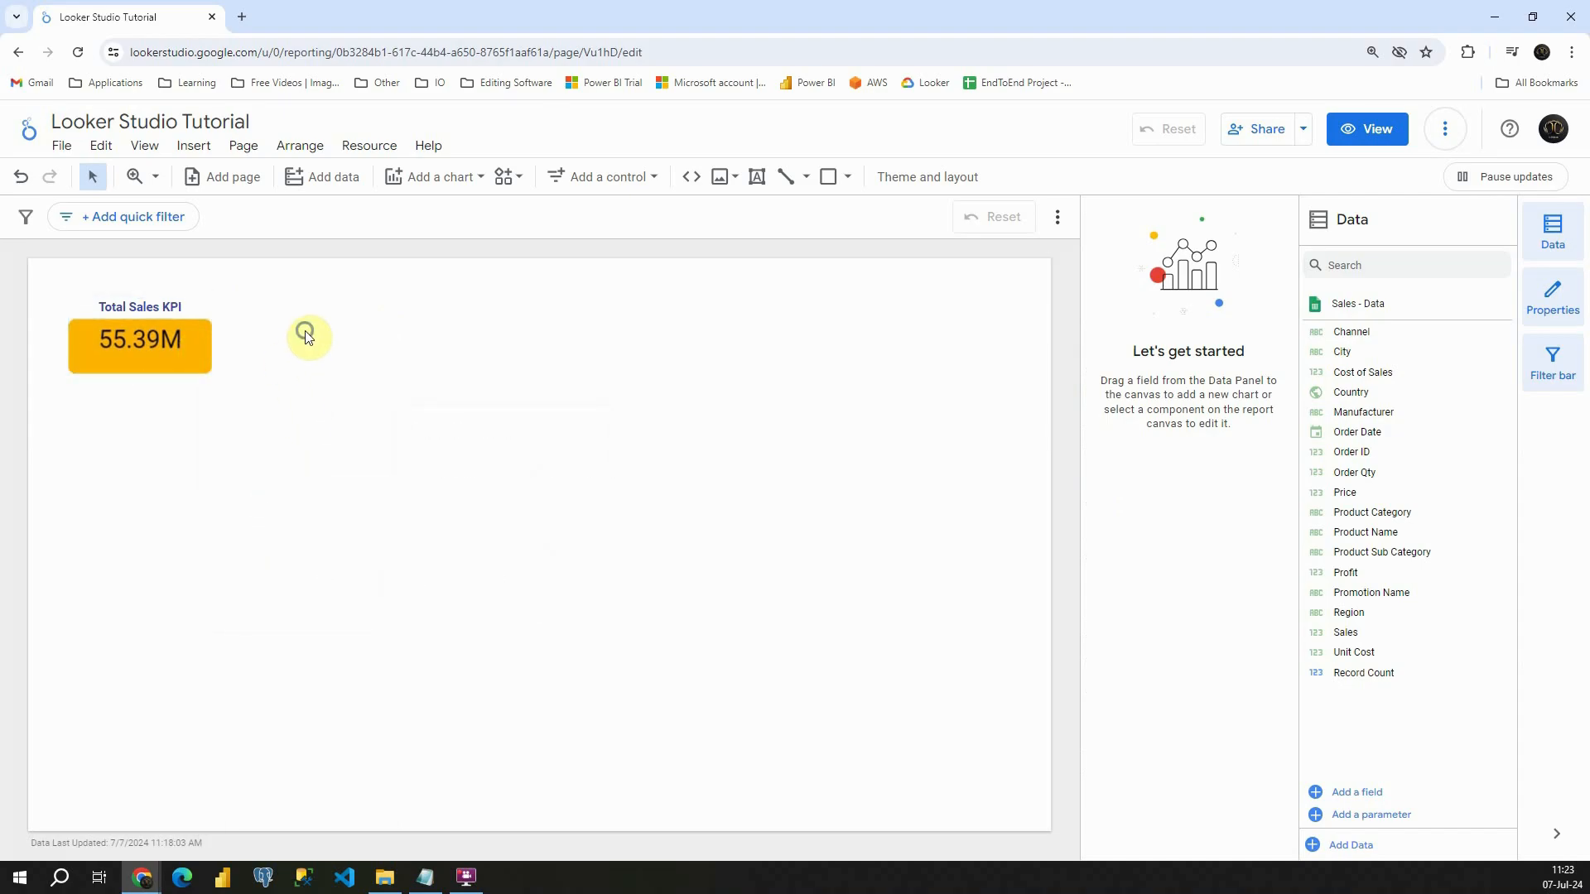
pyautogui.rightClick(307, 335)
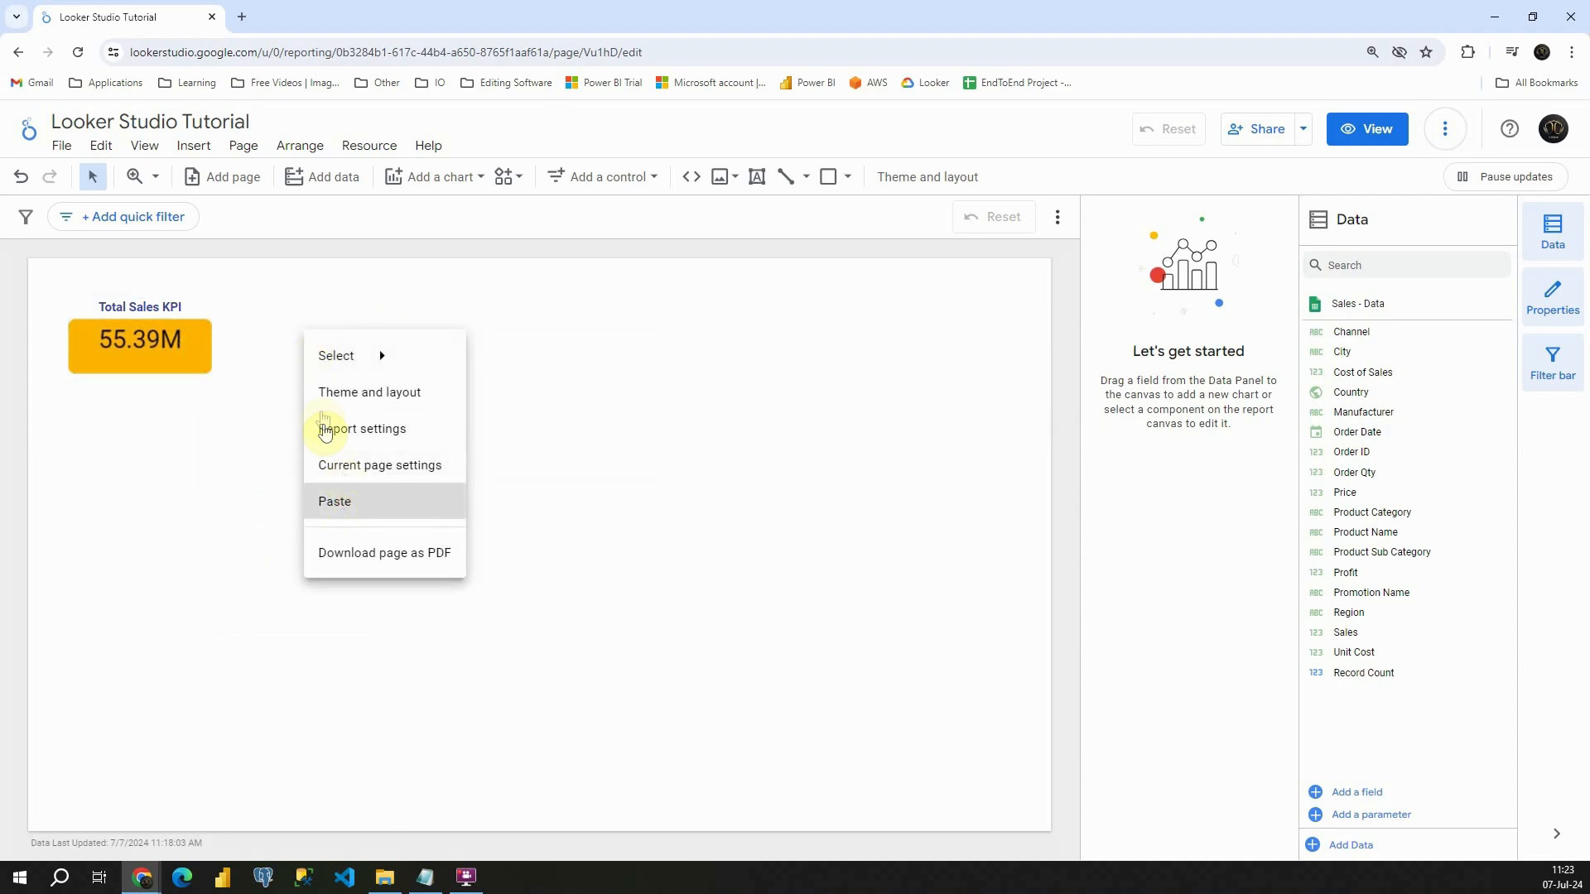
pyautogui.click(335, 501)
pyautogui.moveTo(199, 319); pyautogui.dragTo(372, 302)
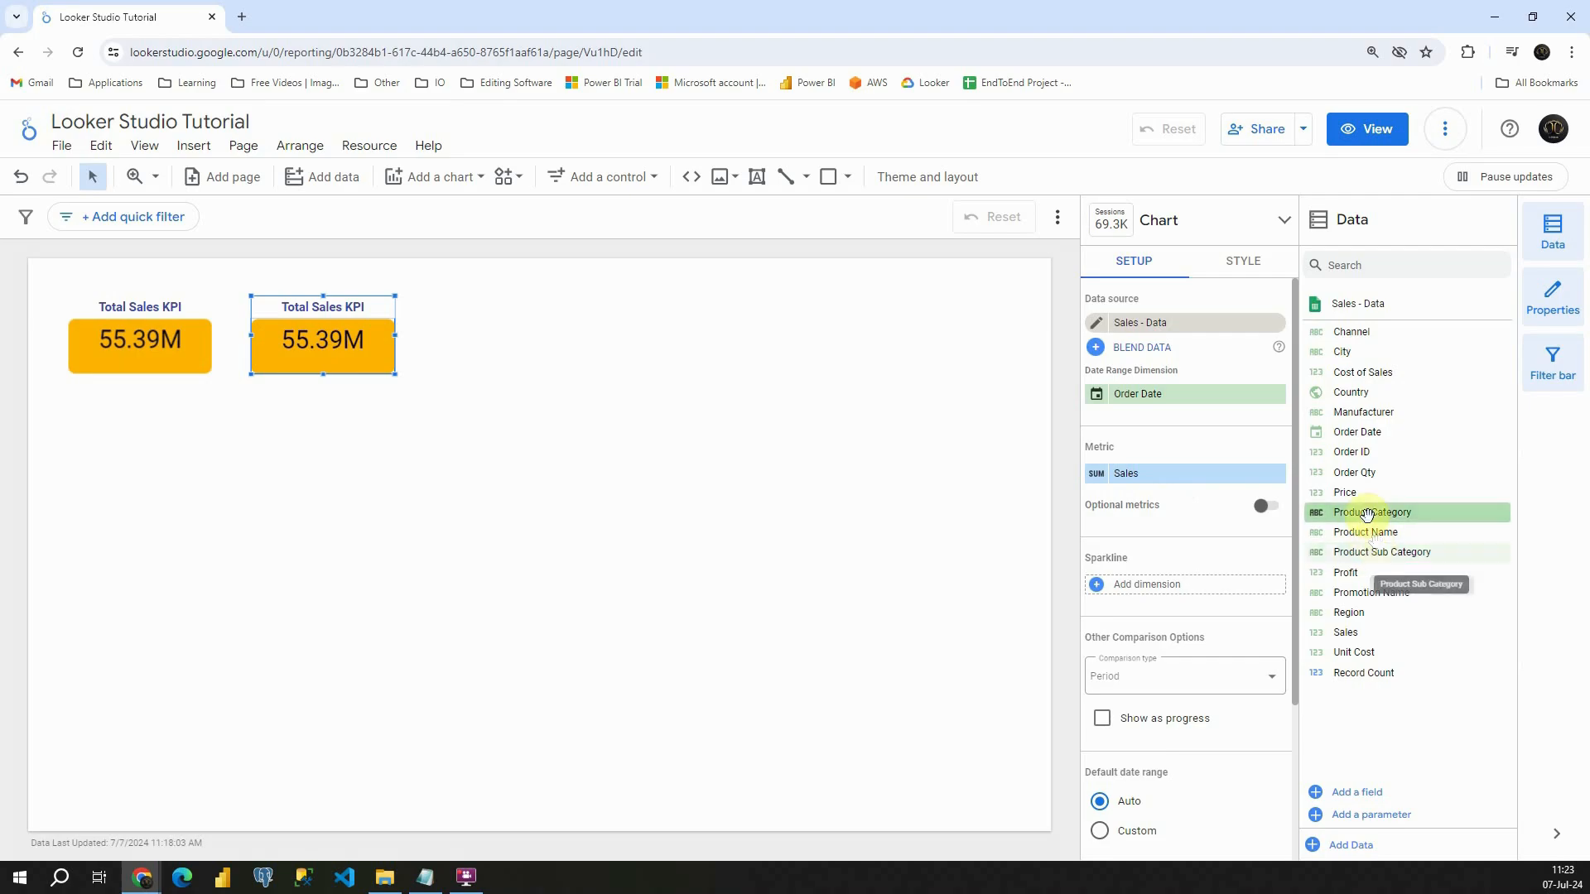
# - Change the copied scorecard's metric to Profit and its title to "Total Profit KPI"
pyautogui.moveTo(1349, 573); pyautogui.dragTo(1180, 477)
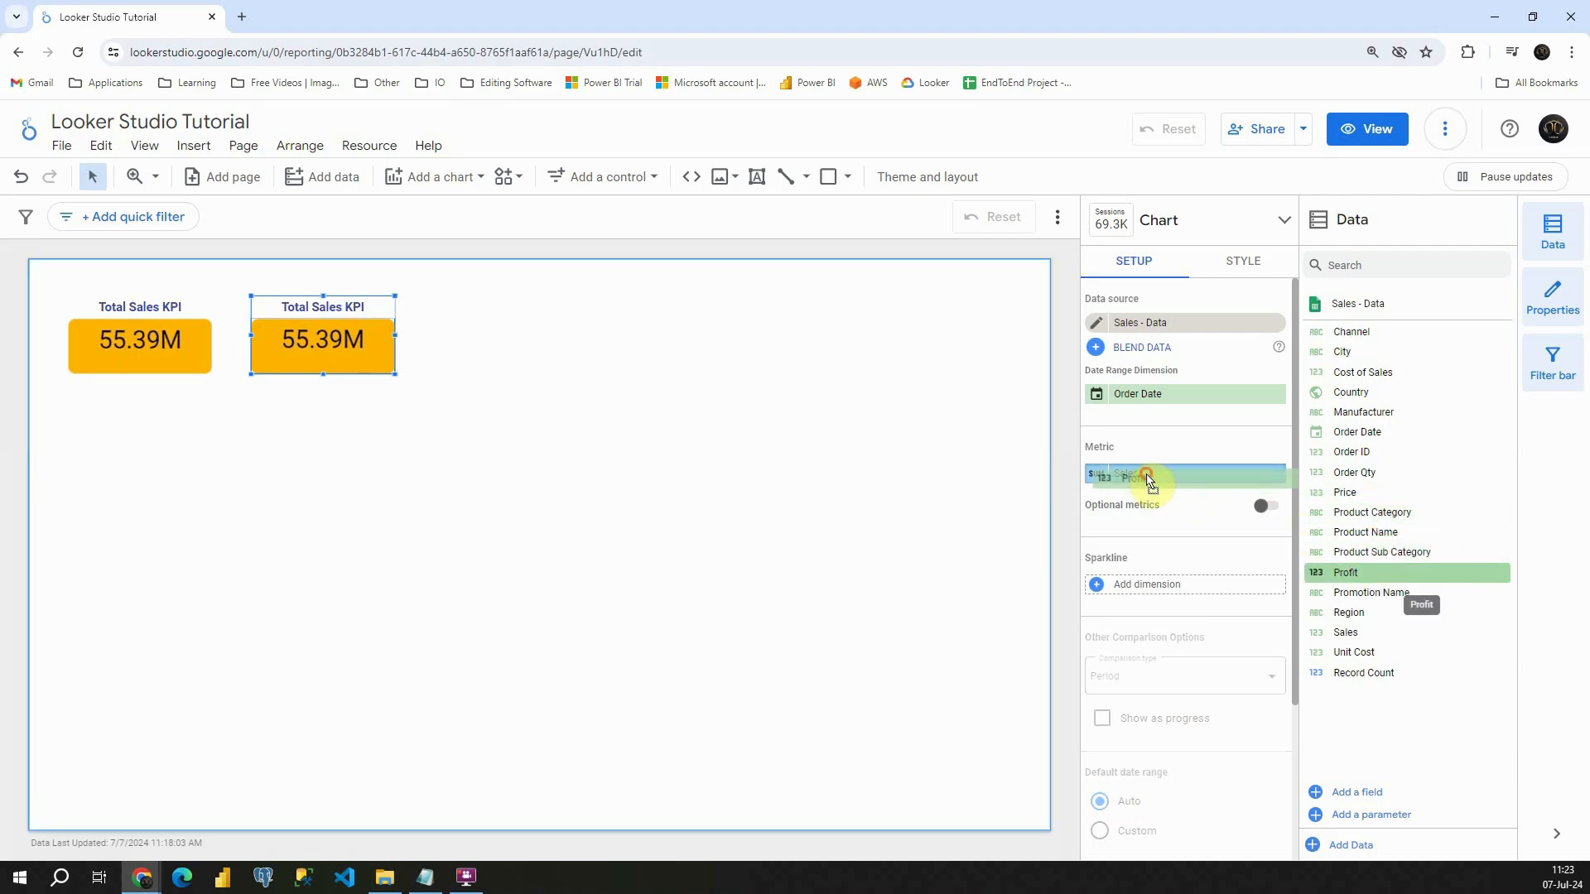
pyautogui.click(1234, 263)
pyautogui.doubleClick(1159, 371)
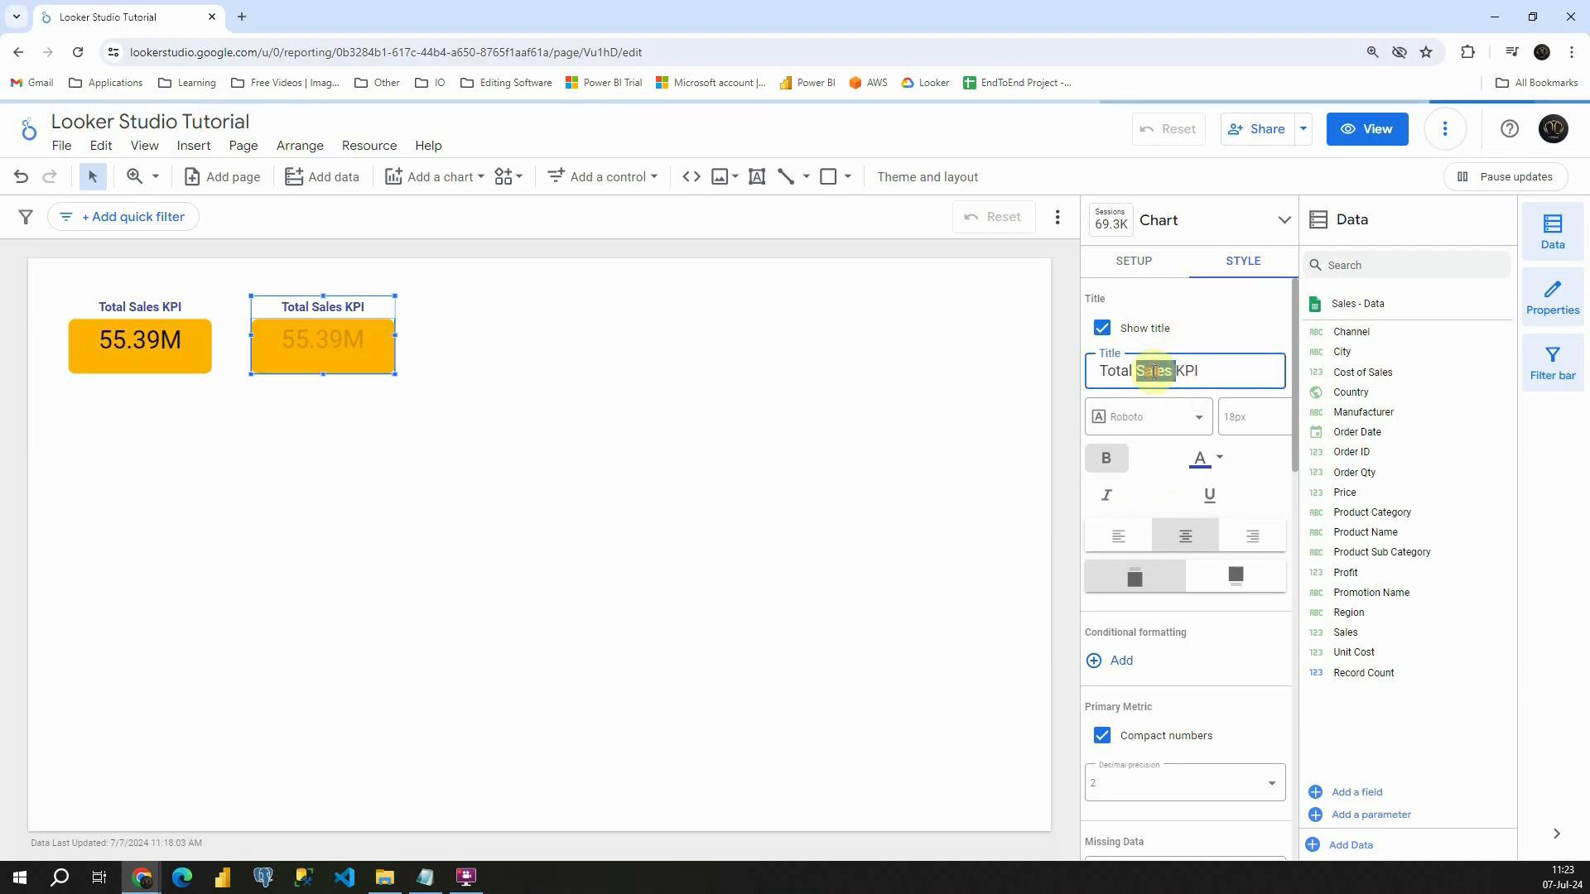
pyautogui.write('Profit')
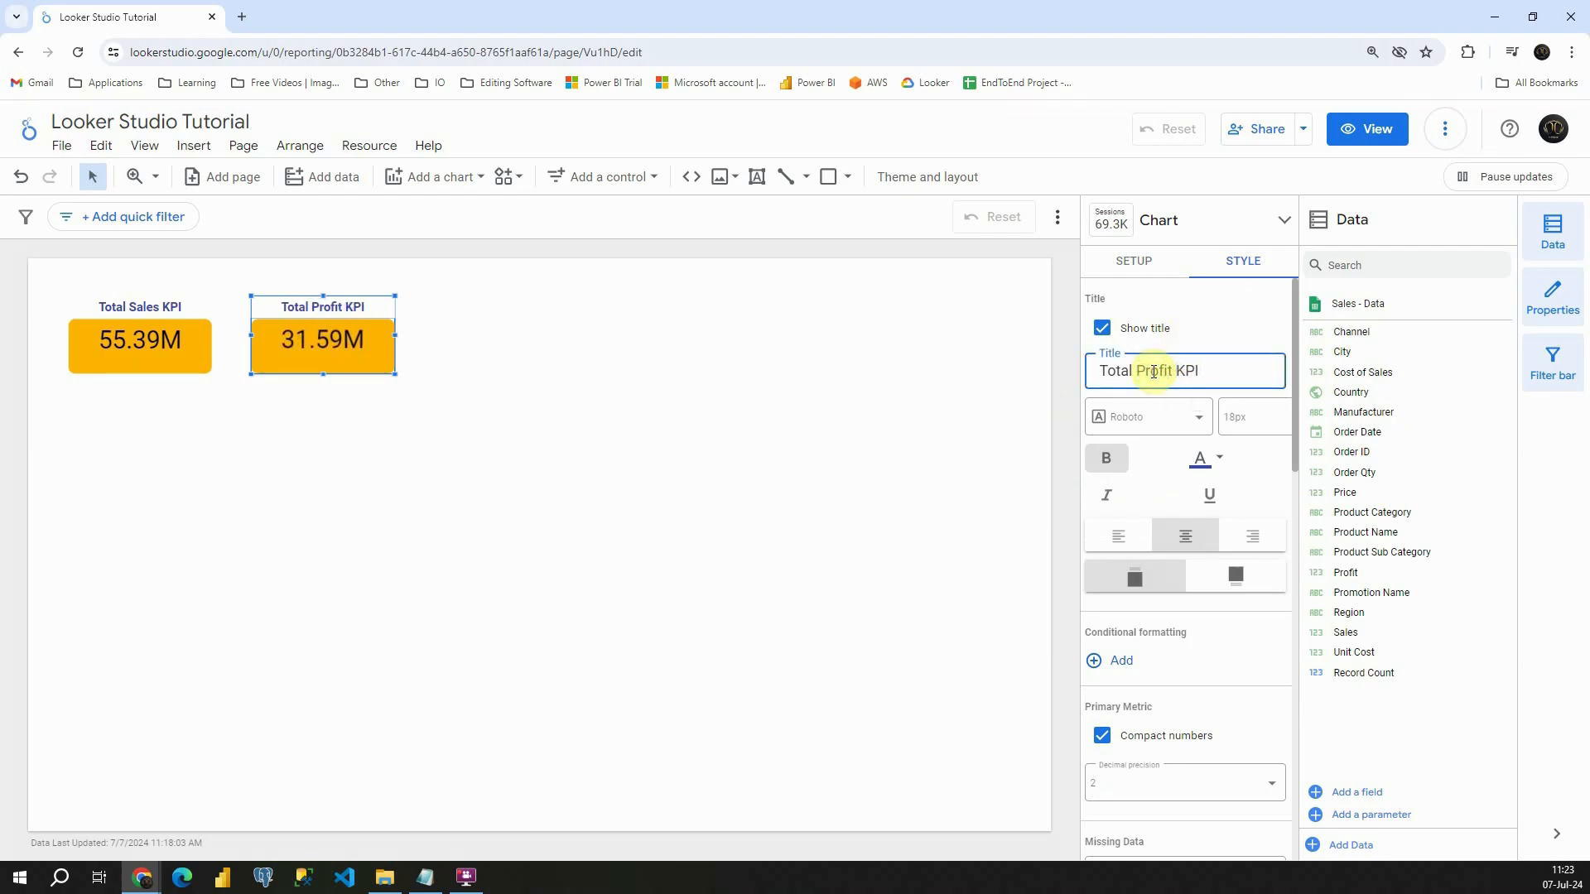
pyautogui.click(733, 386)
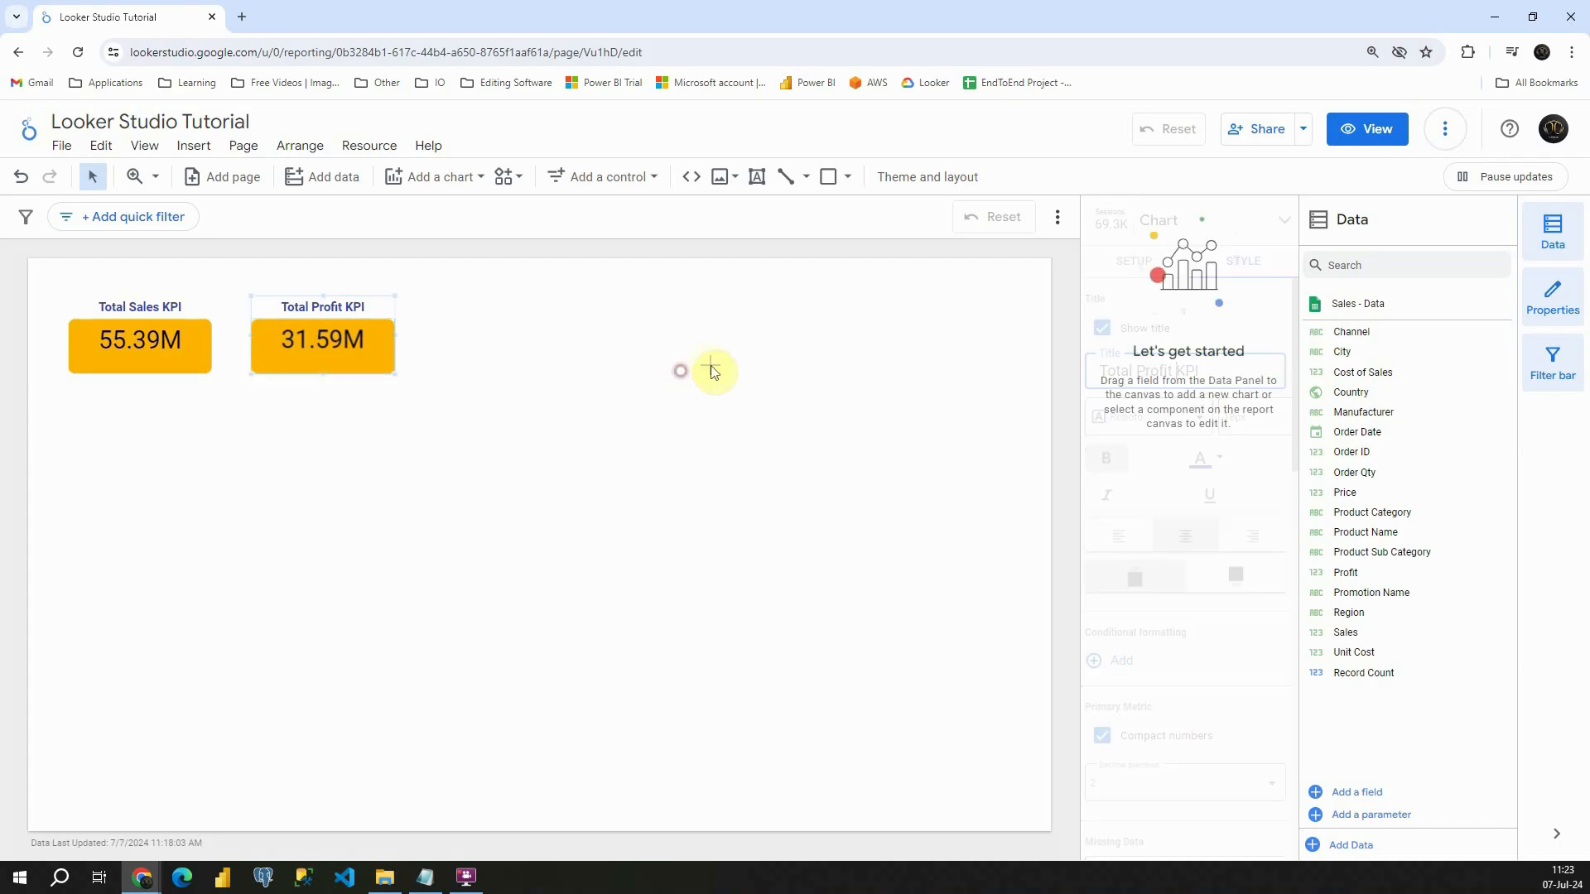
pyautogui.click(386, 315)
pyautogui.rightClick(384, 314)
pyautogui.moveTo(414, 329)
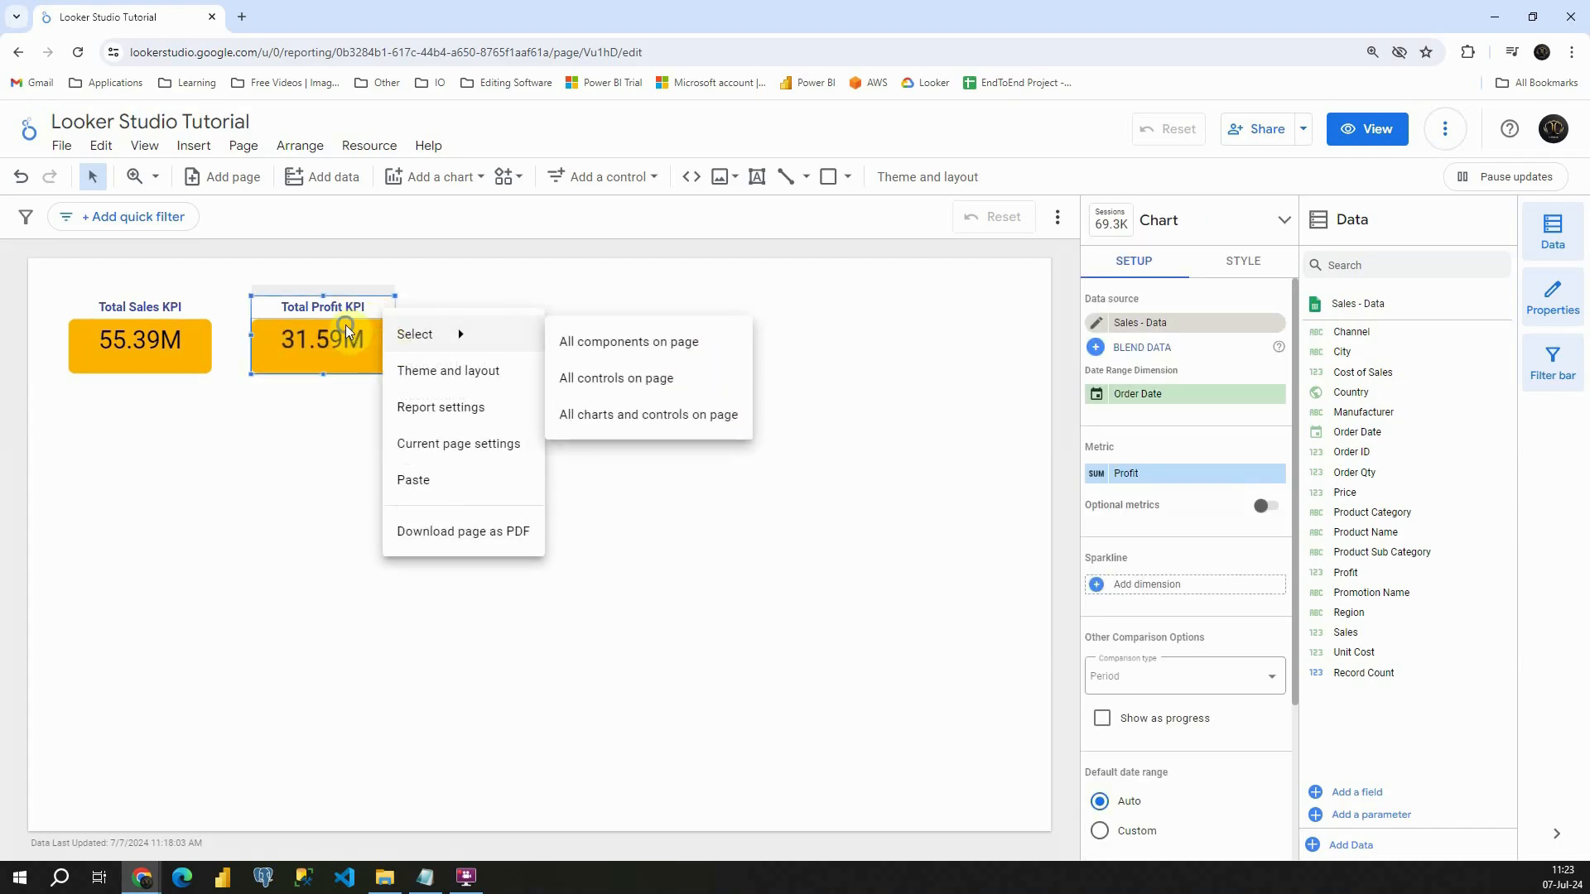
pyautogui.rightClick(345, 325)
pyautogui.click(491, 294)
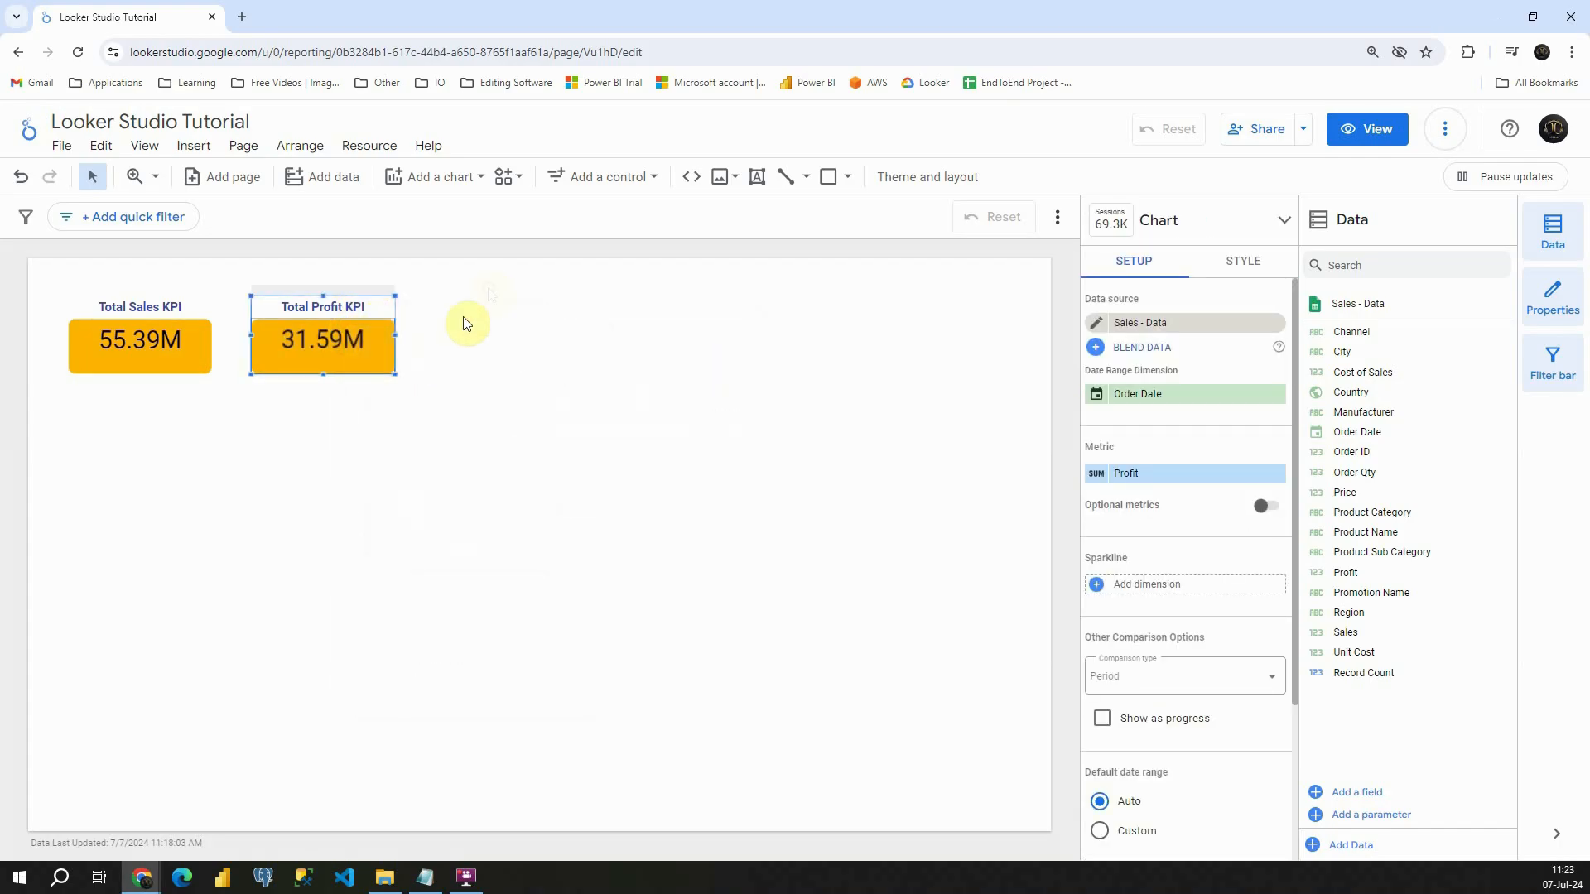
# - Copy the Total Profit KPI scorecard, paste it and place the copy as the third card in the row
pyautogui.rightClick(363, 339)
pyautogui.click(440, 497)
pyautogui.rightClick(485, 327)
pyautogui.click(514, 489)
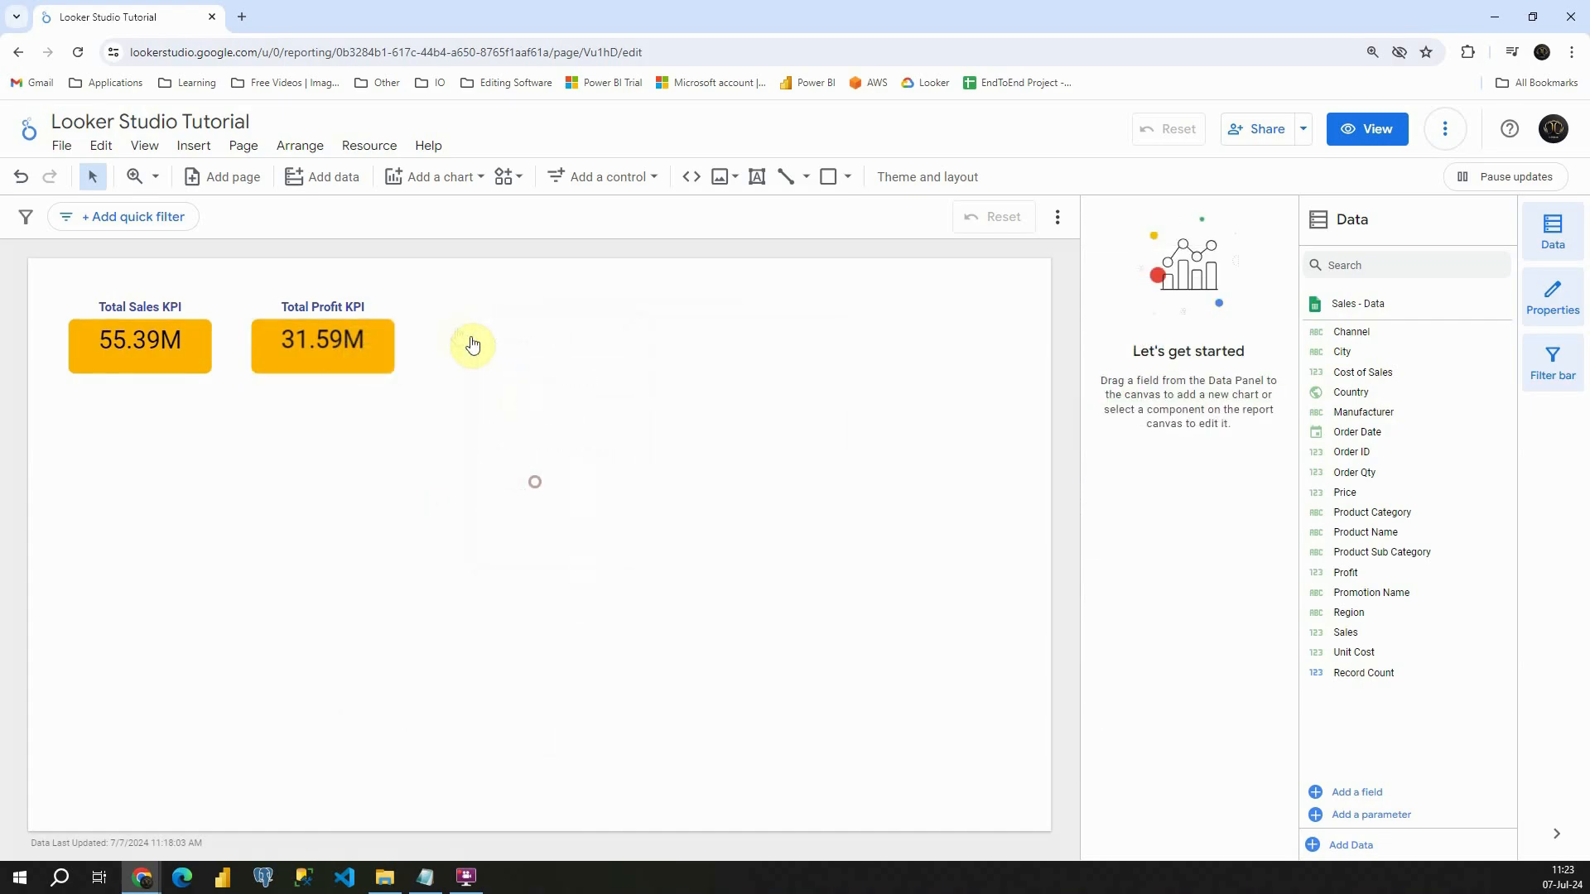
pyautogui.moveTo(290, 323); pyautogui.dragTo(463, 312)
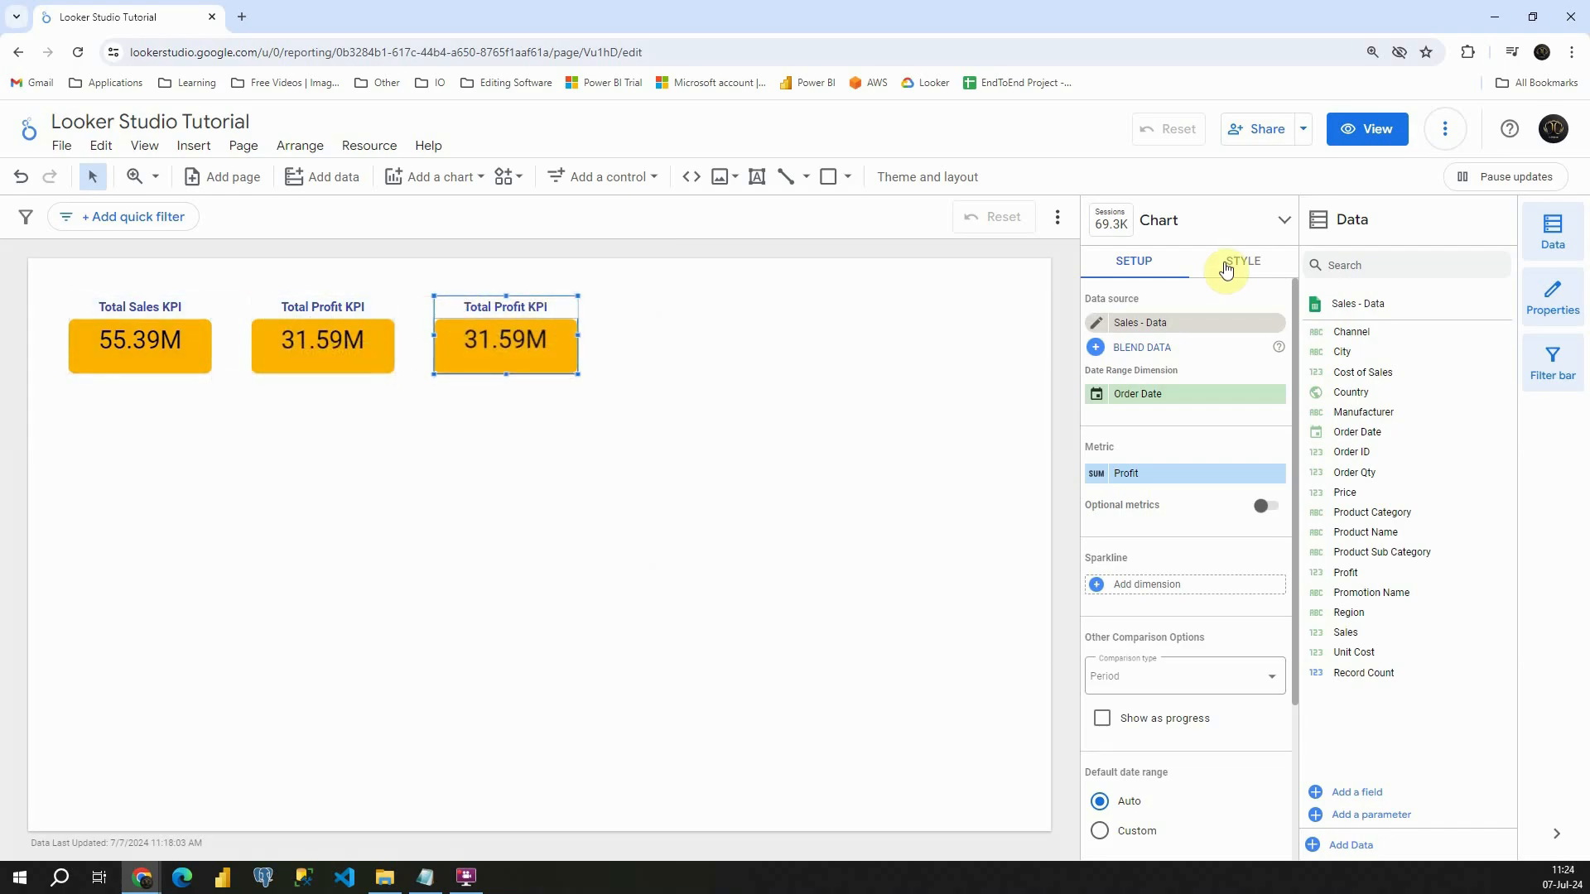
# - Change the third scorecard's metric to Order Qty and its title to "Total Qty Sold KPI"
pyautogui.moveTo(1355, 472); pyautogui.dragTo(1143, 486)
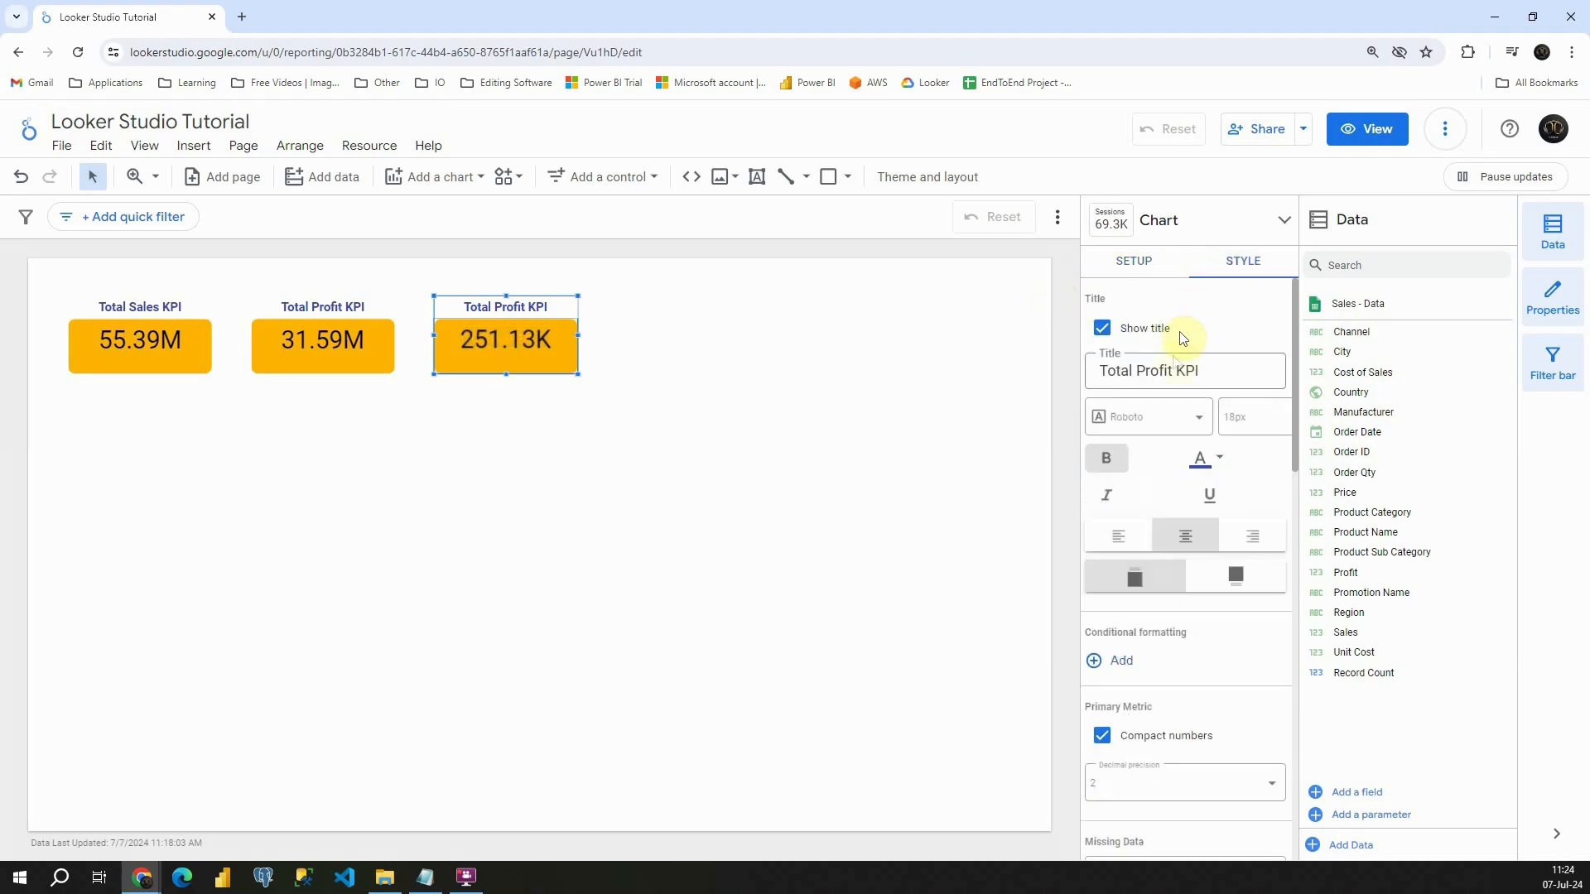
pyautogui.doubleClick(1153, 370)
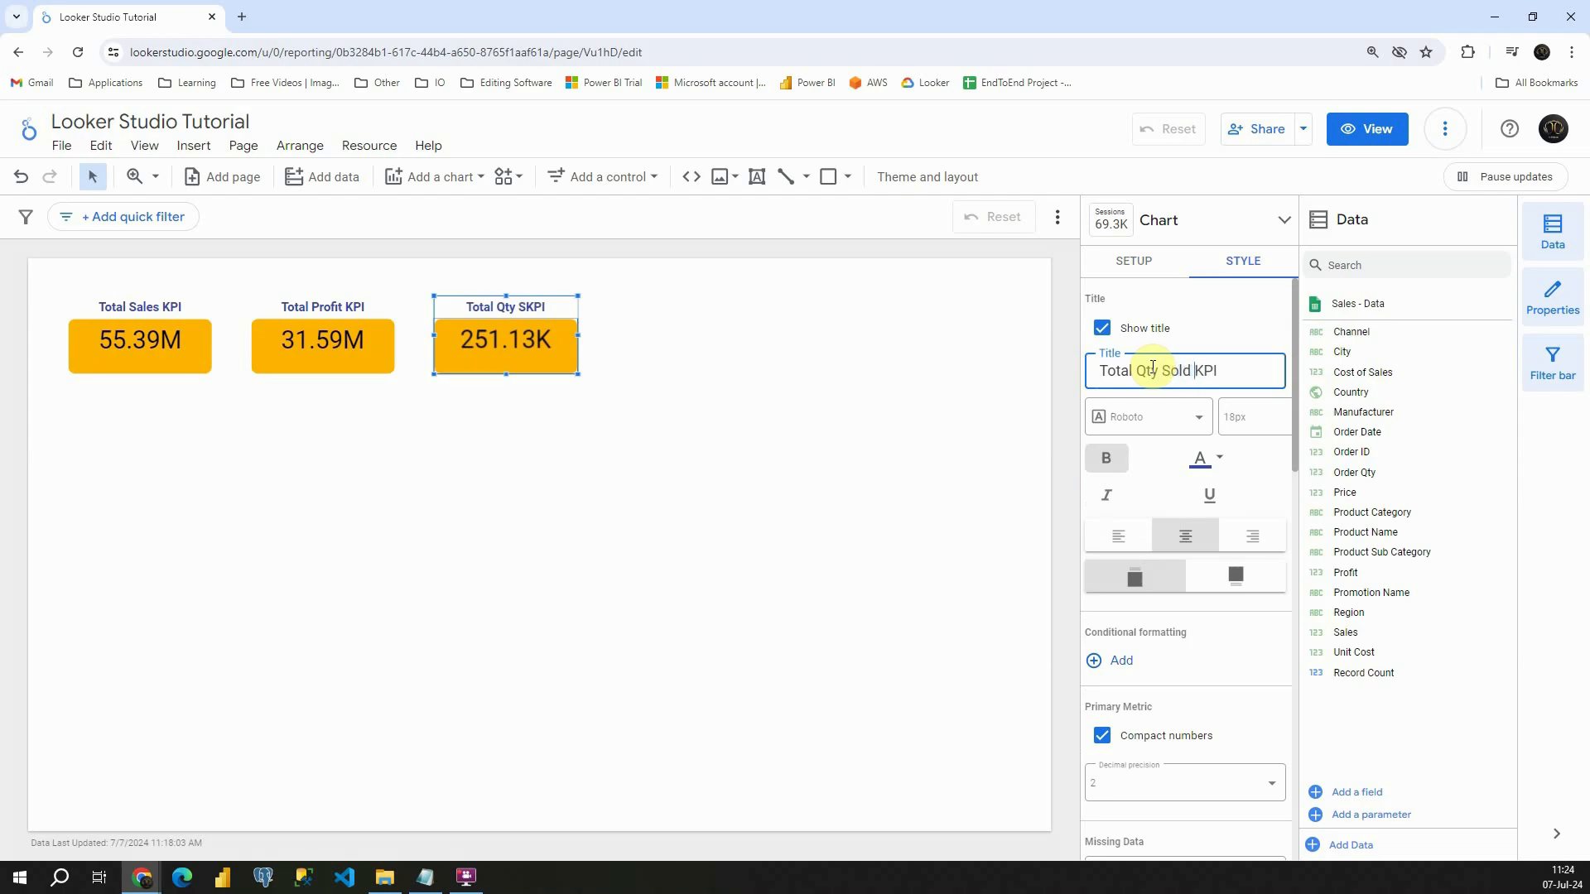
pyautogui.click(759, 311)
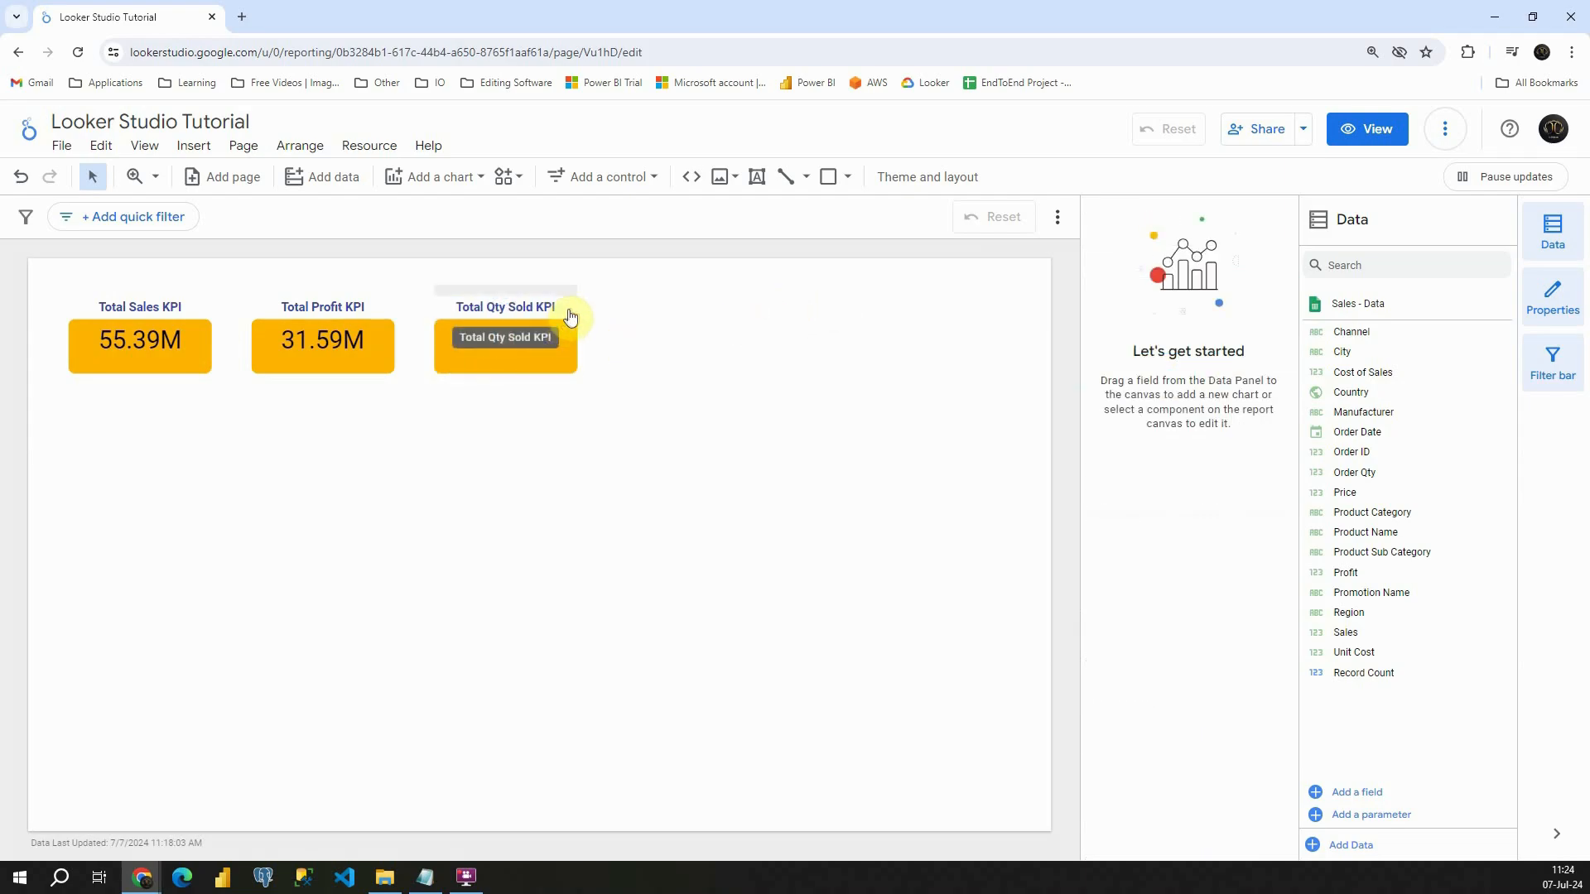
# - Copy the Total Qty Sold KPI scorecard, paste it and place the copy as the fourth card in the row
pyautogui.rightClick(564, 335)
pyautogui.rightClick(652, 328)
pyautogui.click(675, 495)
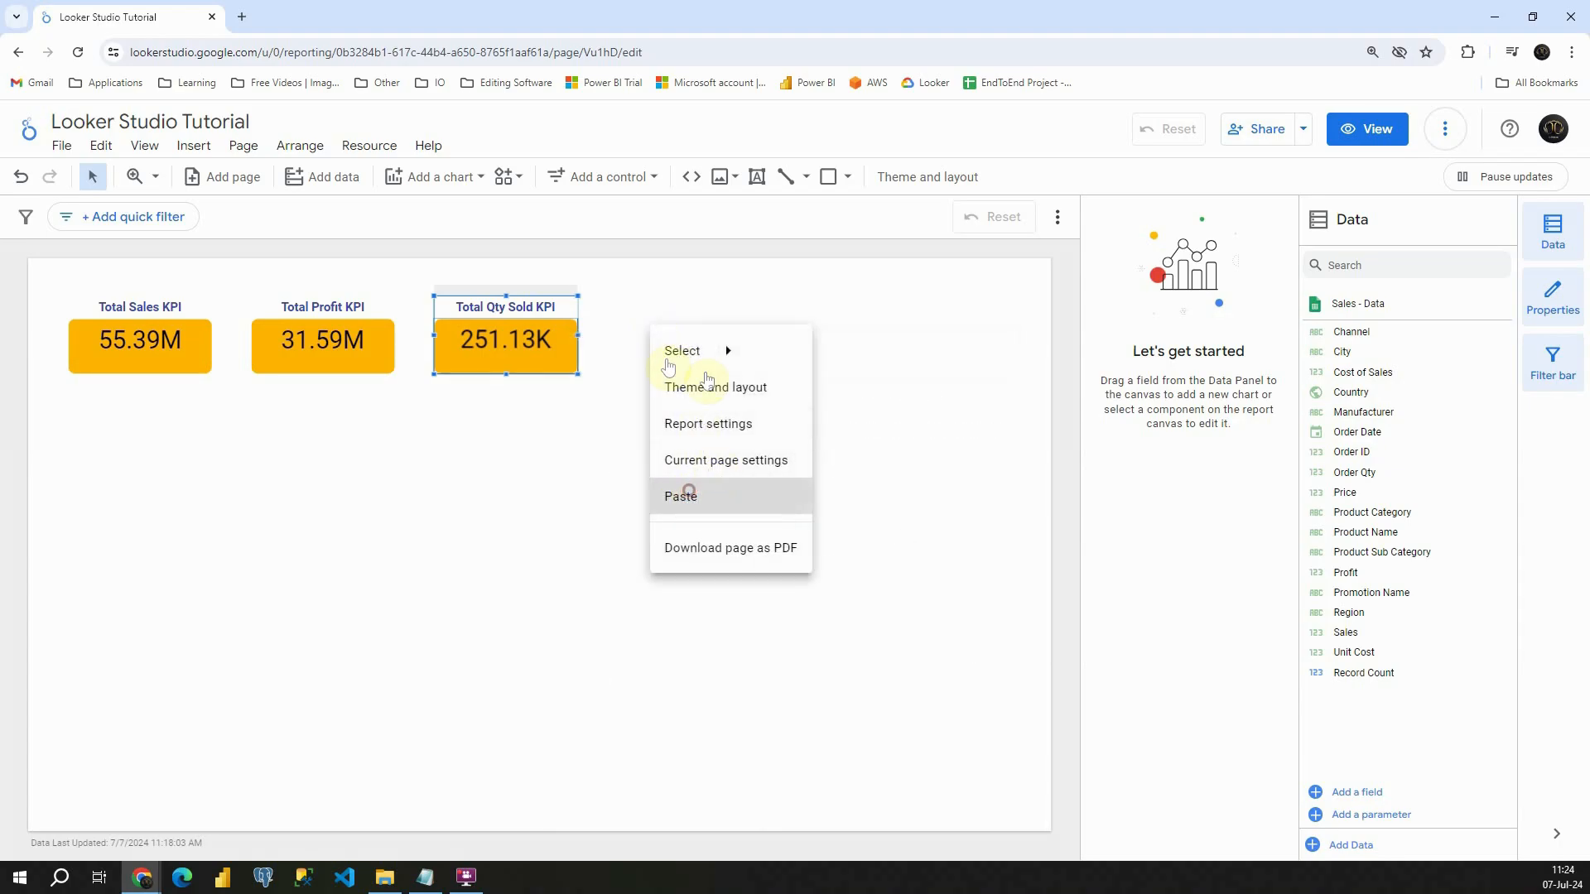
pyautogui.moveTo(468, 327); pyautogui.dragTo(636, 312)
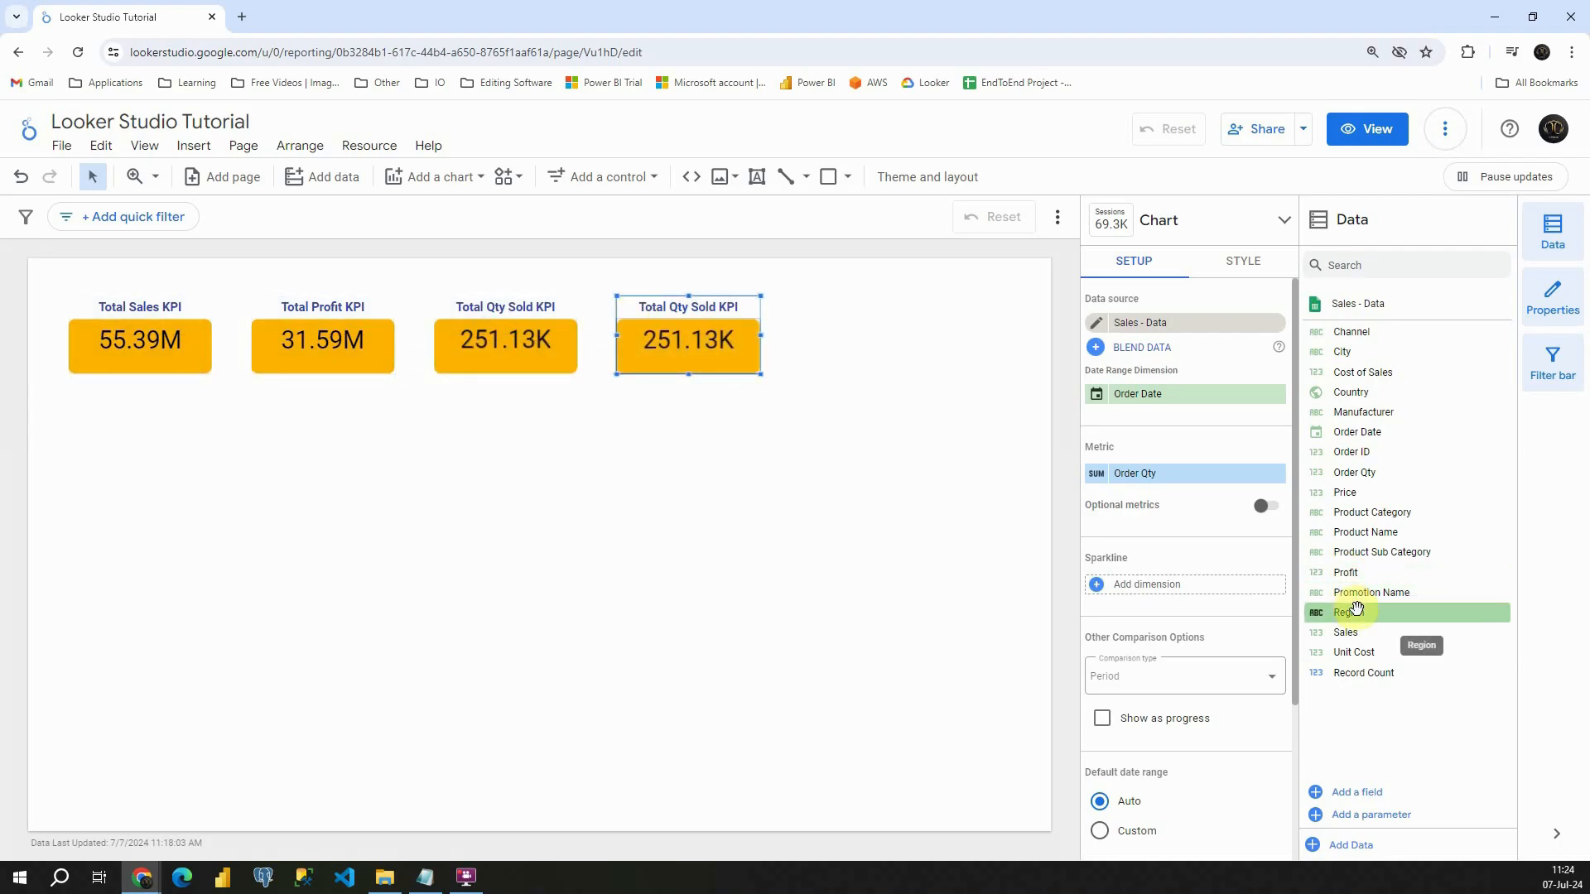
# - Change the fourth scorecard's metric to Region with Count Distinct as its aggregation
pyautogui.moveTo(1357, 614)
pyautogui.mouseDown()
pyautogui.moveTo(1234, 554)
pyautogui.moveTo(1142, 479)
pyautogui.mouseUp()
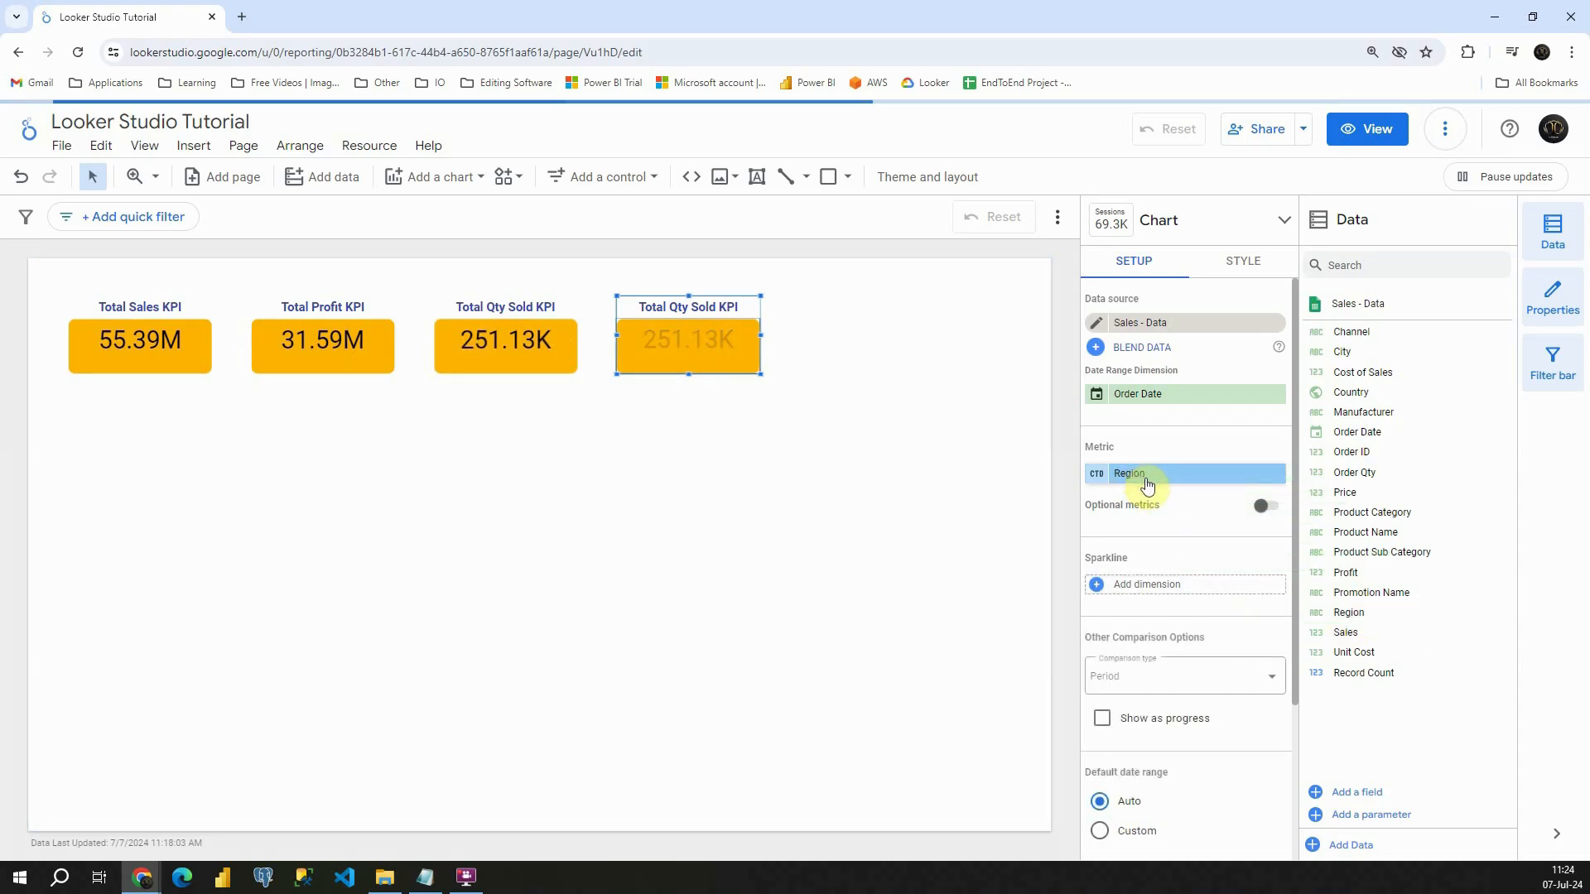
pyautogui.click(1098, 478)
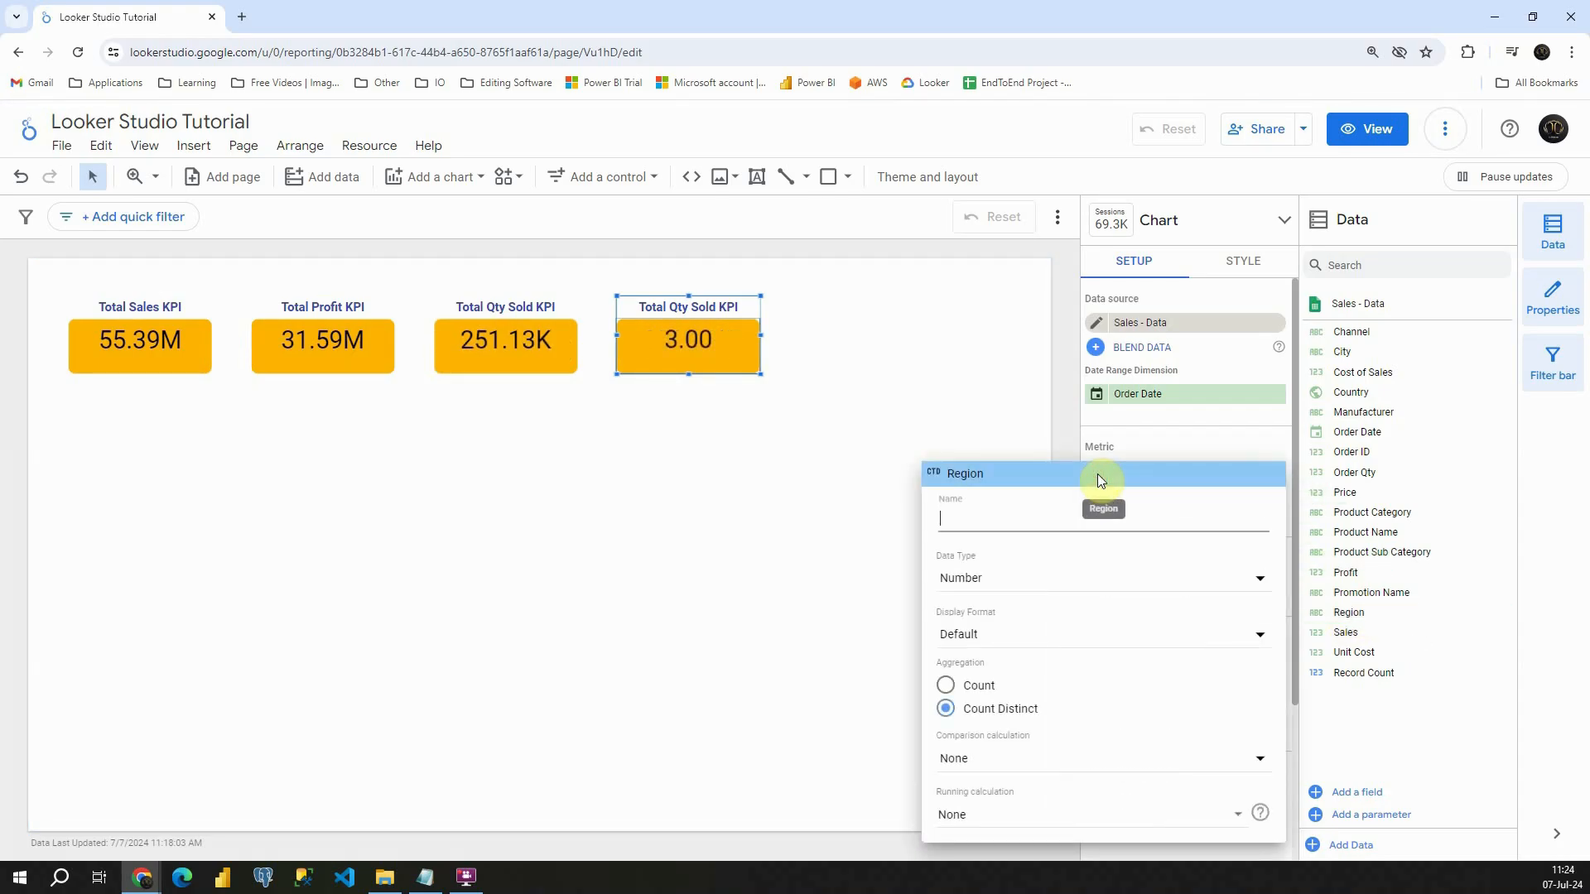
pyautogui.click(947, 692)
pyautogui.click(945, 712)
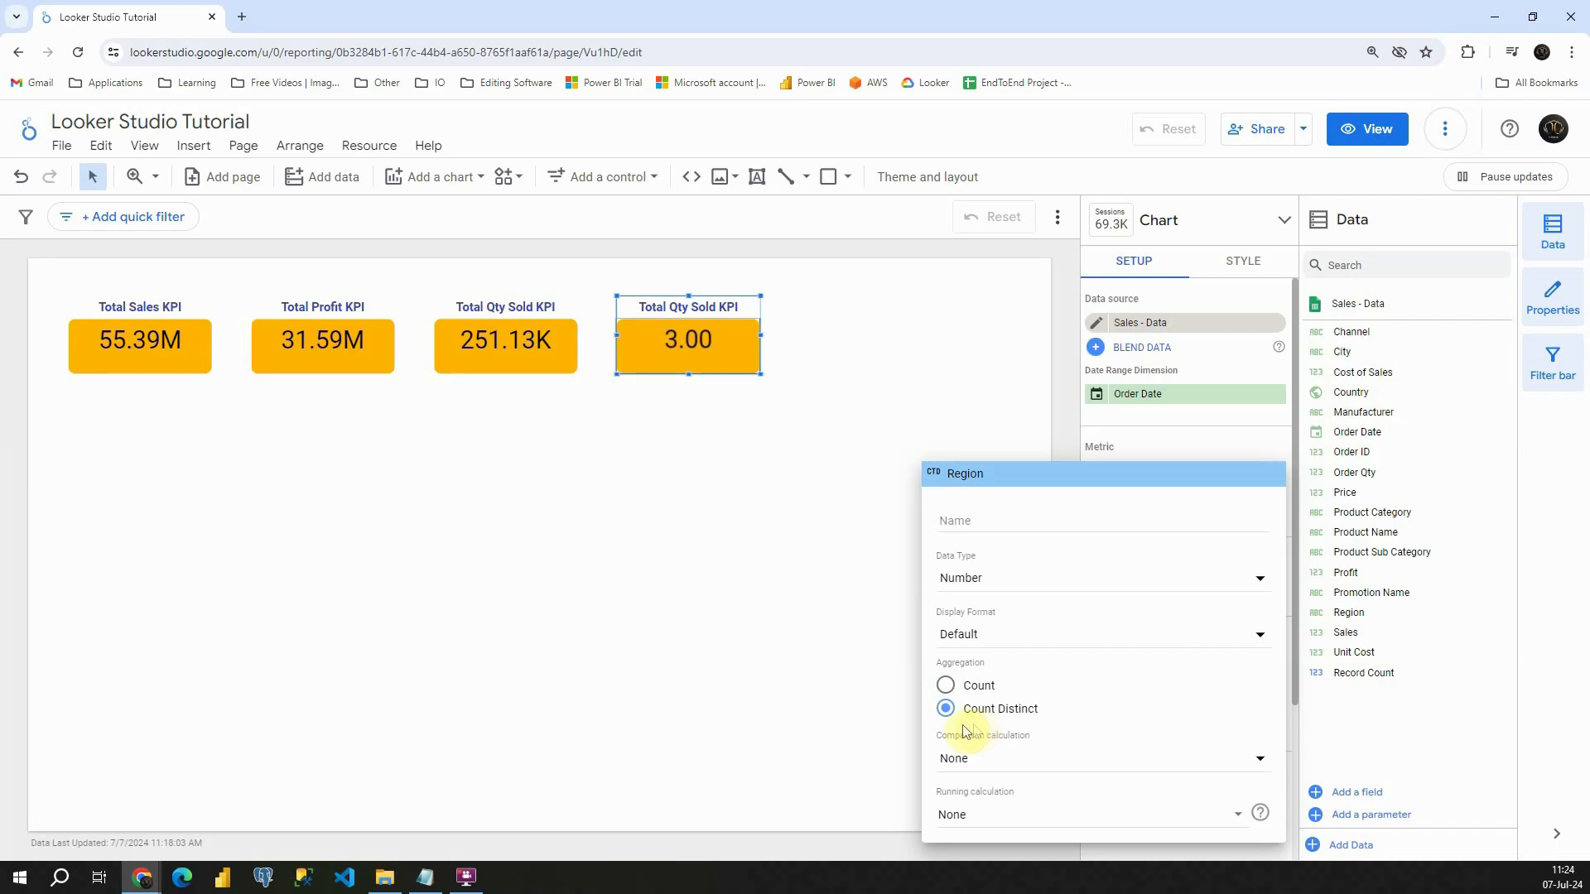
pyautogui.click(947, 687)
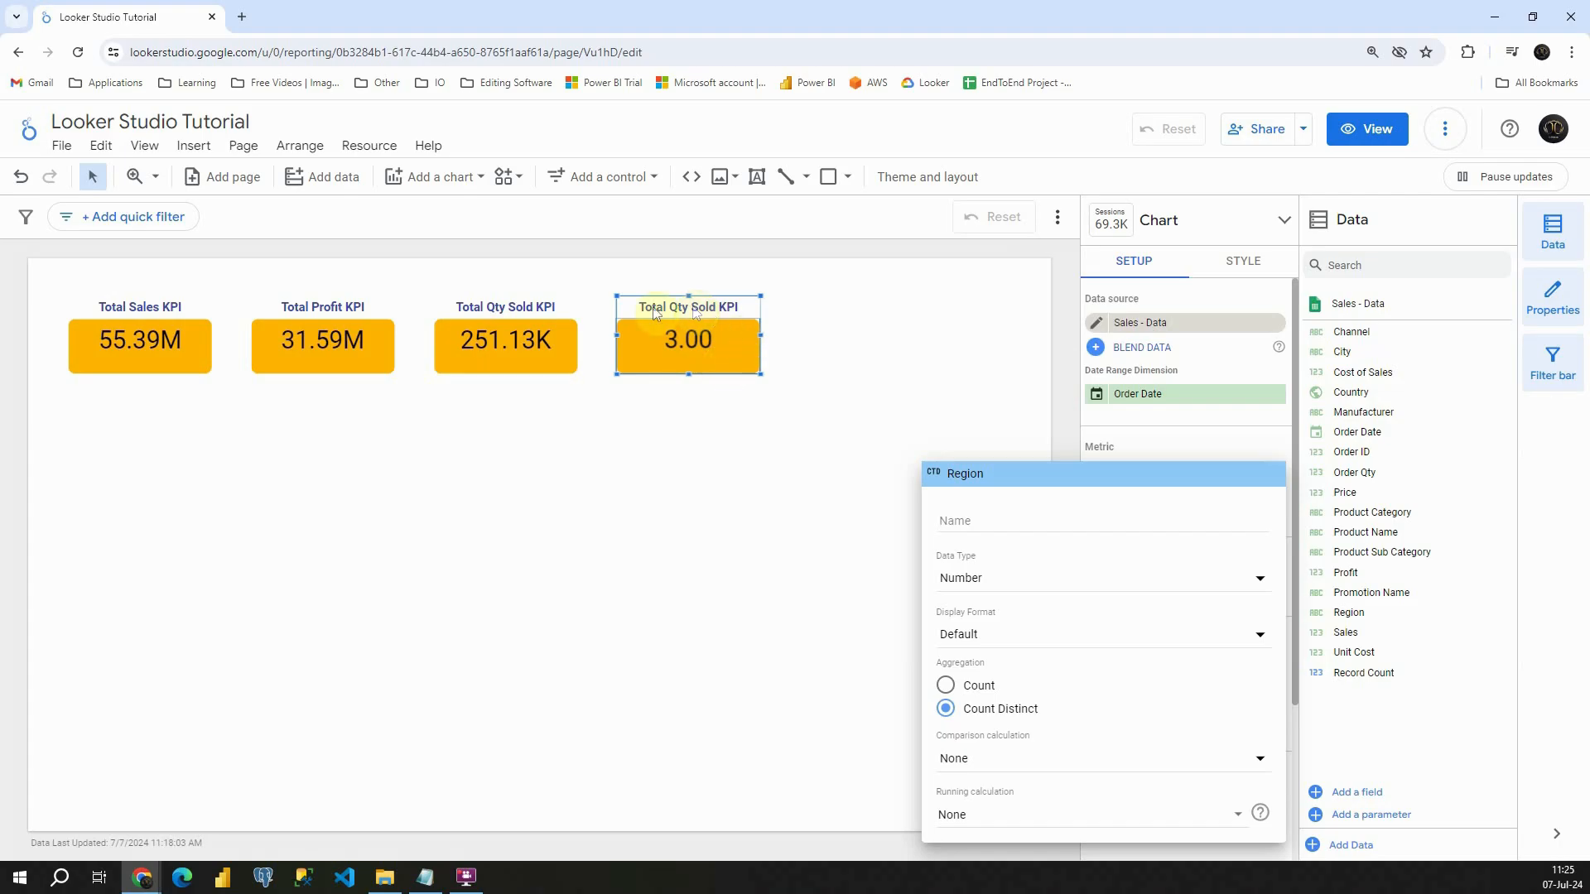
pyautogui.click(895, 389)
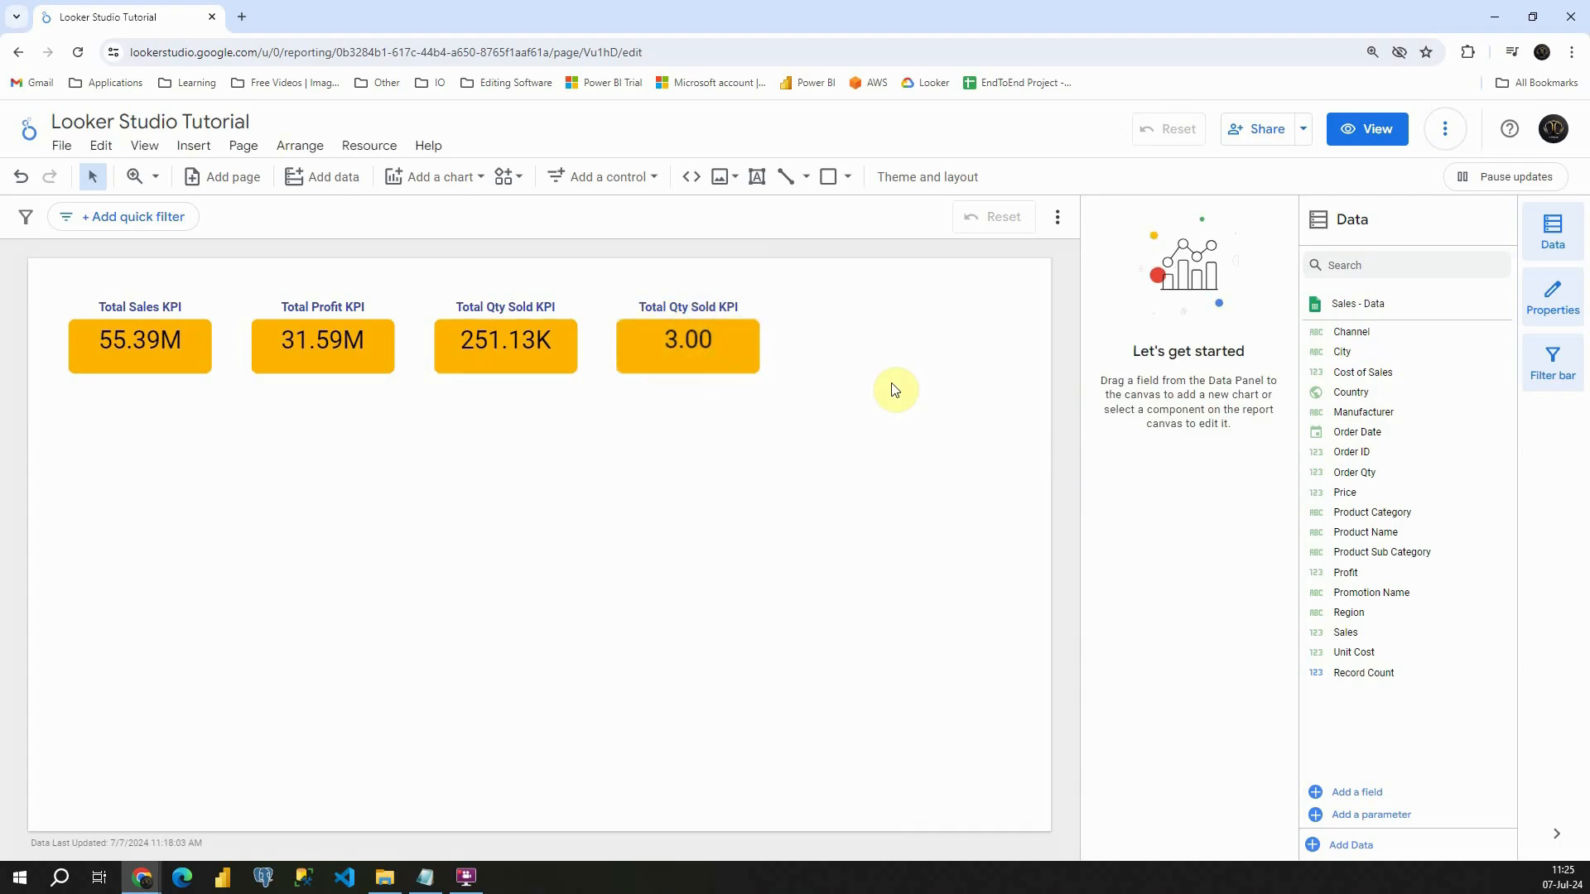